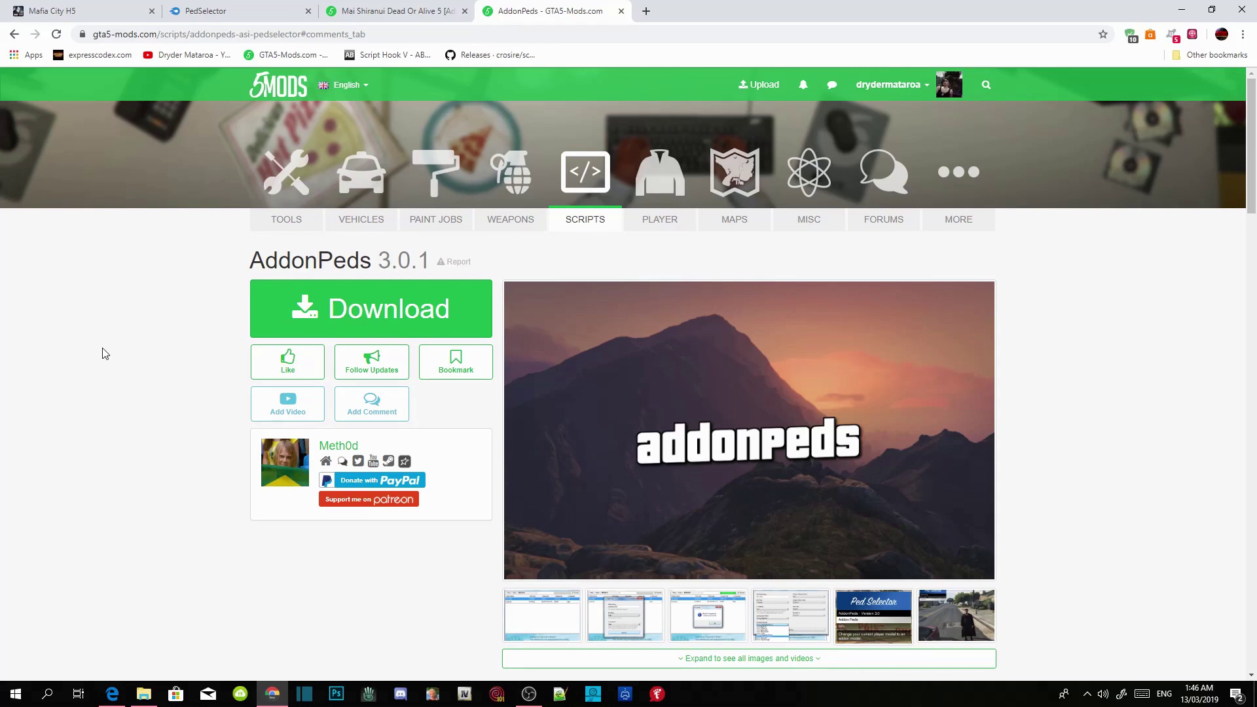
Scroll the AddonPeds 3.0.1 page past Download into its 2778 user comments
scroll(105, 354, "down", 8)
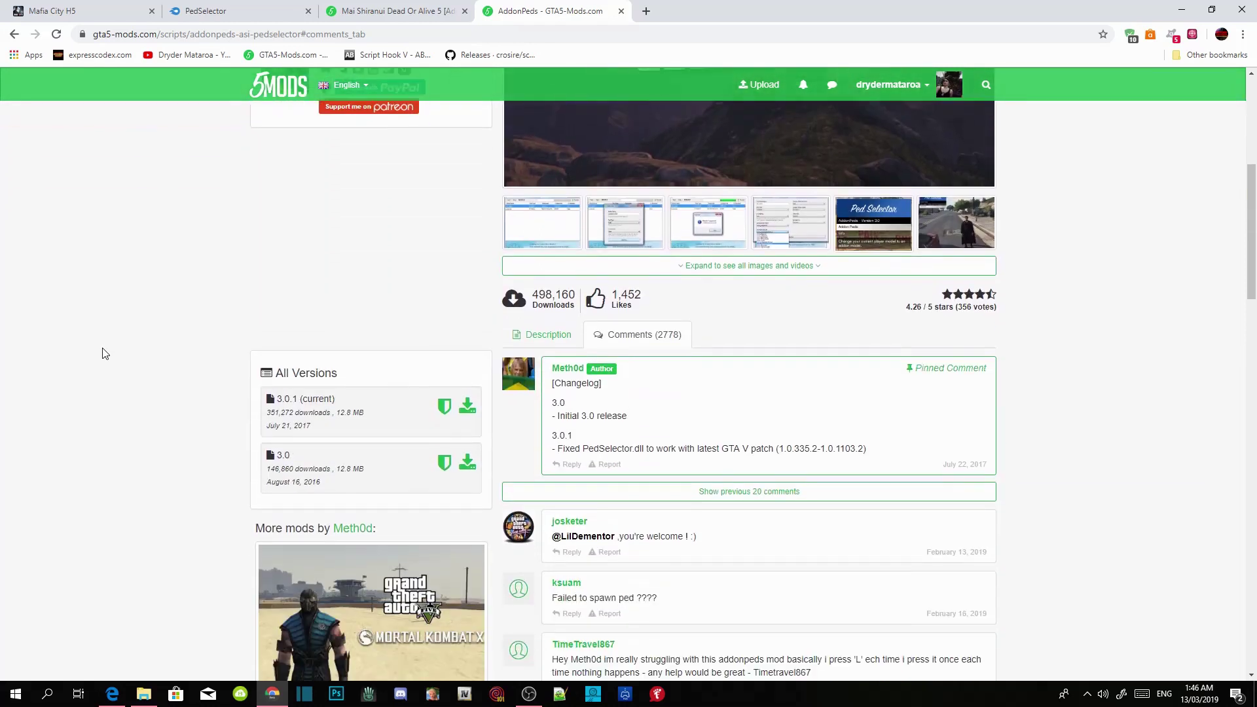
scroll(105, 353, "down", 2)
scroll(105, 354, "down", 1)
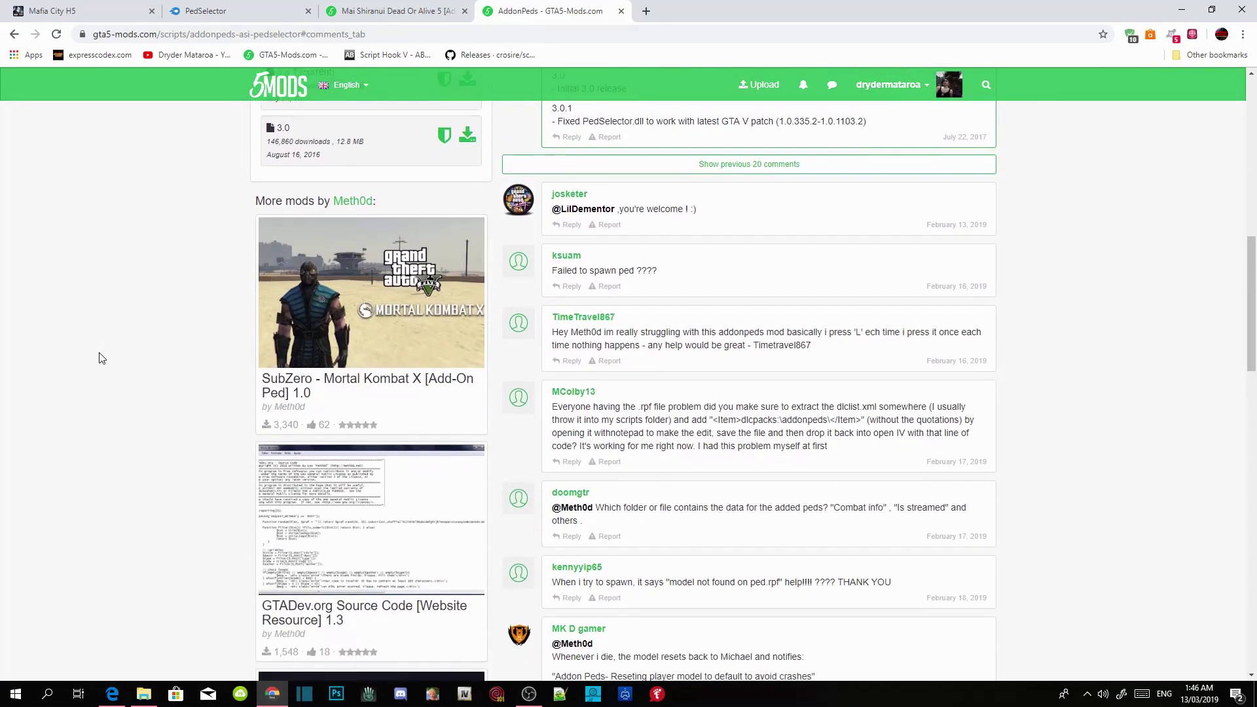
scroll(689, 288, "down", 4)
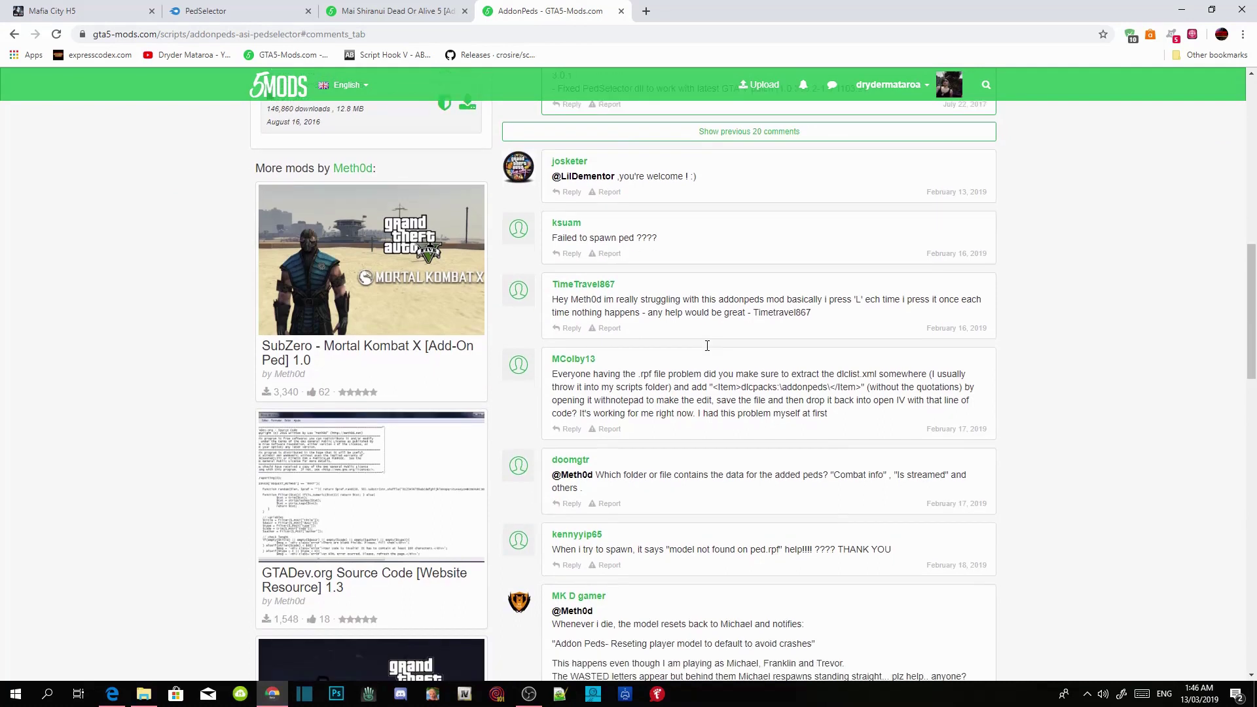
scroll(707, 352, "down", 4)
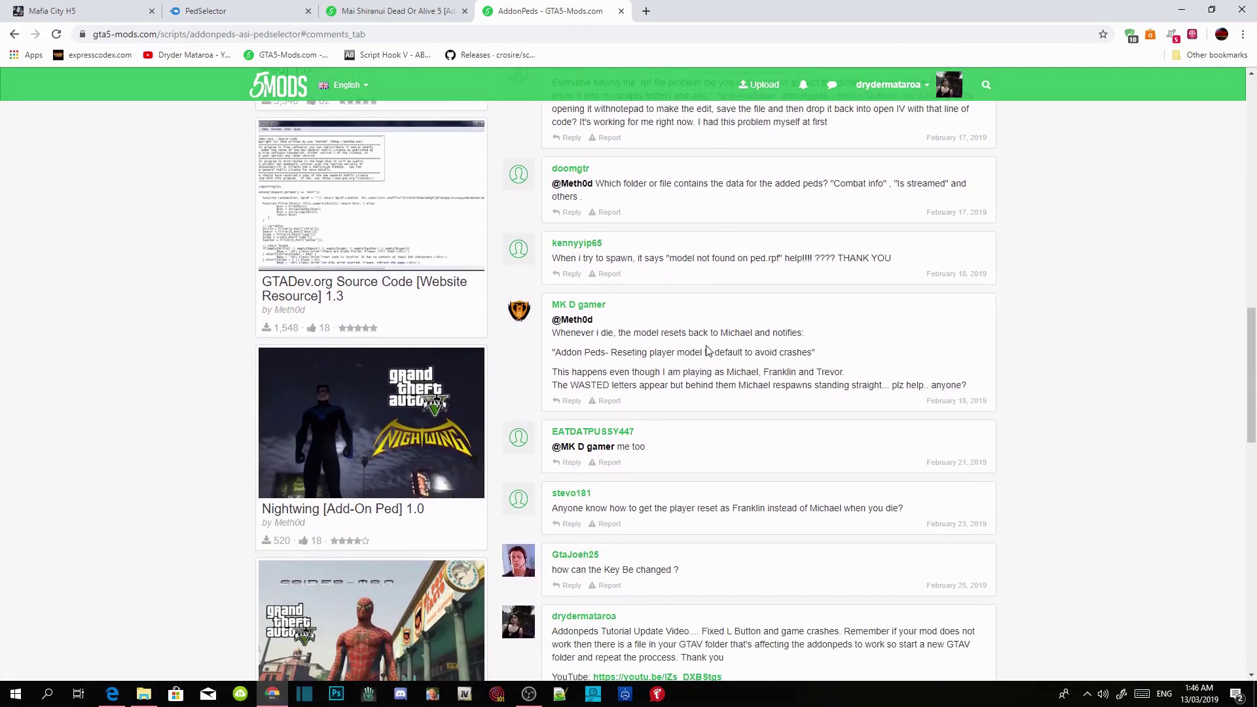
scroll(708, 351, "down", 4)
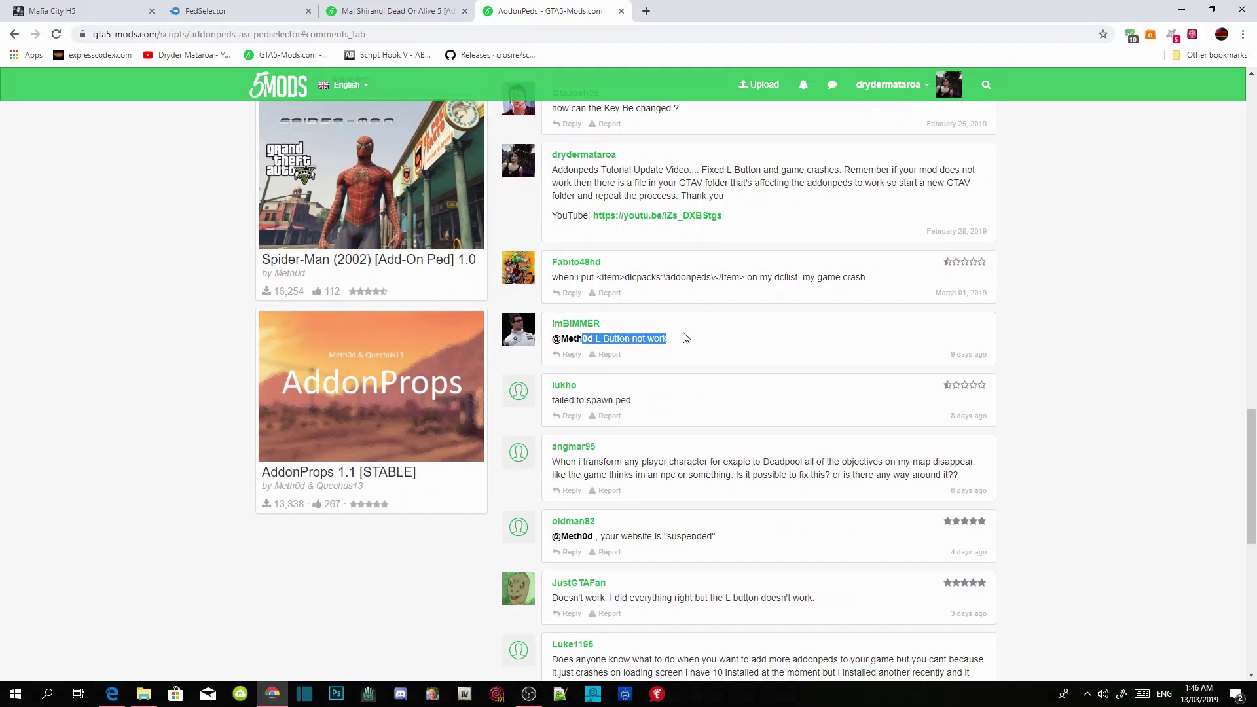
left_click(686, 338)
Scroll to the bottom of the AddonPeds comments and back up, then minimize Chrome
scroll(668, 353, "down", 1)
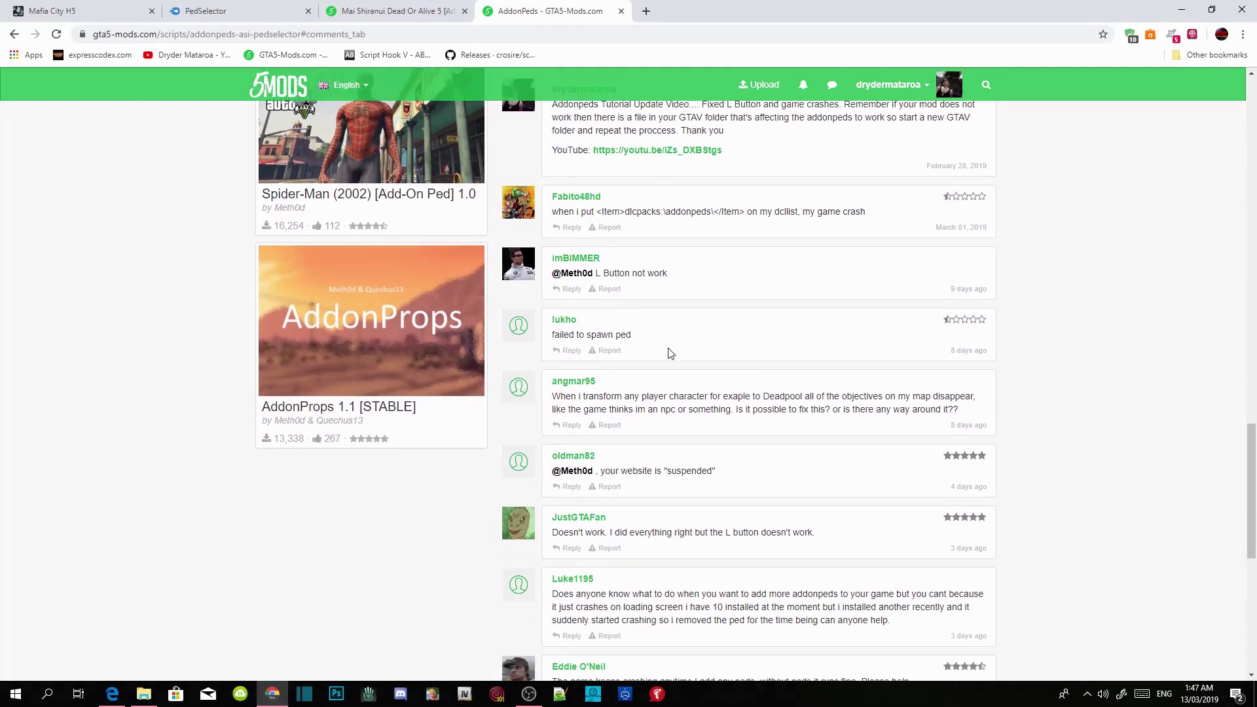
scroll(671, 354, "down", 3)
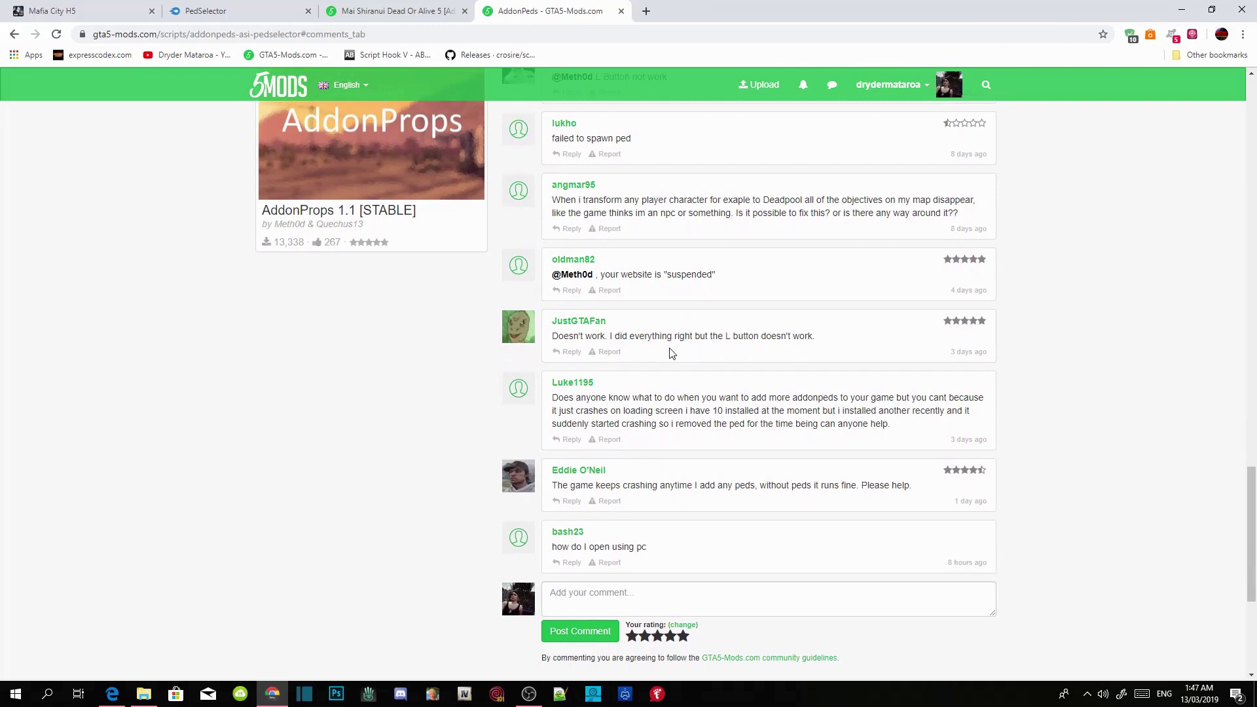
scroll(671, 353, "down", 2)
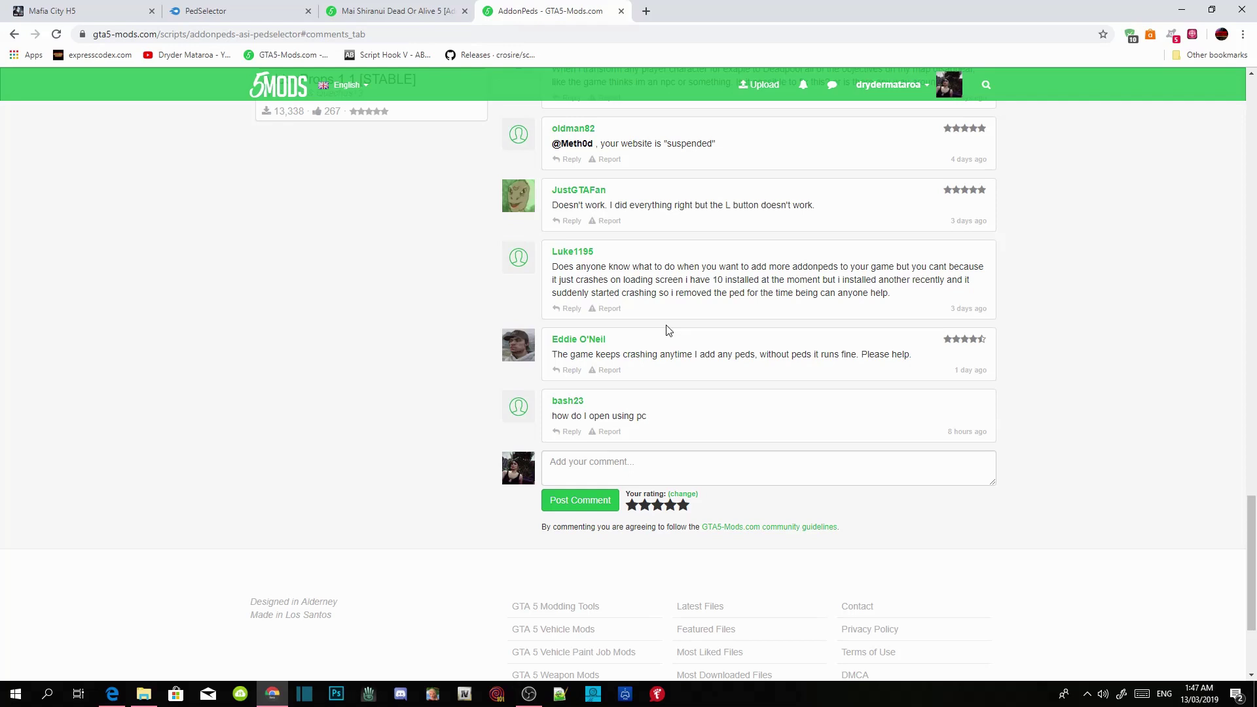
scroll(254, 294, "up", 3)
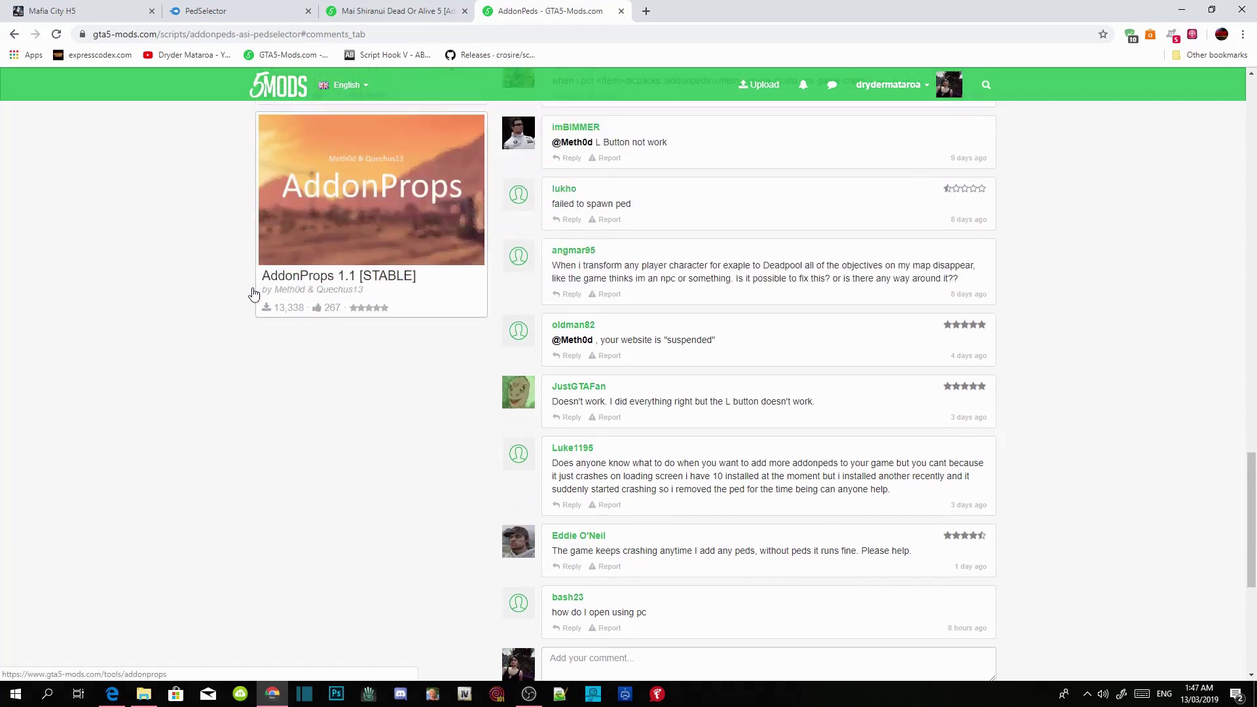
scroll(156, 299, "up", 2)
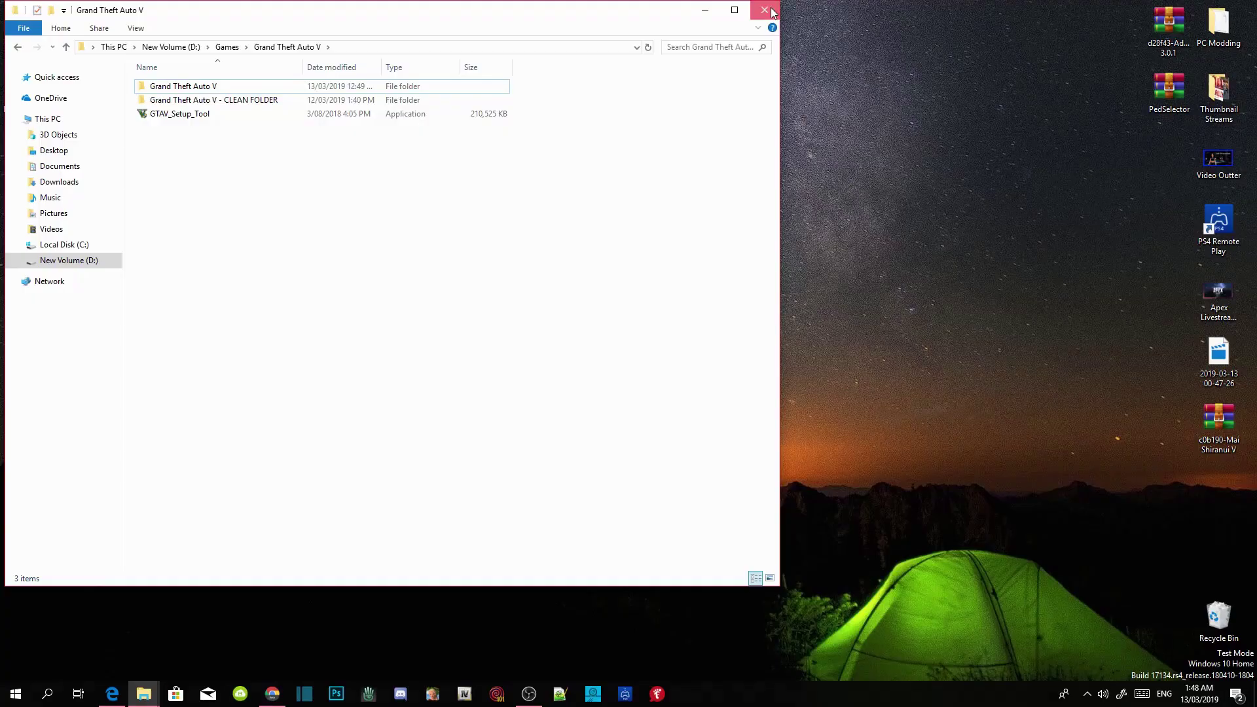
left_click(775, 10)
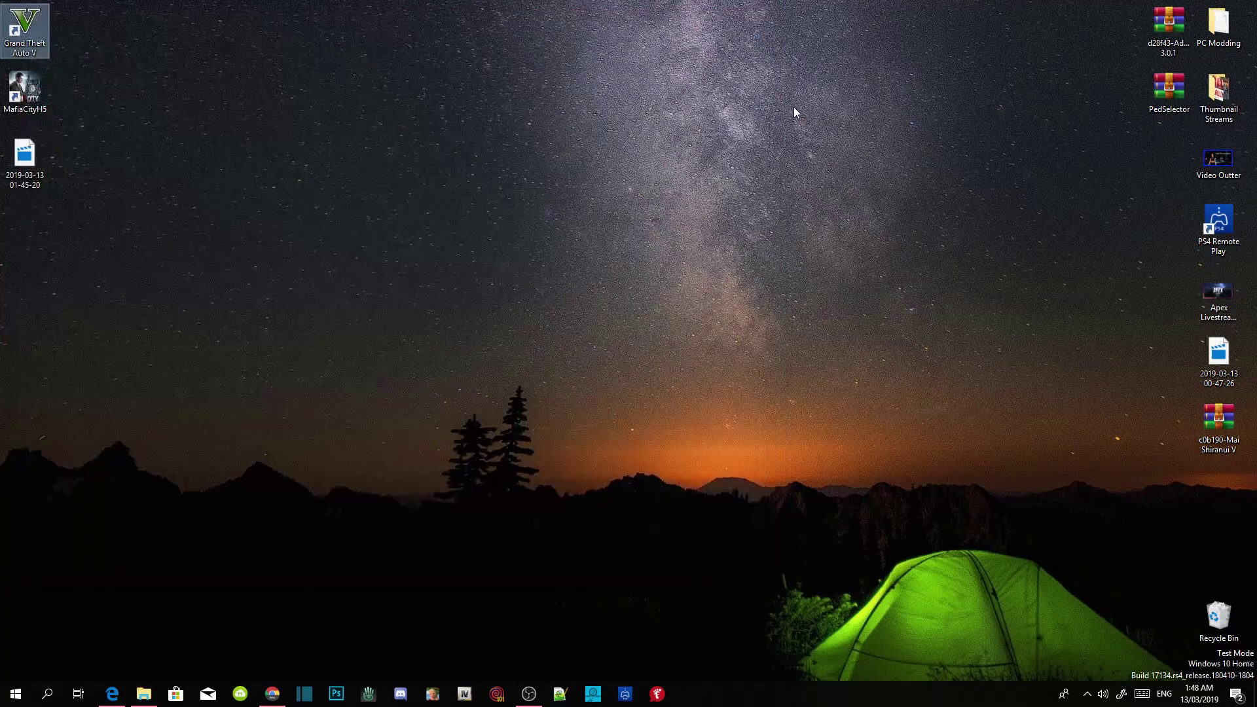
Restore Chrome and scroll back to the top of the AddonPeds page
left_click(272, 694)
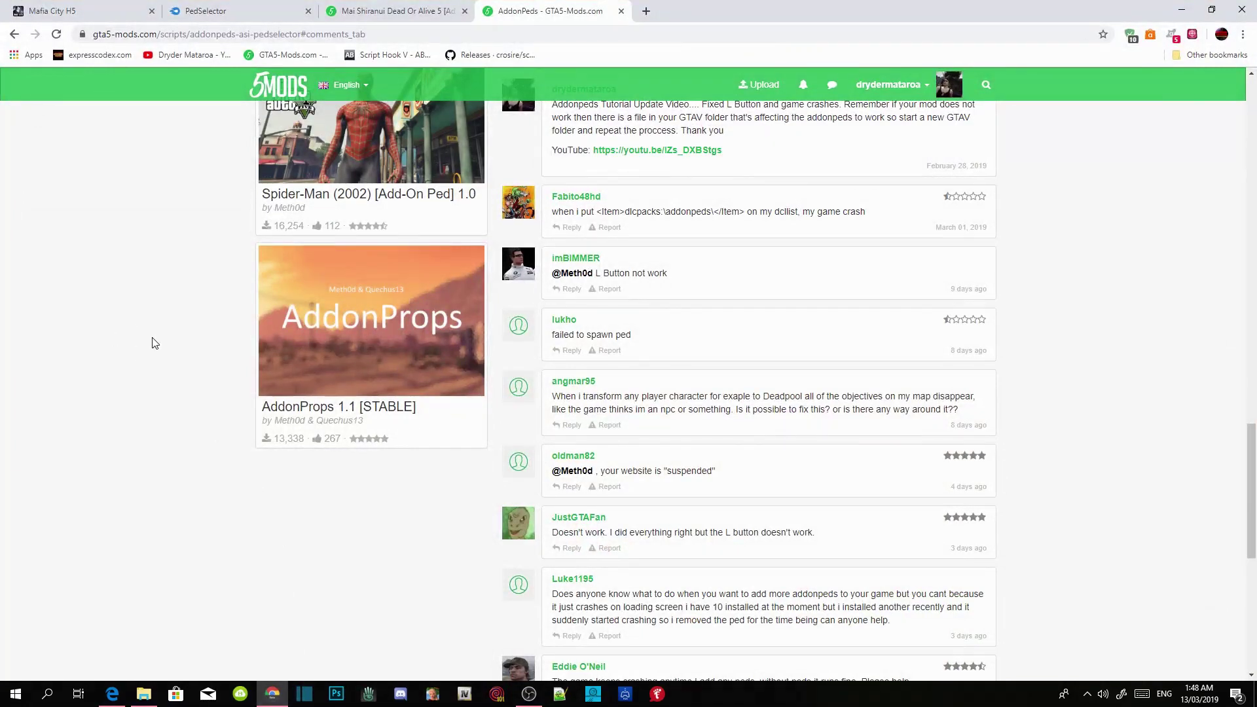
scroll(10, 256, "up", 5)
scroll(13, 254, "up", 15)
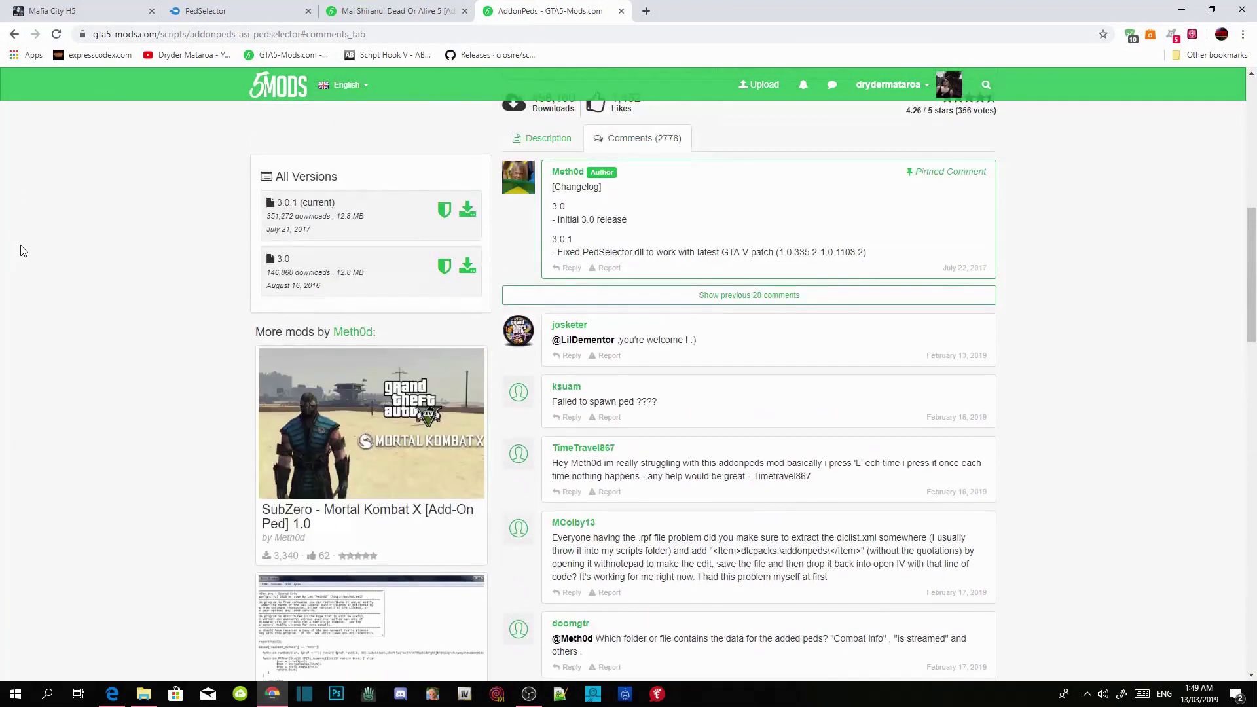
scroll(30, 245, "up", 1)
scroll(33, 242, "down", 2)
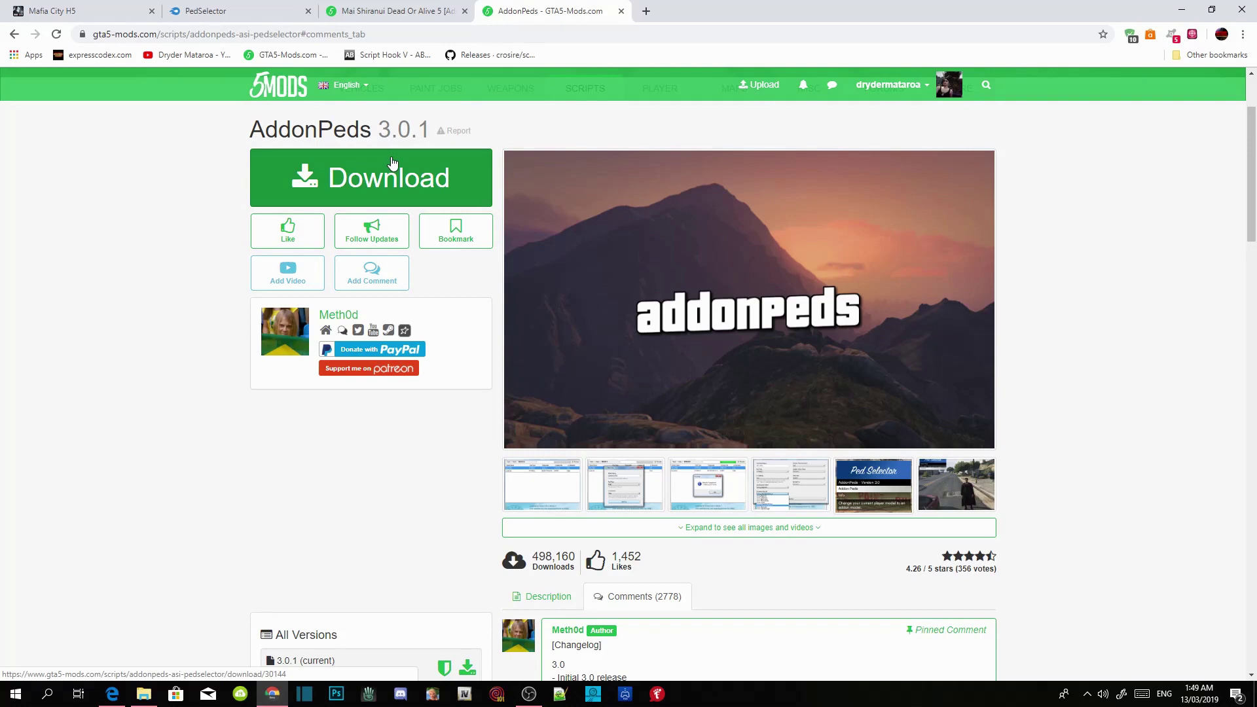
Check the PedSelector MediaFire tab, return to AddonPeds, and minimize the browser
left_click(244, 7)
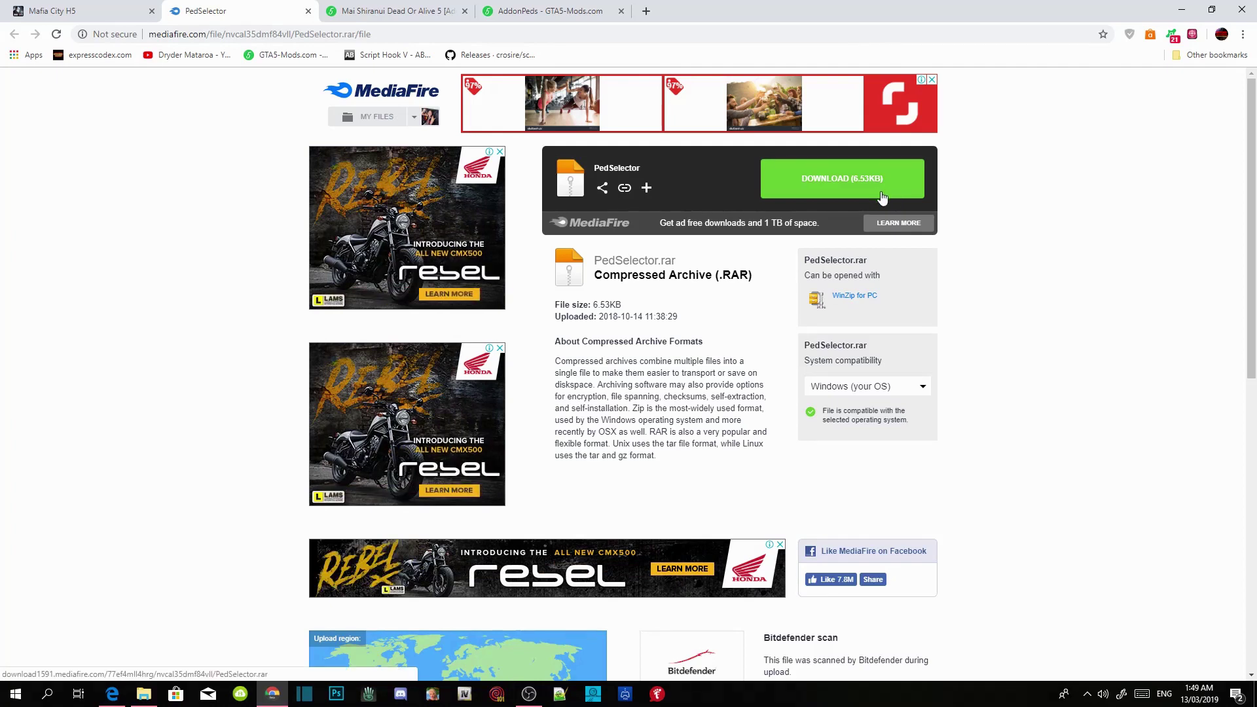
left_click(530, 11)
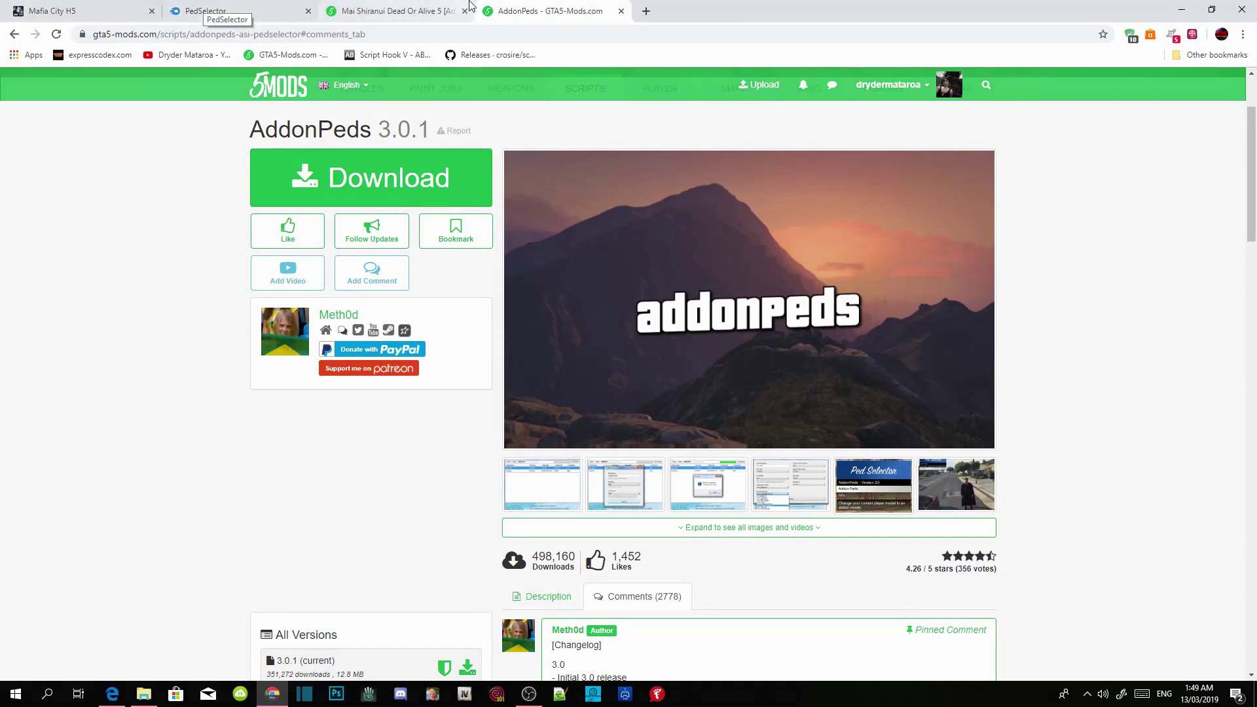
left_click(1183, 7)
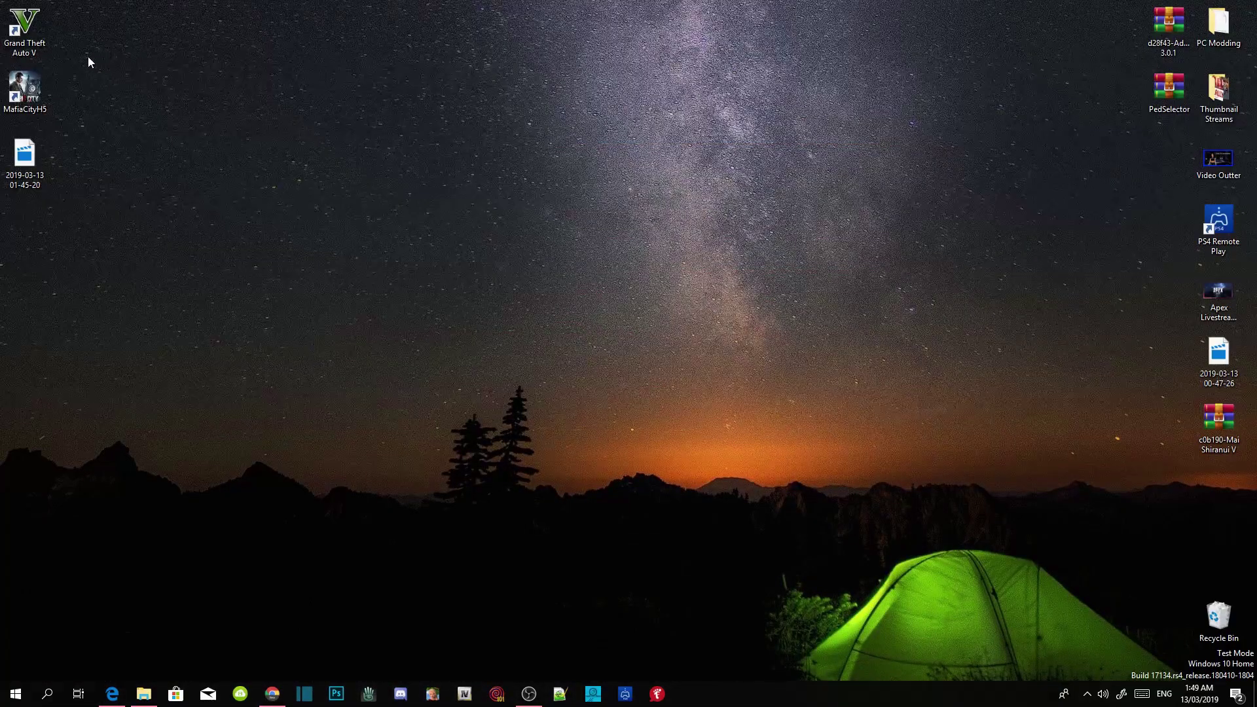
Open the Grand Theft Auto V install folder from the desktop shortcut's file location
right_click(23, 31)
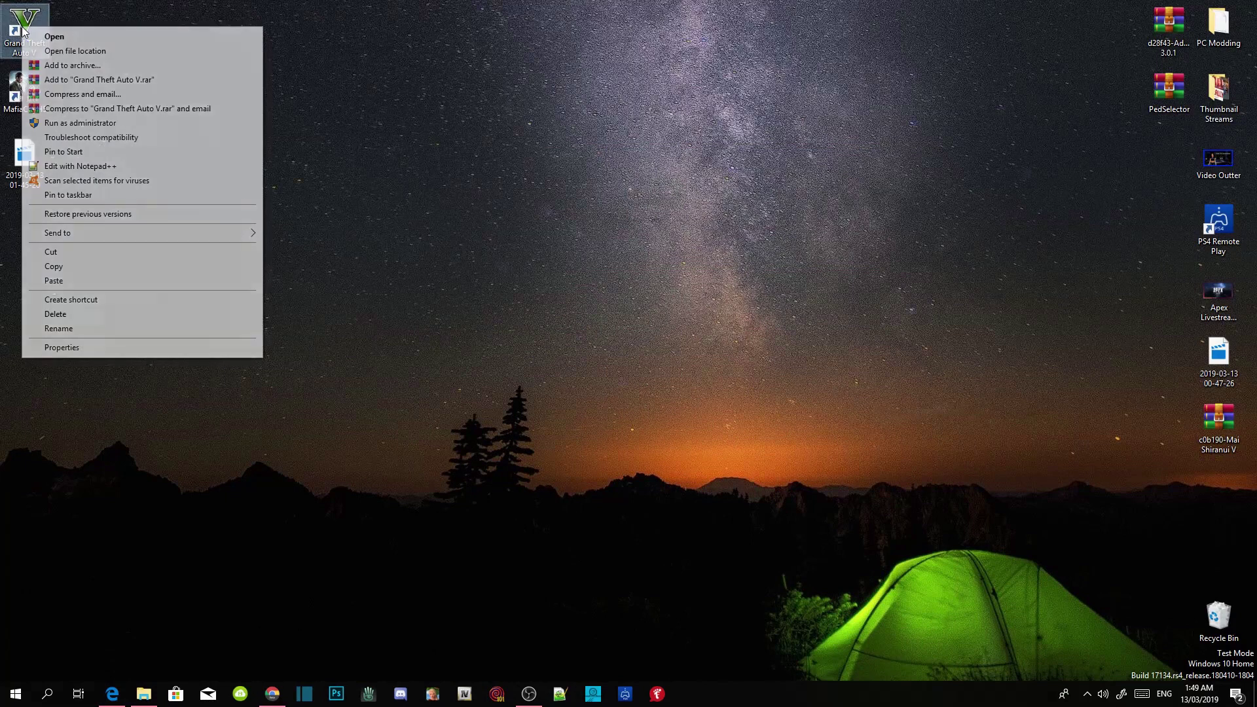
left_click(77, 52)
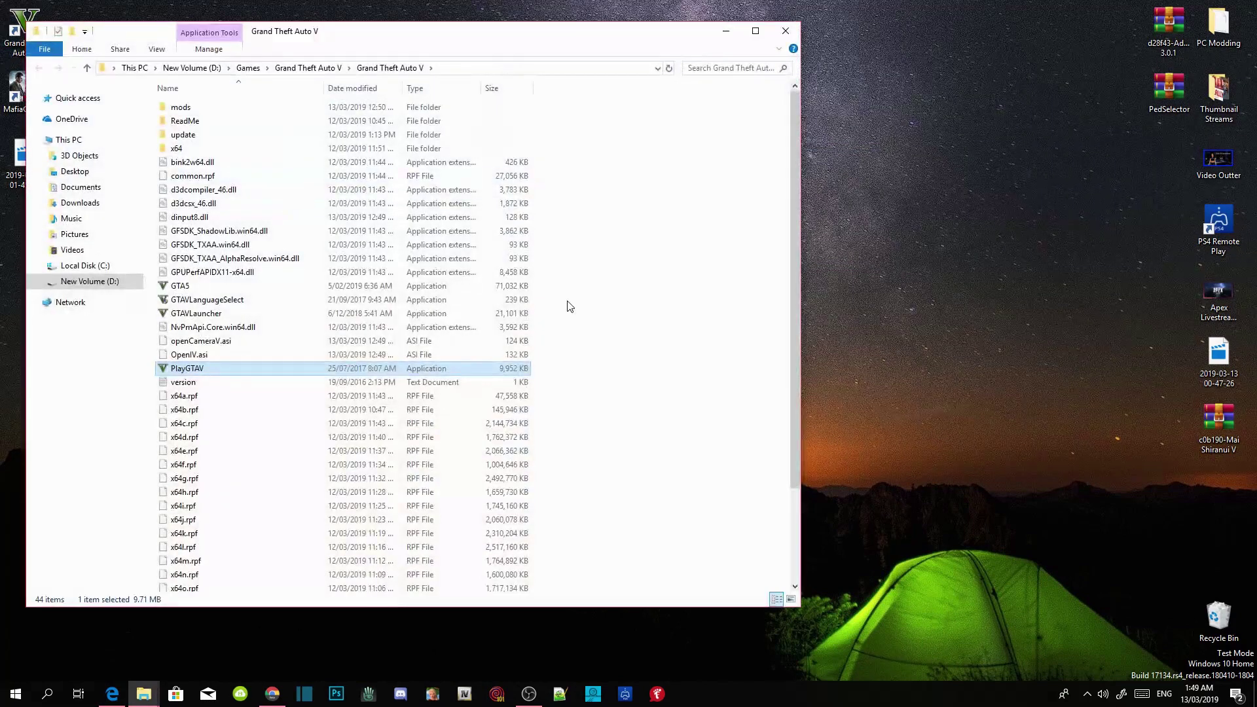
left_click(649, 347)
scroll(724, 247, "down", 3)
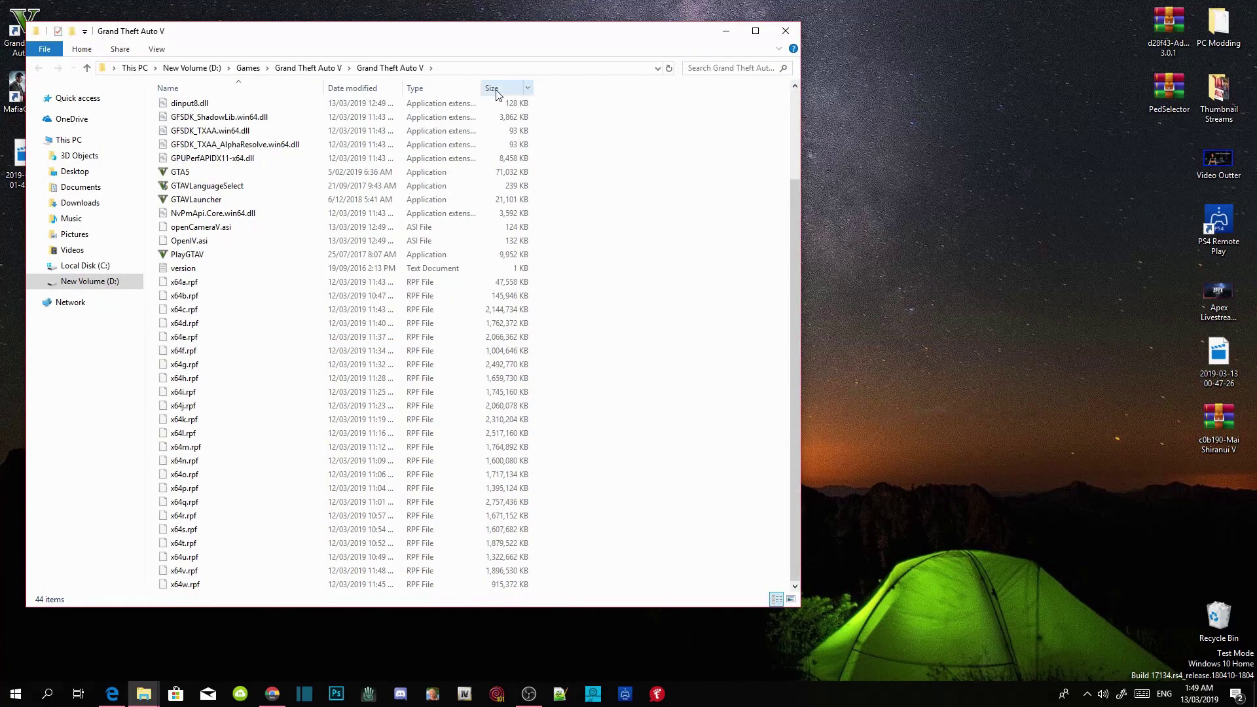
scroll(419, 432, "up", 3)
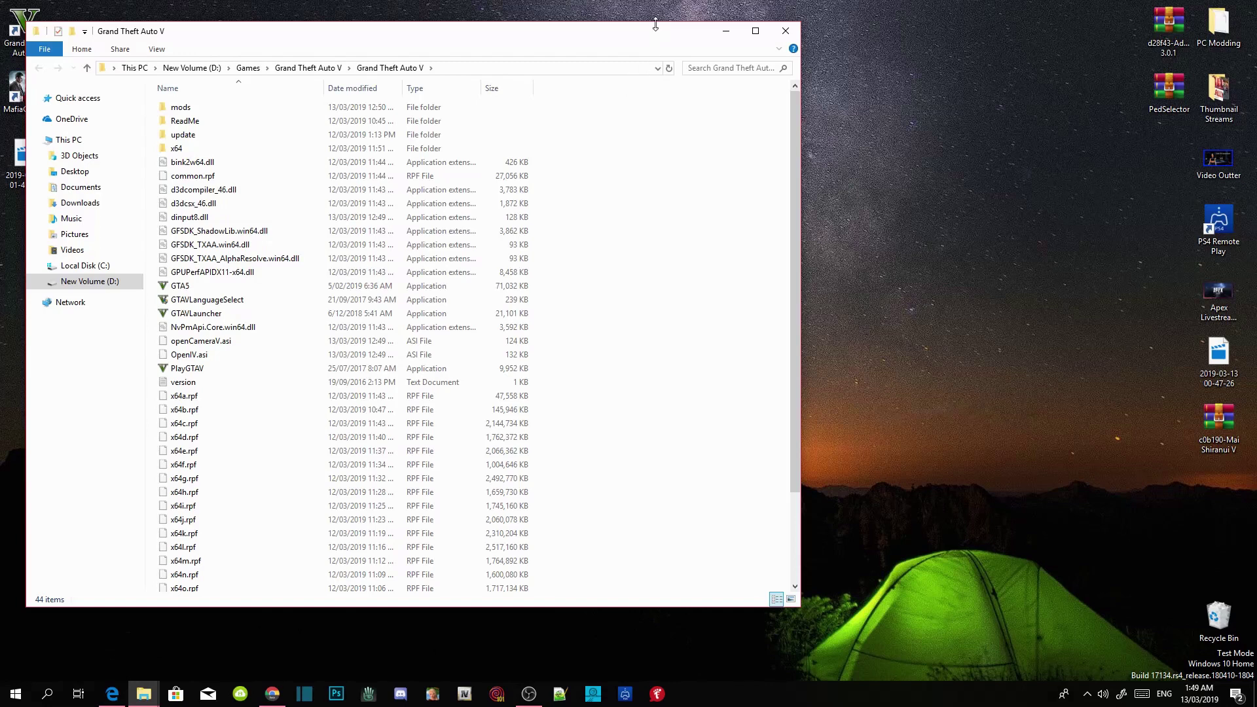
Position the game folder window and bring the PC Script Files window forward
left_click_drag(658, 34, 639, 50)
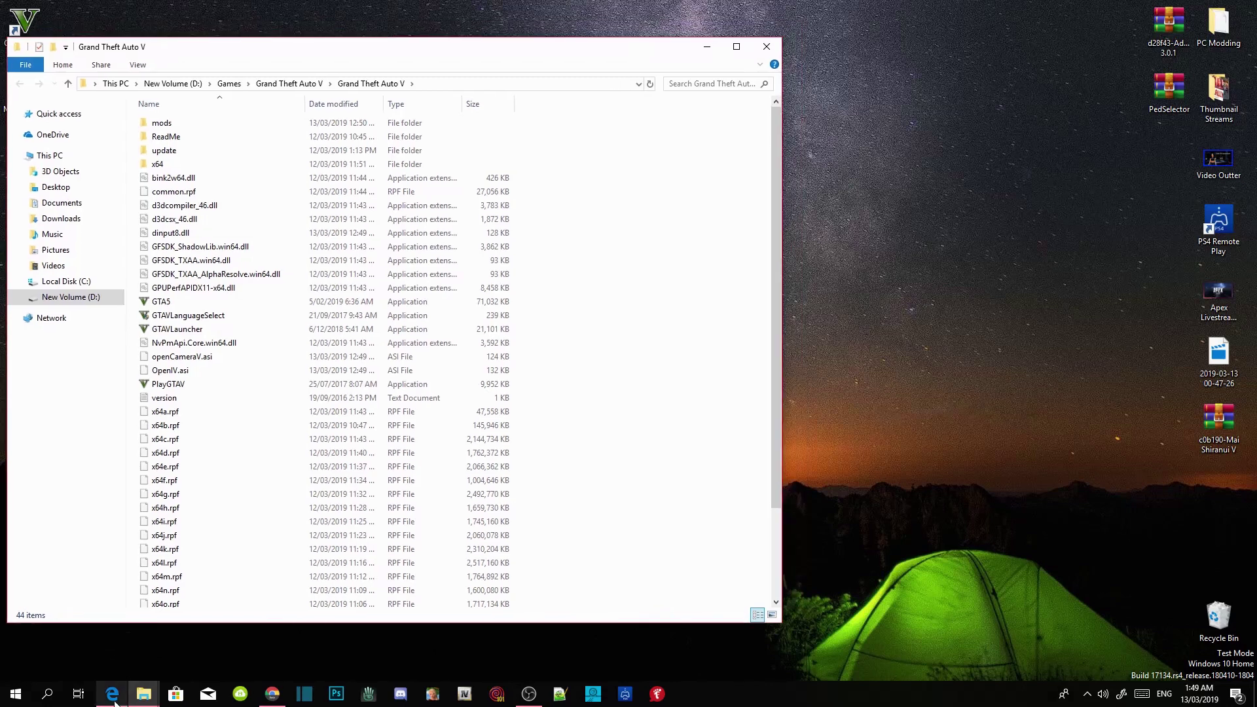
left_click(150, 695)
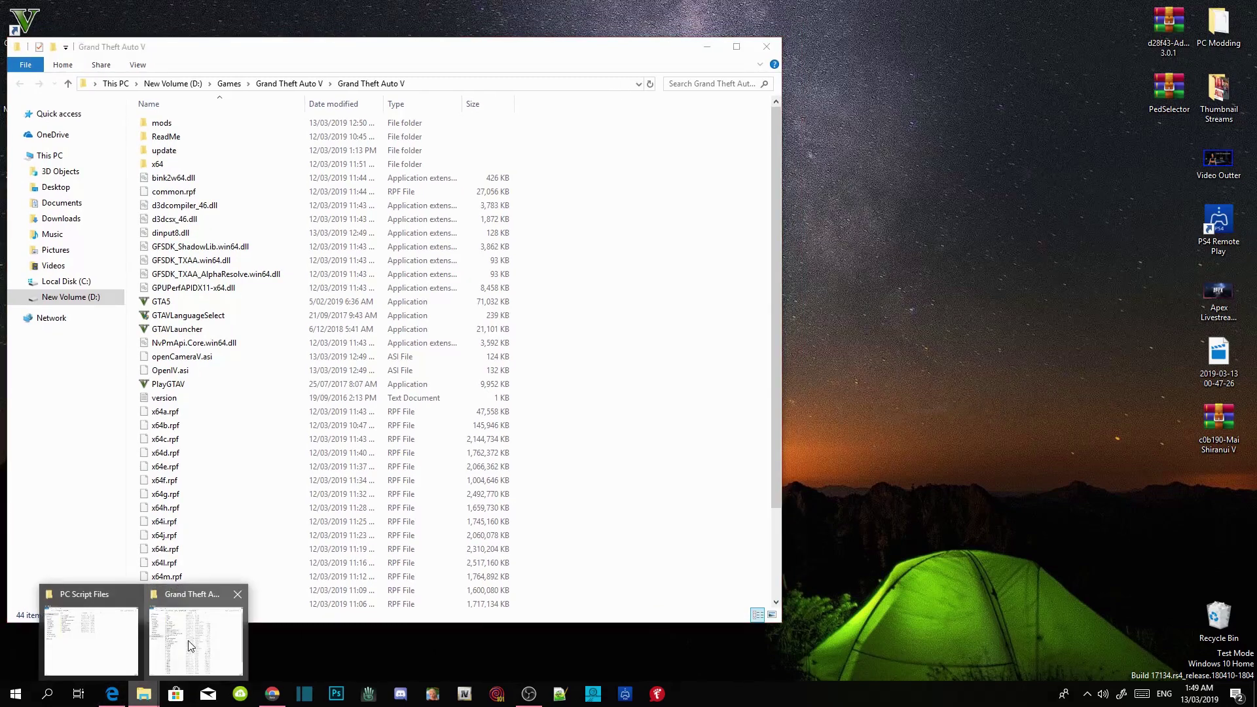
left_click(118, 638)
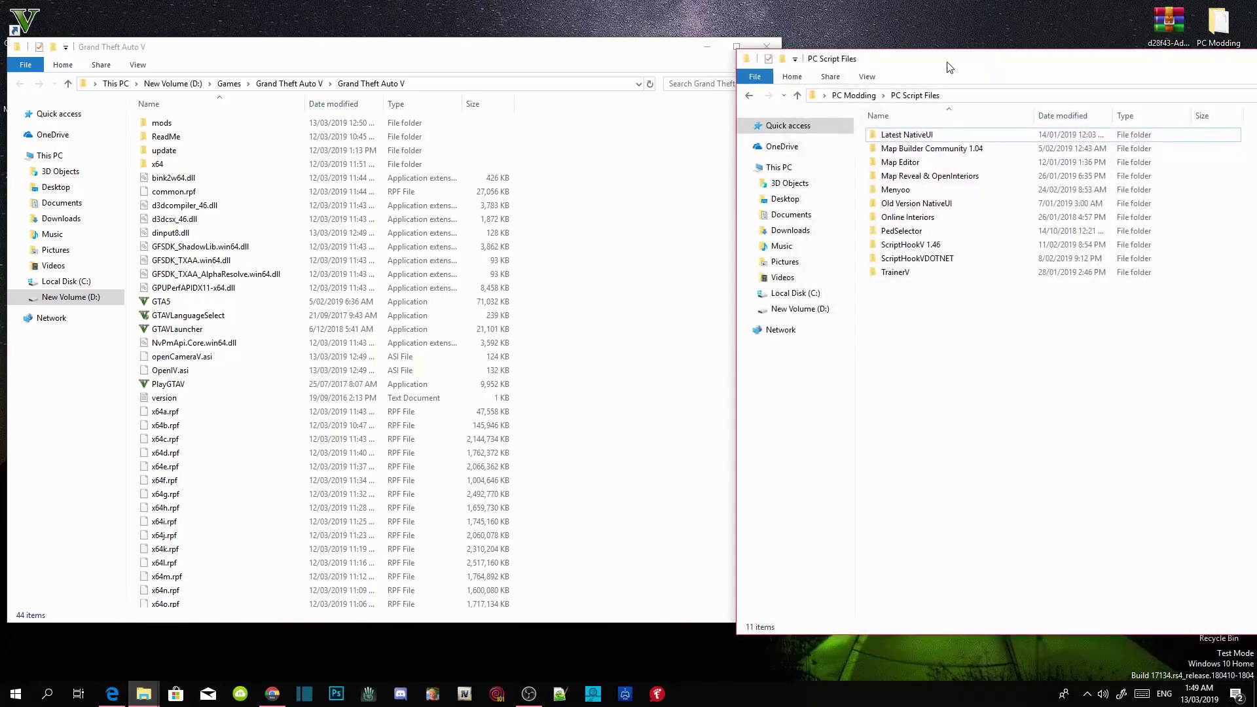
Move PC Script Files to the right and open ScriptHookV 1.46's bin folder
left_click_drag(950, 67, 1038, 47)
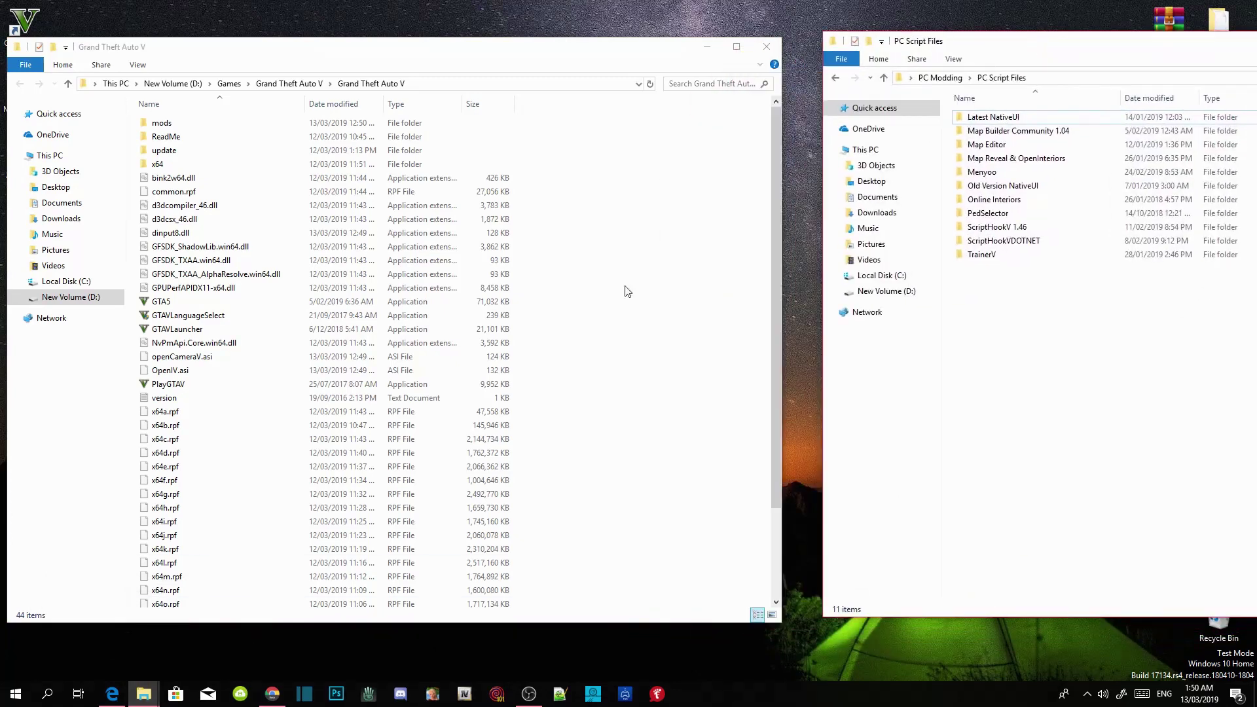
scroll(627, 291, "down", 3)
scroll(625, 225, "up", 3)
scroll(701, 252, "down", 3)
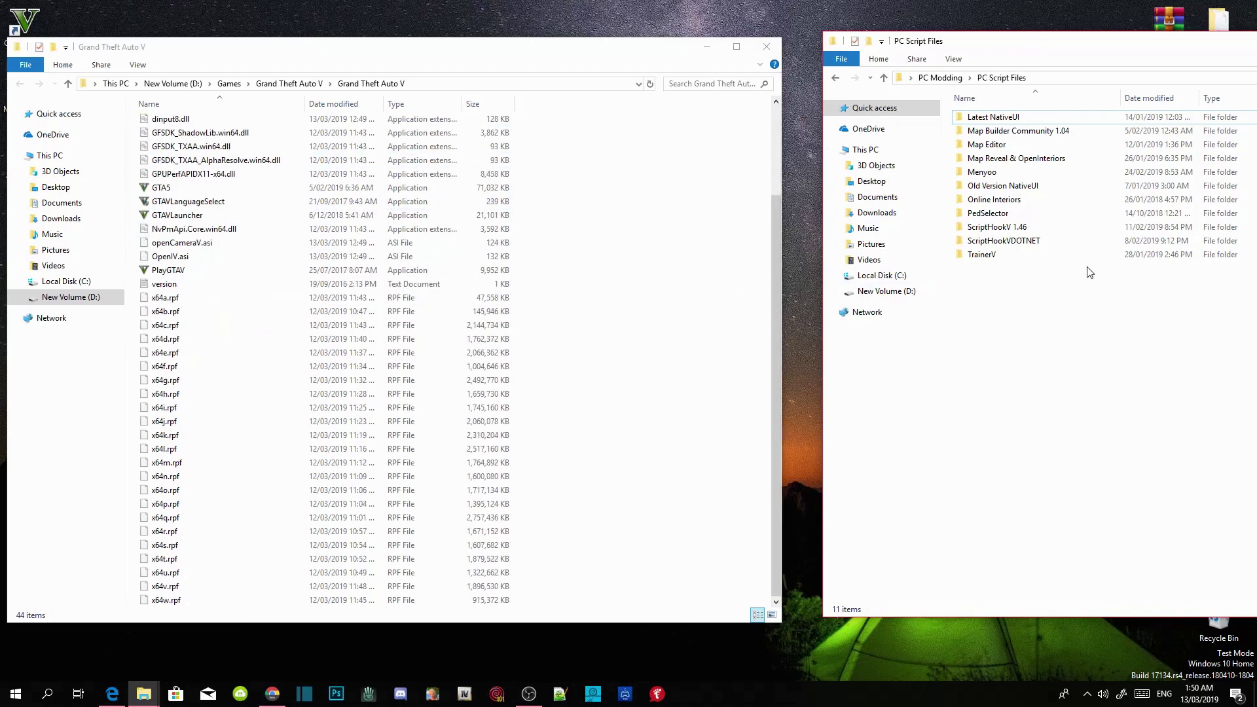
double_click(1019, 230)
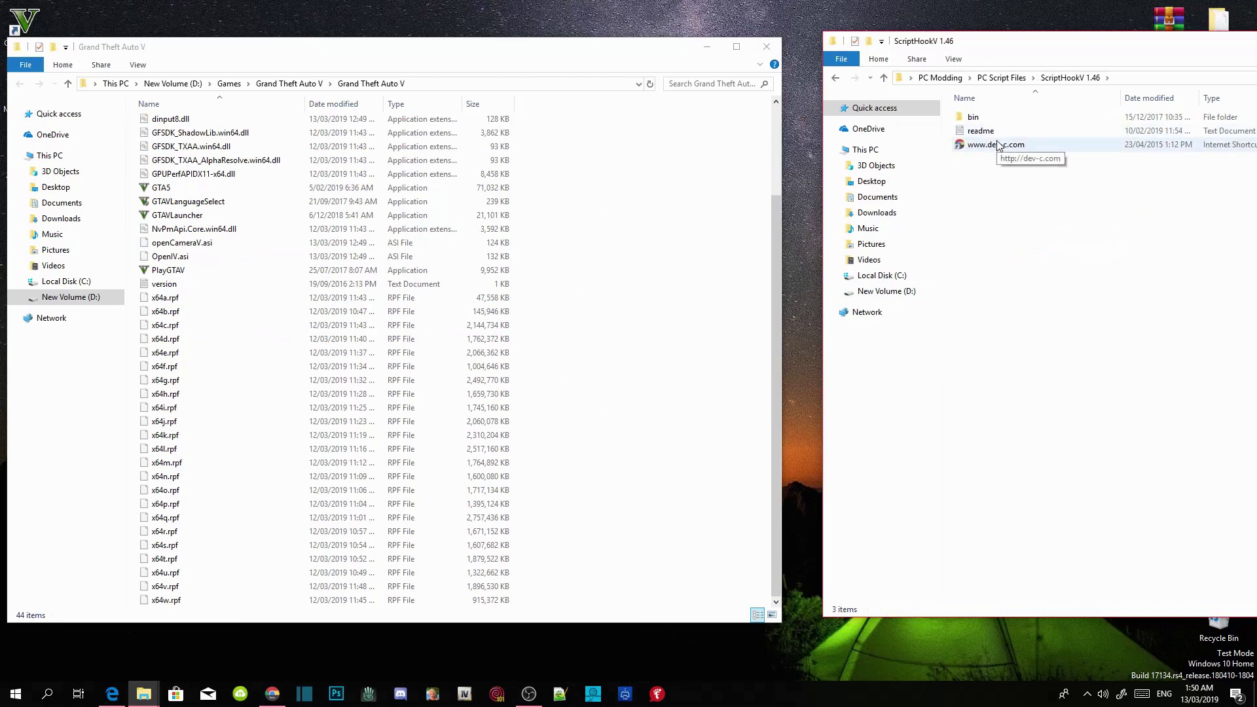
double_click(975, 120)
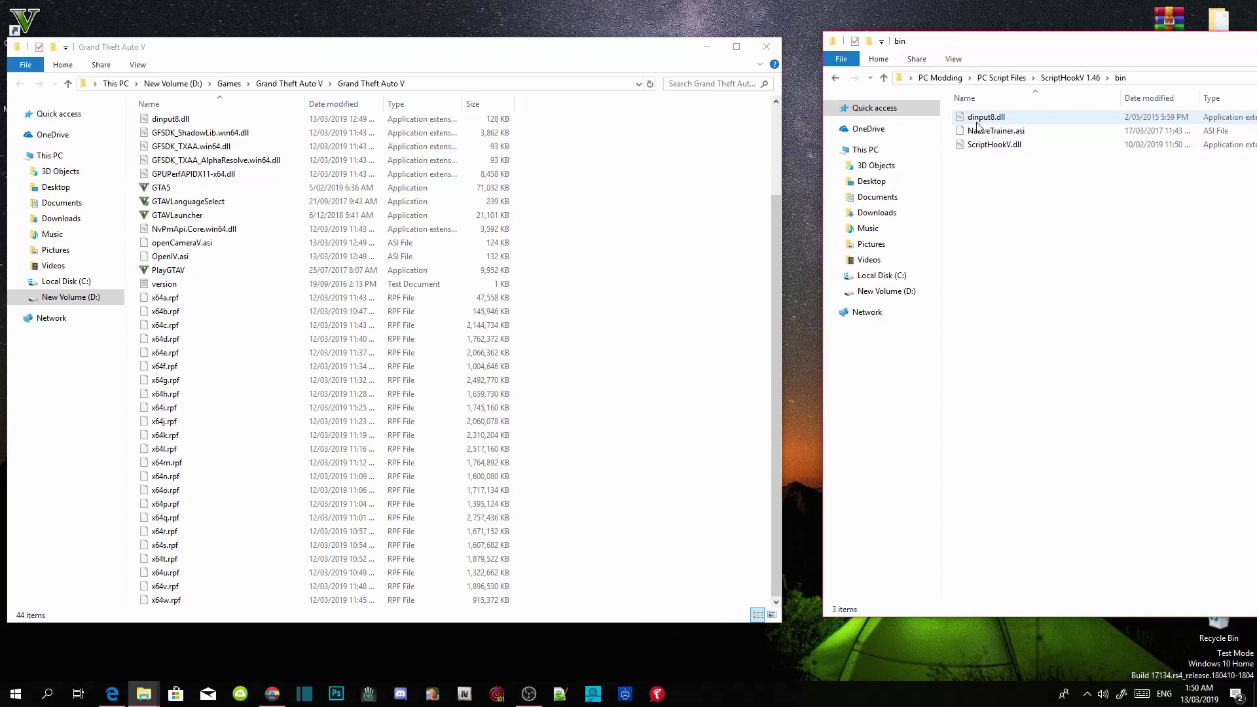
Copy dinput8.dll and ScriptHookV.dll into the game folder, replacing the old dinput8.dll
left_click(976, 122)
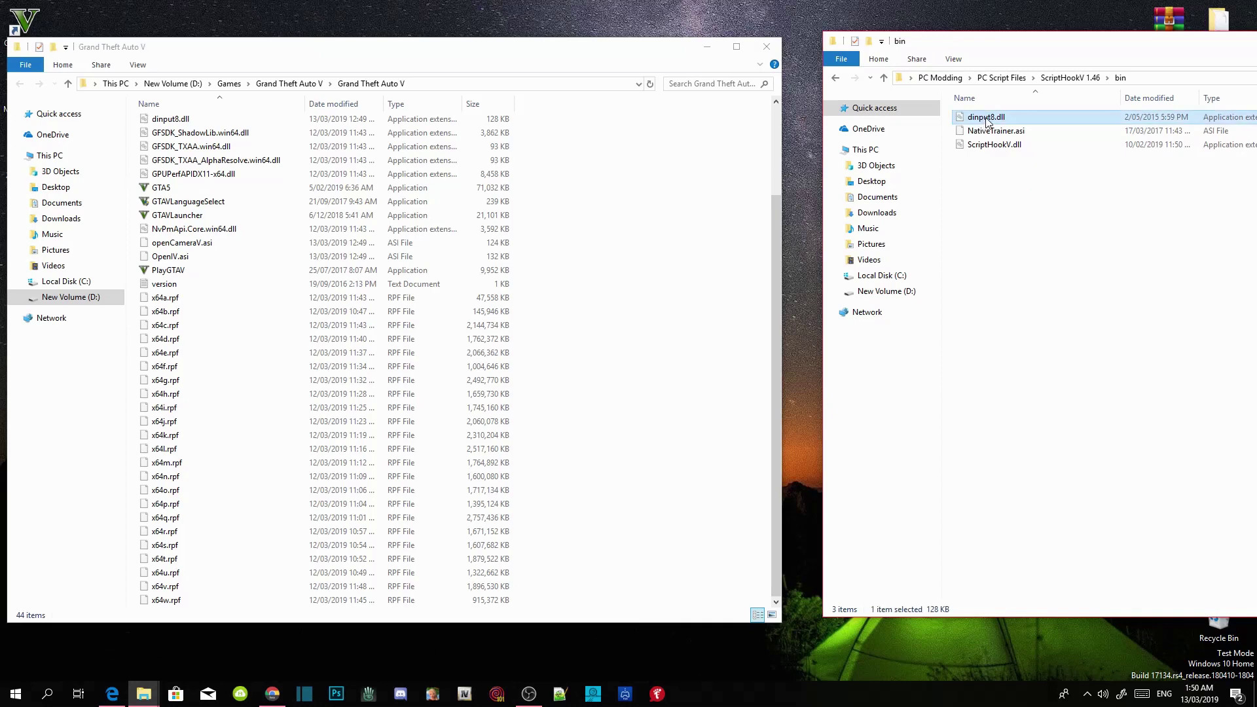
left_click(997, 145, "ctrl")
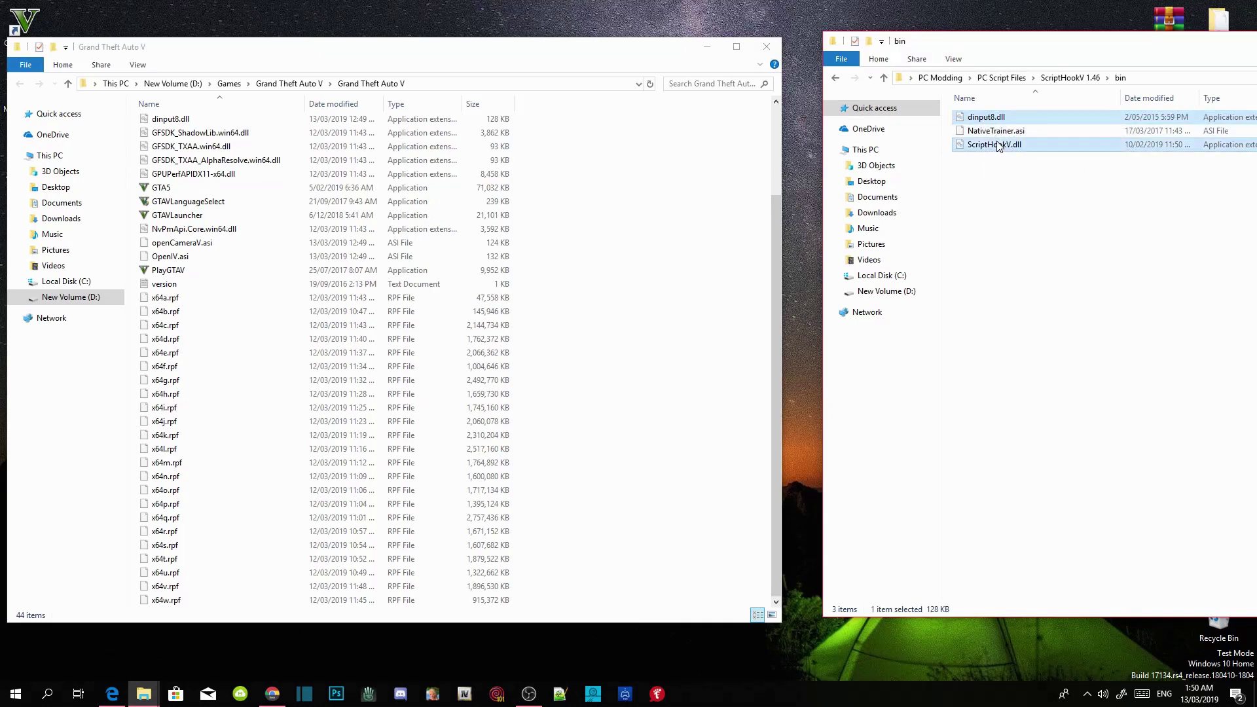
left_click_drag(1000, 146, 658, 410)
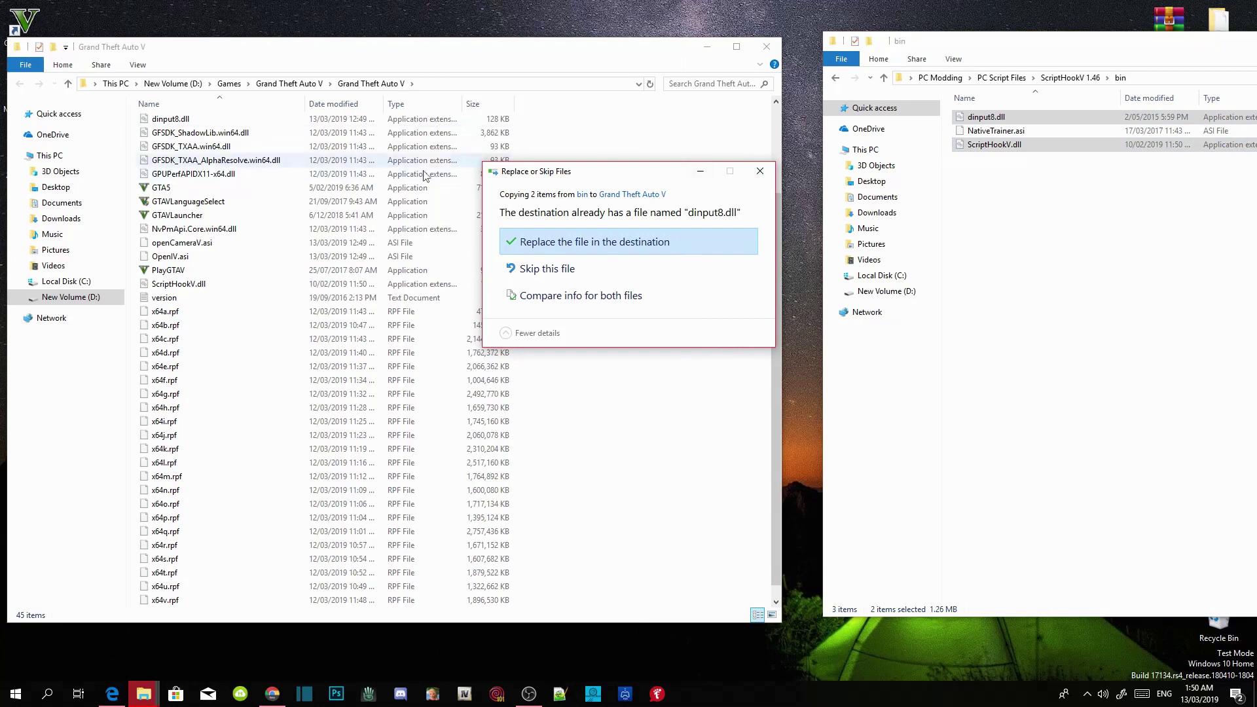
left_click(639, 242)
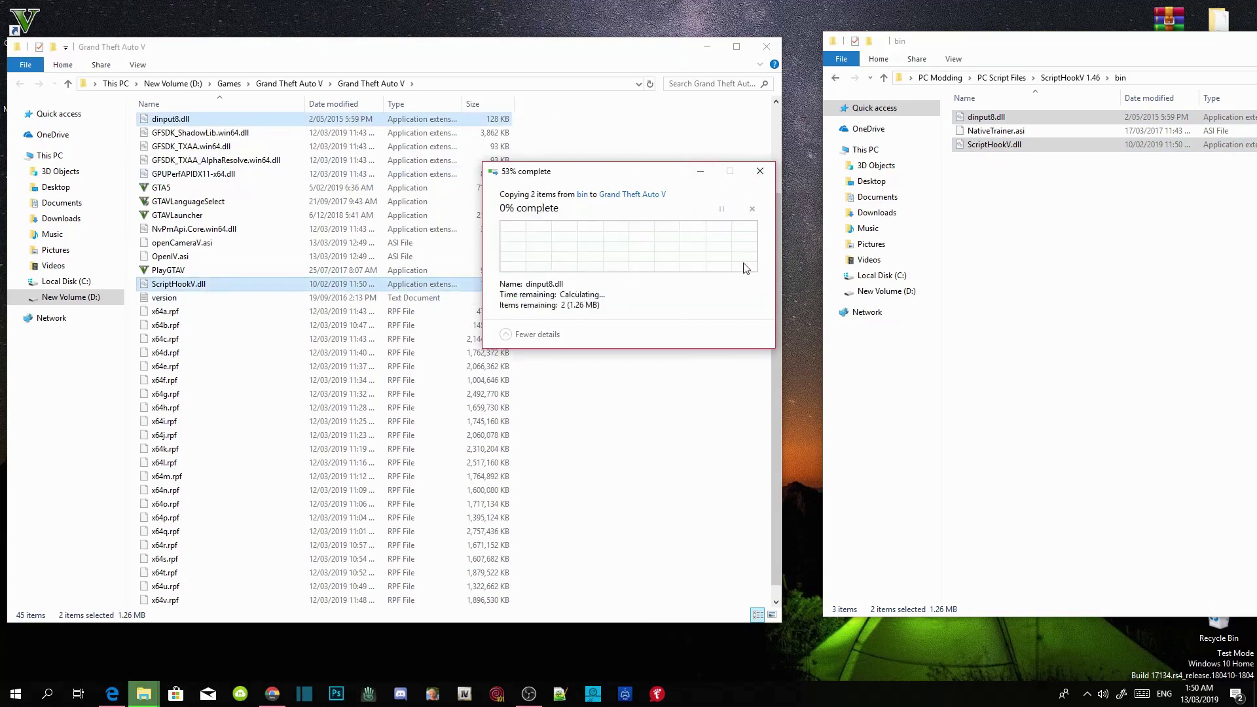
left_click(836, 78)
left_click(836, 78)
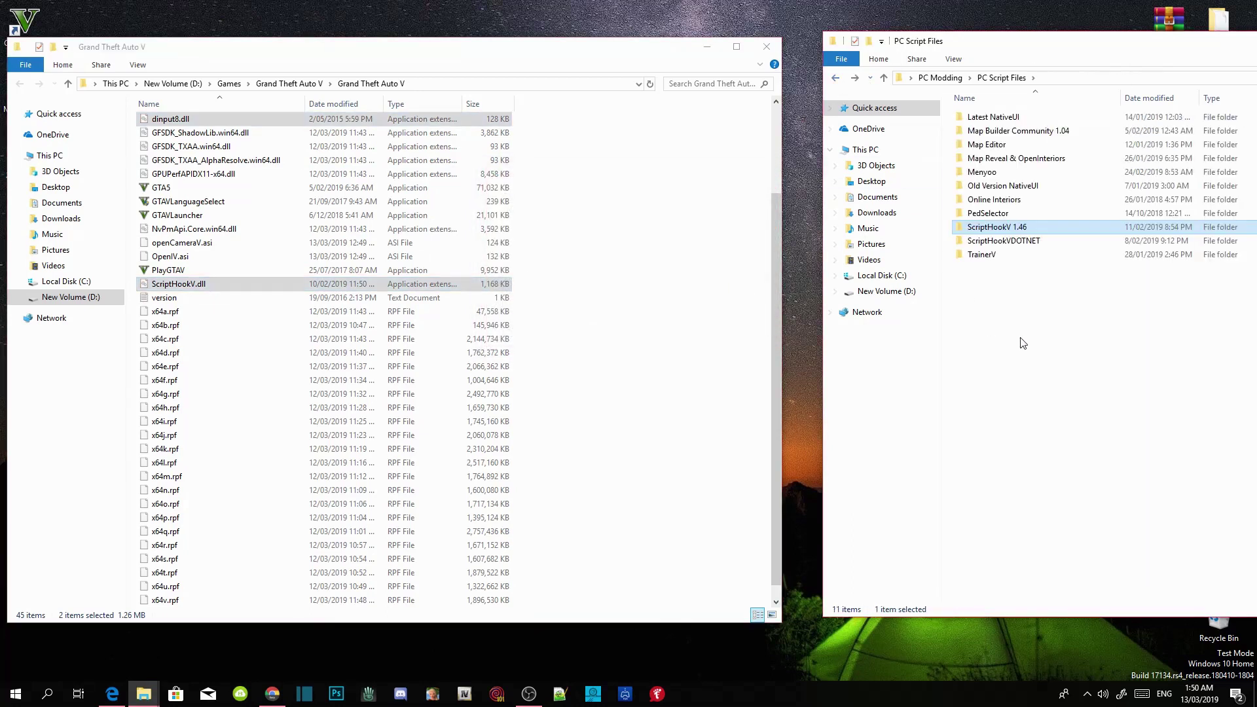
Copy ScriptHookVDotNet.asi, ScriptHookVDotNet2.dll and the ScriptHookVDotNet2 XML into the game folder
double_click(1020, 243)
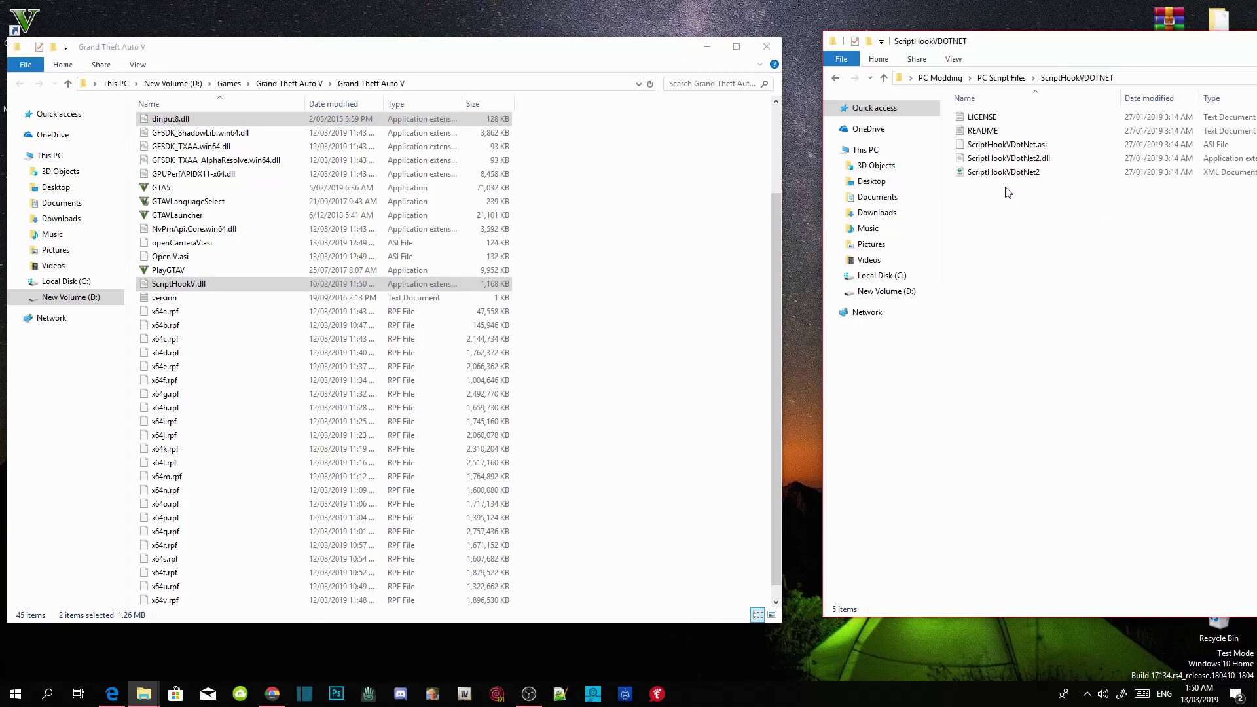
left_click(1009, 150)
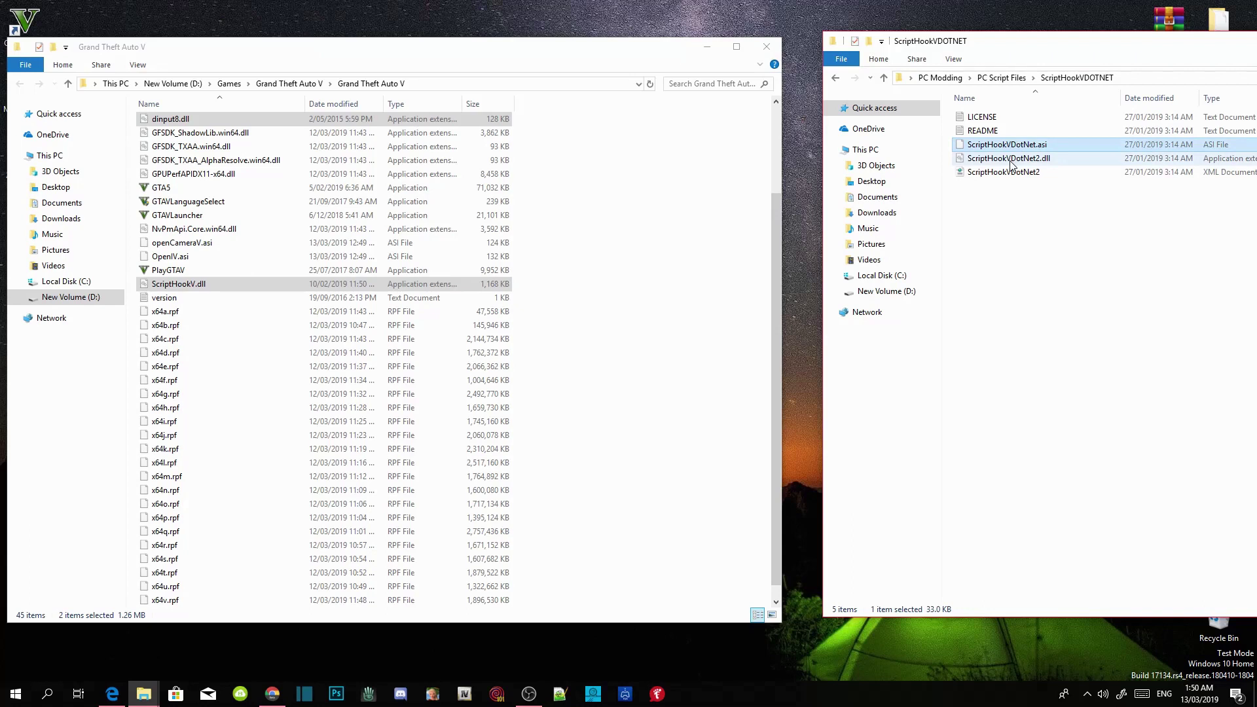
left_click(1012, 160, "shift")
left_click(1025, 172, "ctrl")
left_click_drag(1028, 162, 696, 460)
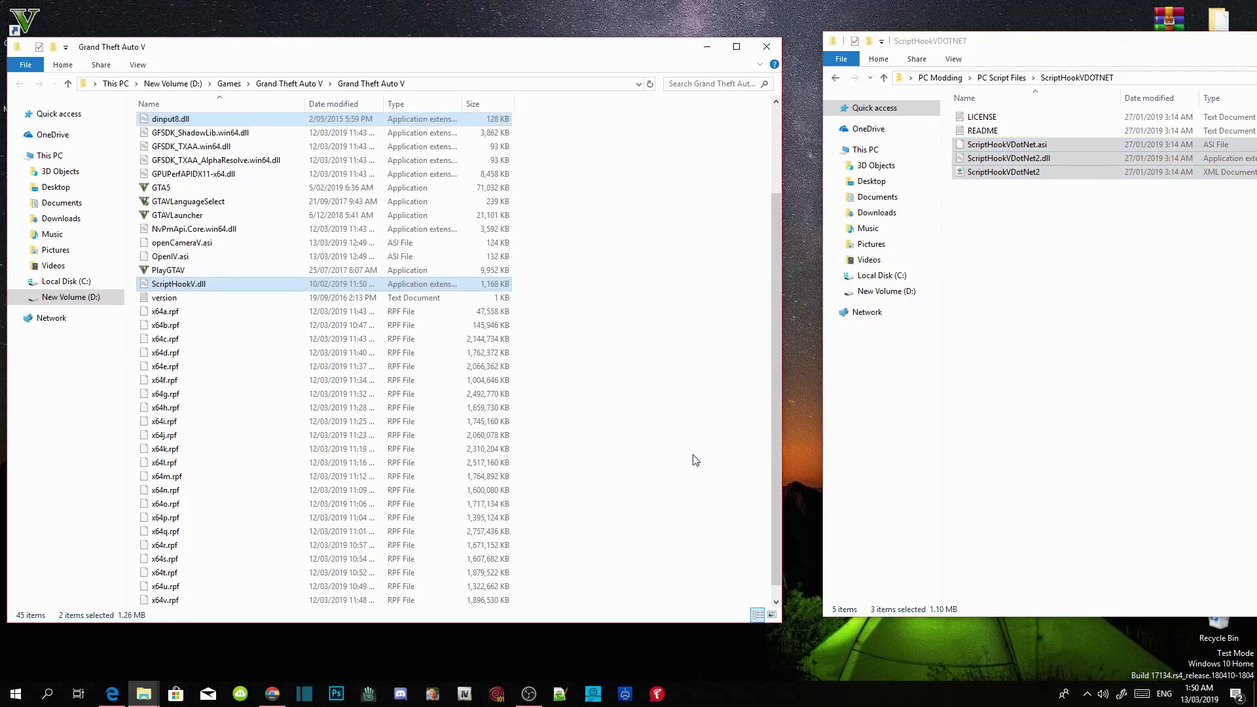
Go back to PC Script Files and open the TrainerV folder
left_click(836, 78)
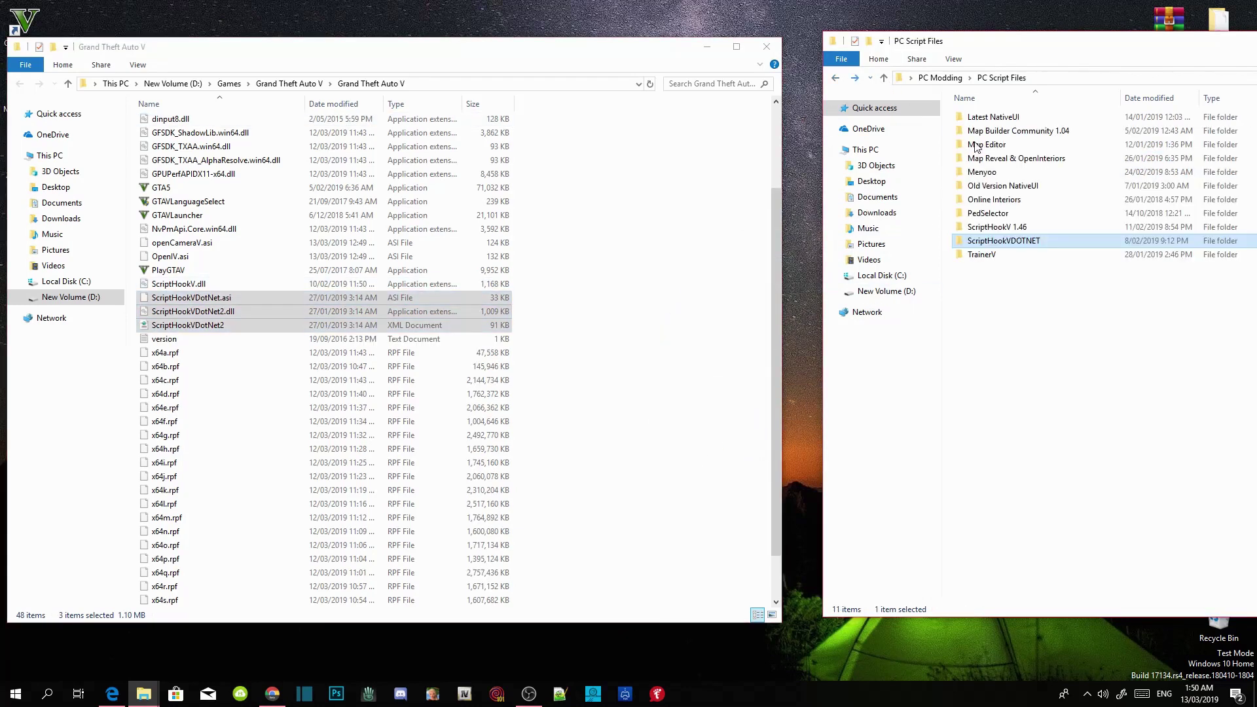
left_click(1077, 392)
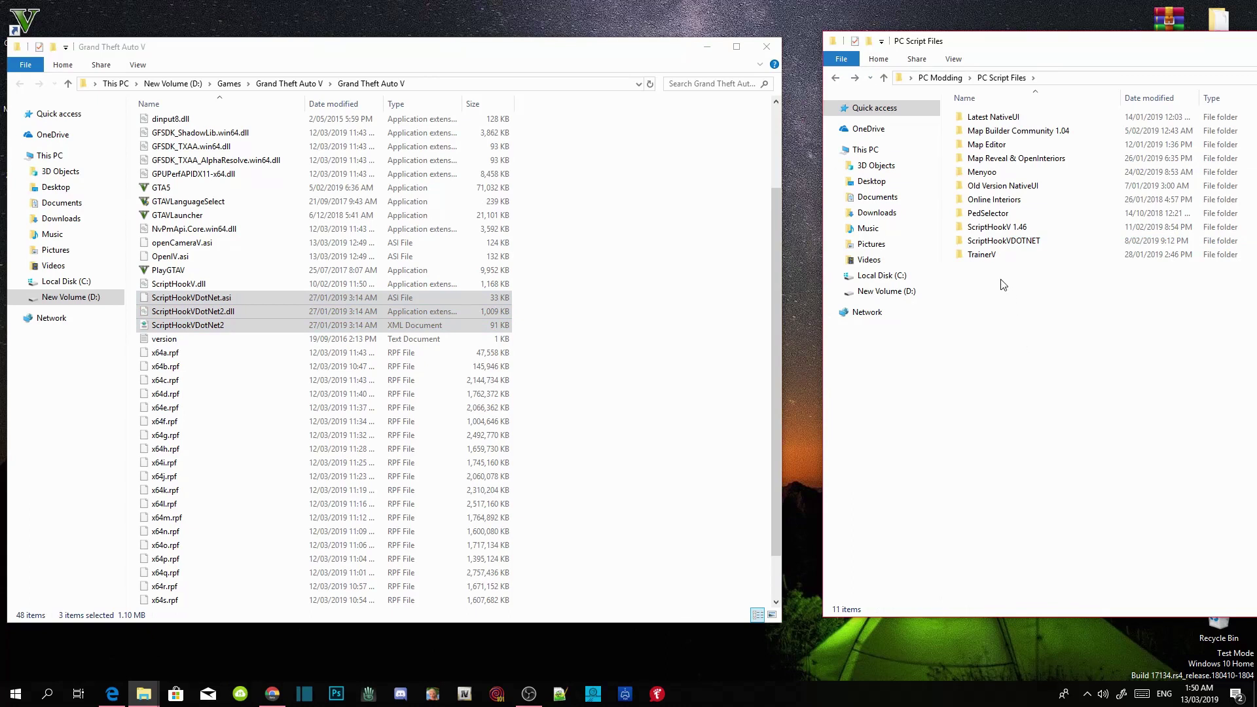
double_click(995, 259)
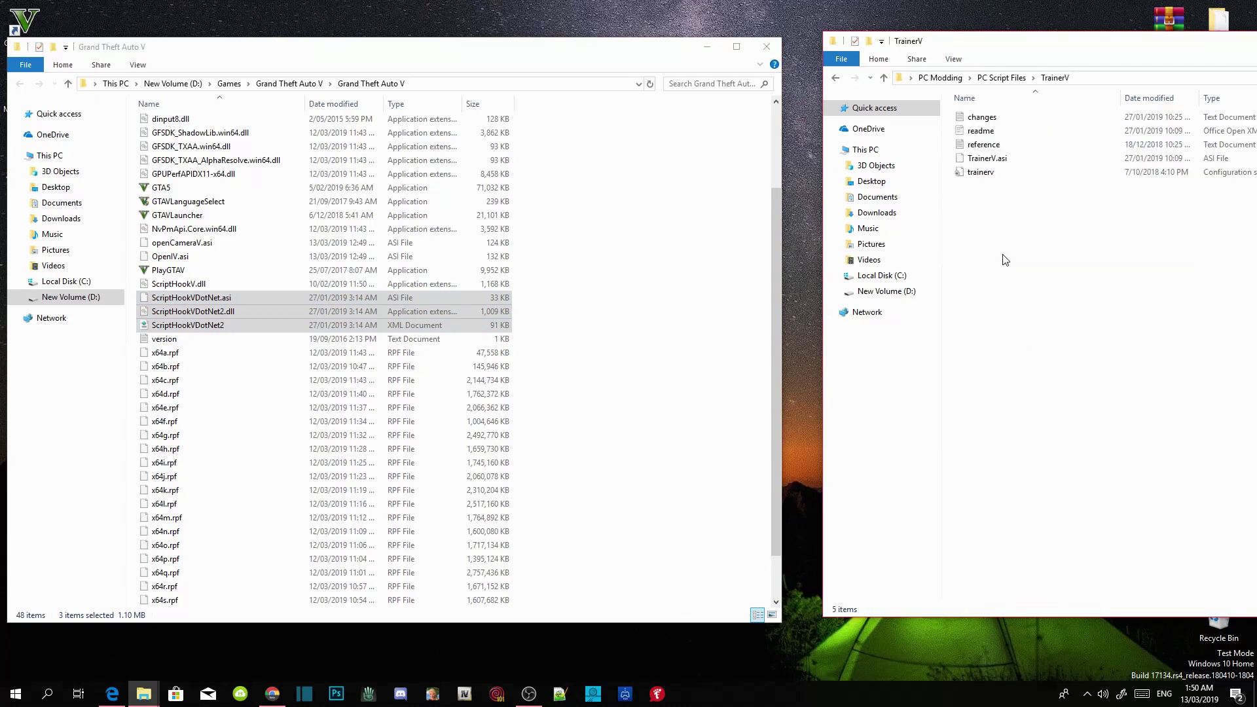
Copy TrainerV.asi and trainerv into the Grand Theft Auto V folder
left_click(990, 164)
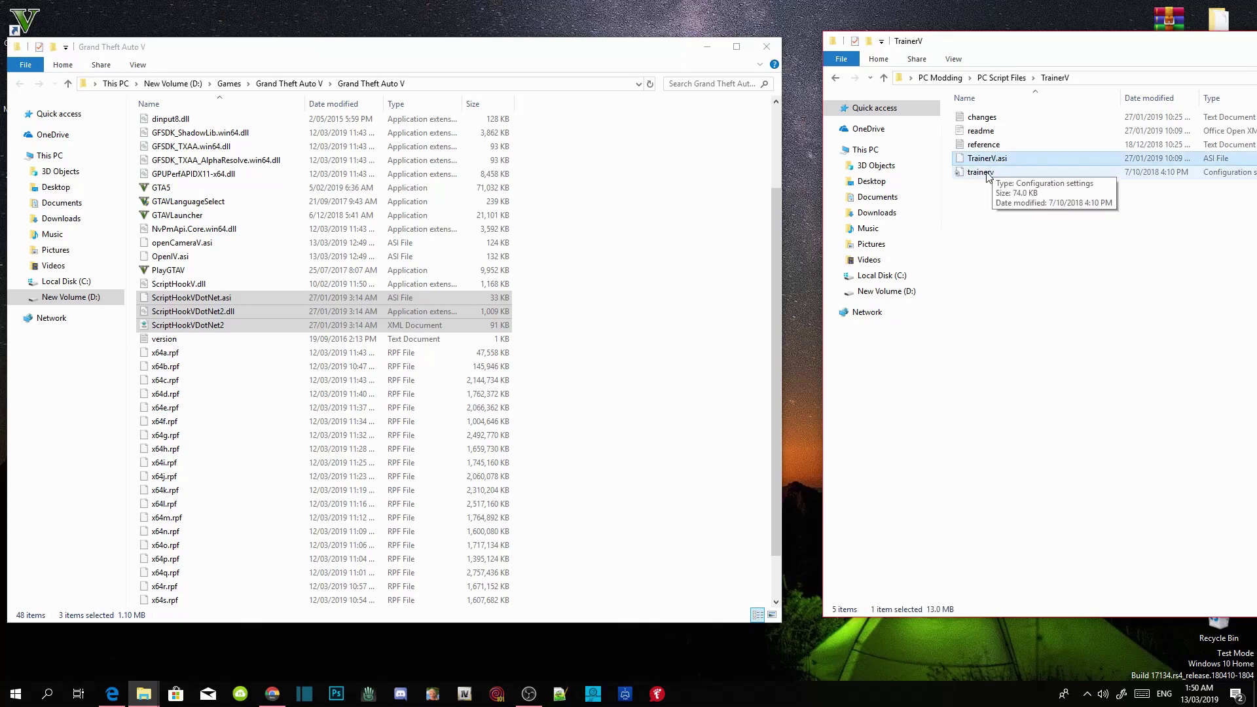
left_click(991, 176, "ctrl")
left_click_drag(997, 167, 641, 462)
left_click(835, 77)
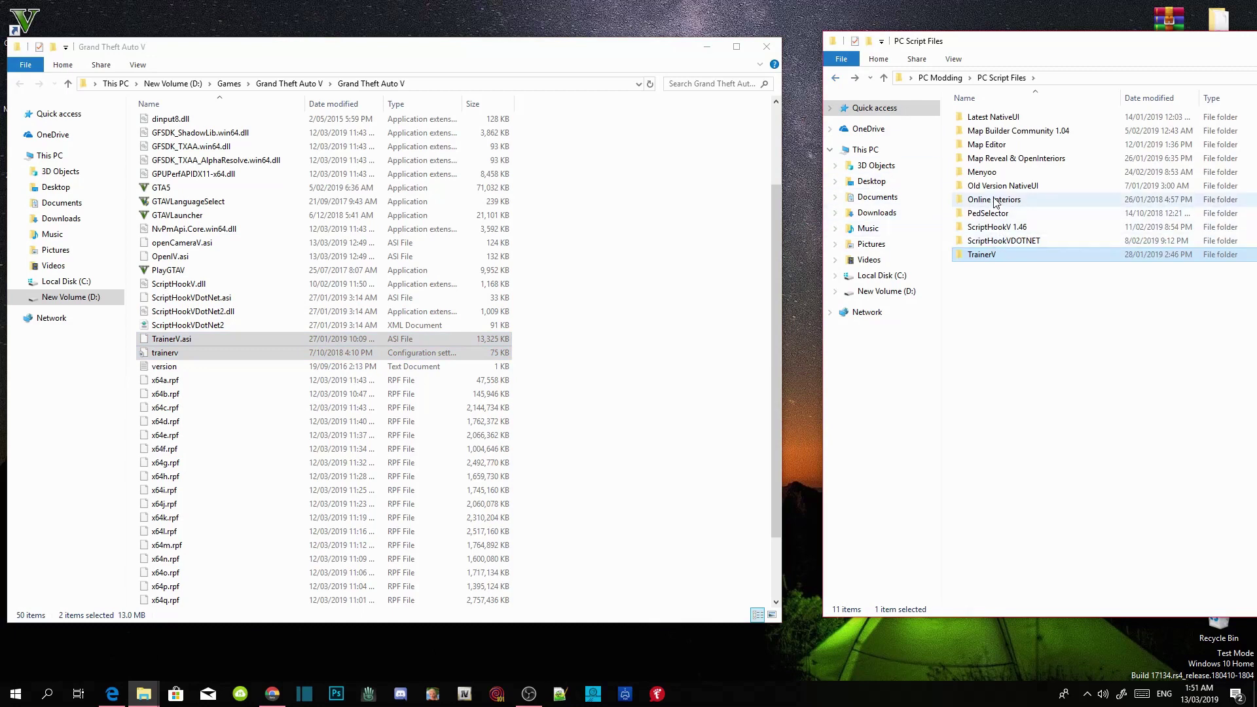
Copy the menyooStuff folder and Menyoo.asi from Menyoo into the game folder
left_click(993, 173)
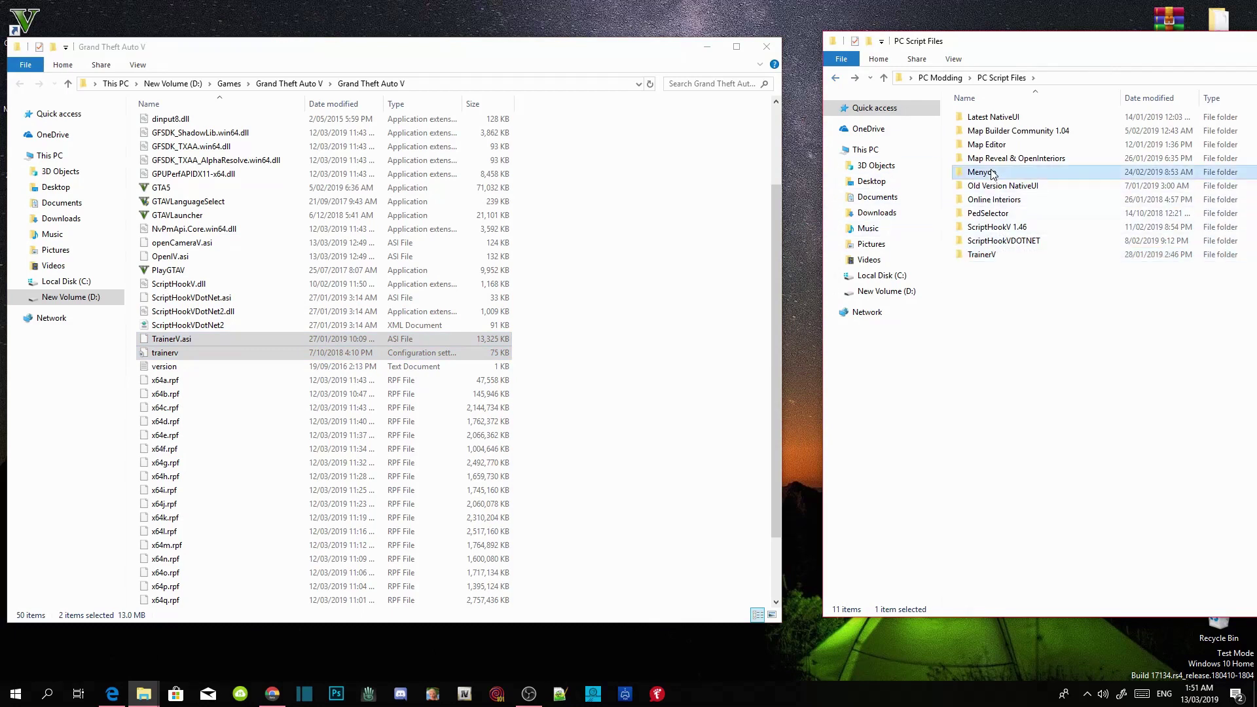
double_click(993, 174)
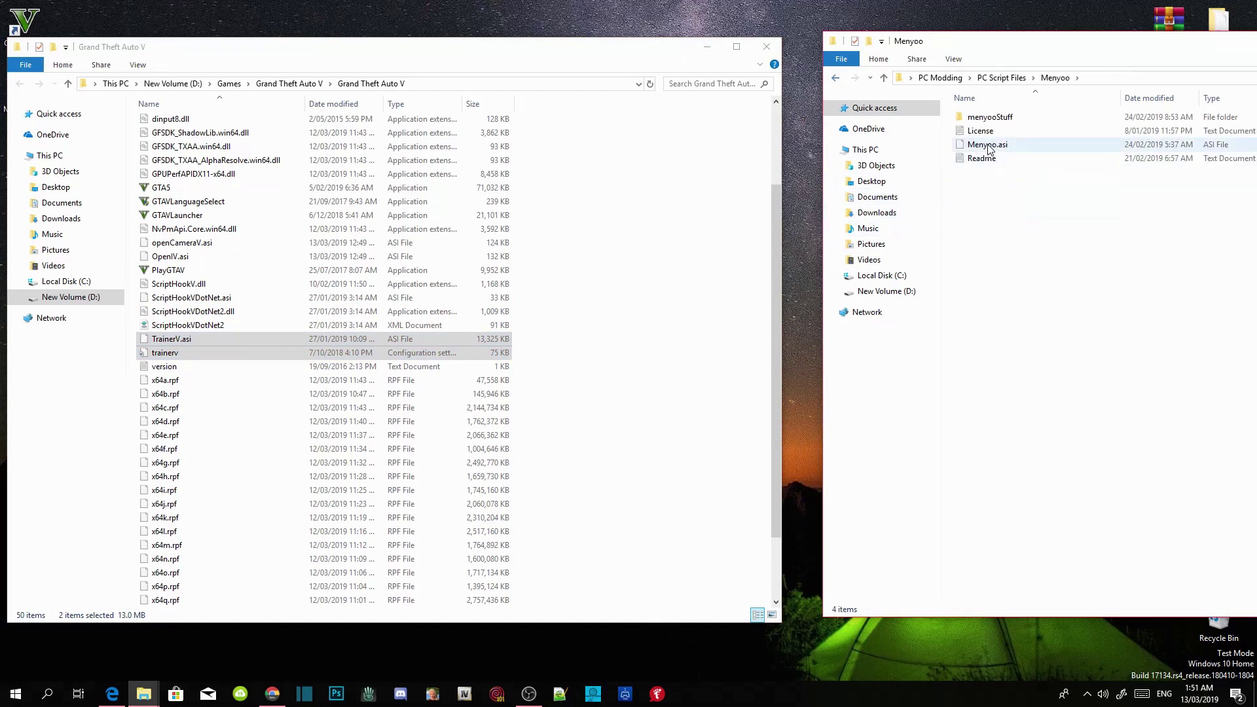
left_click(993, 117)
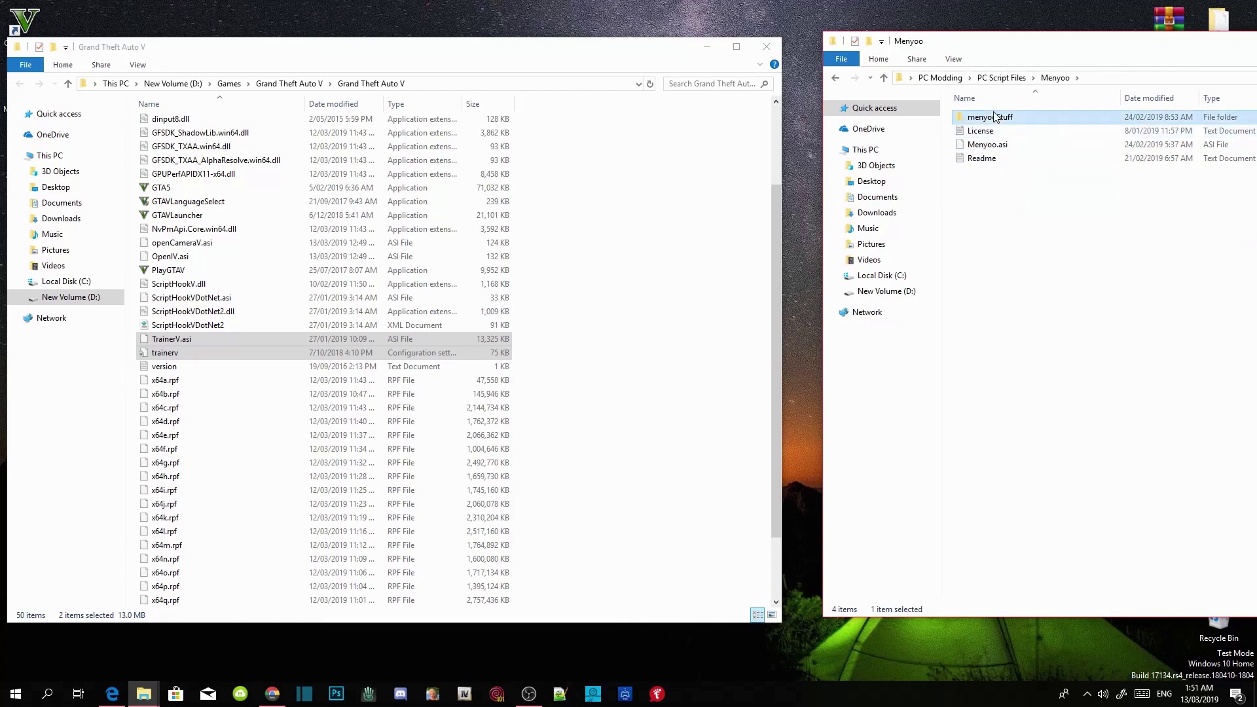
left_click(997, 147, "ctrl")
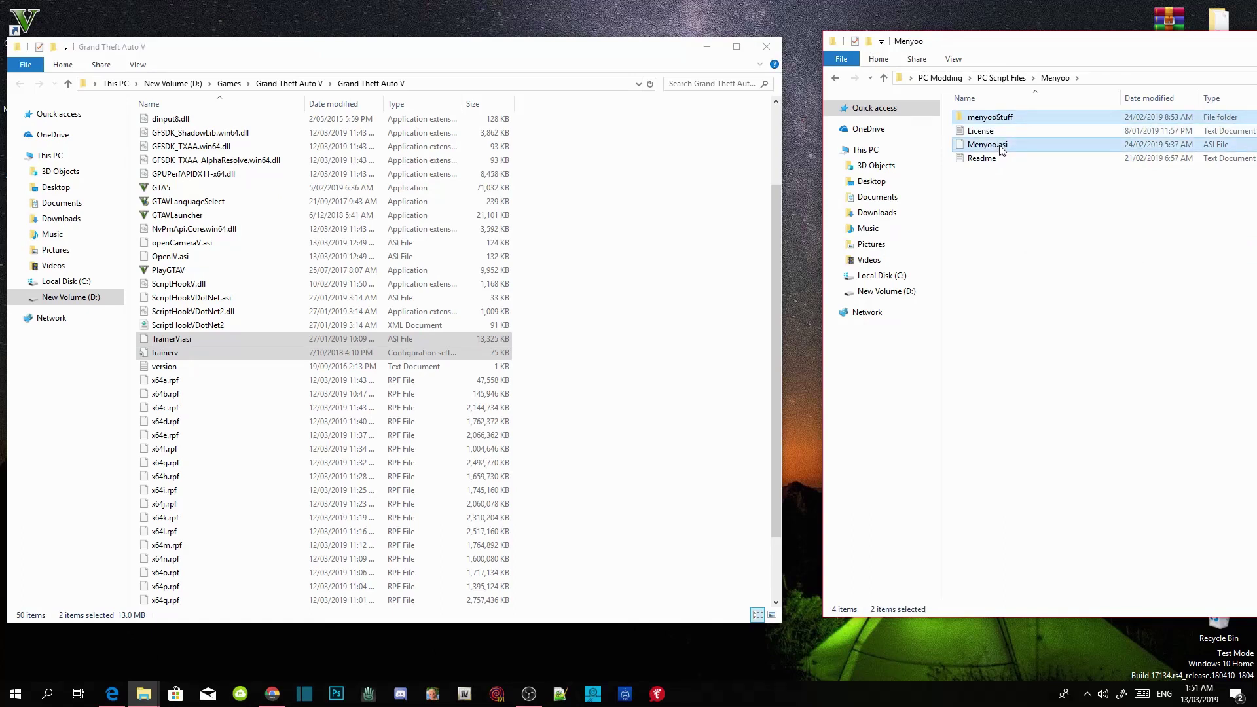
left_click_drag(1001, 149, 647, 465)
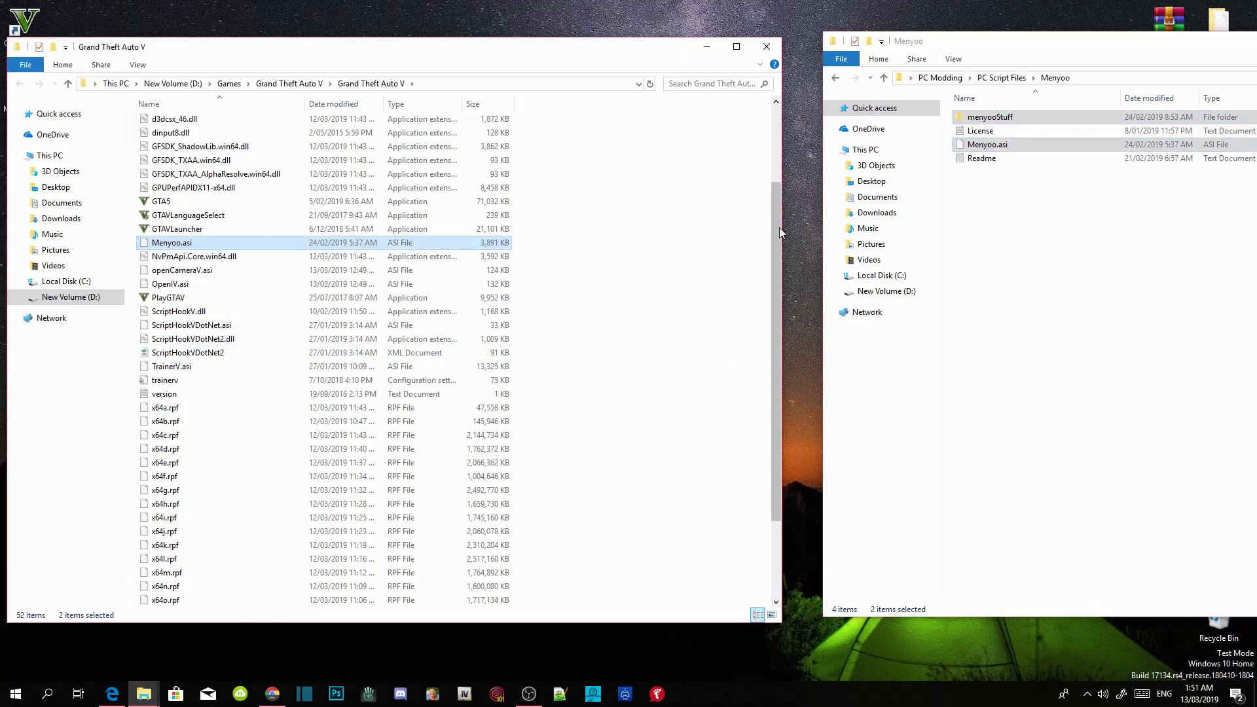
left_click(837, 77)
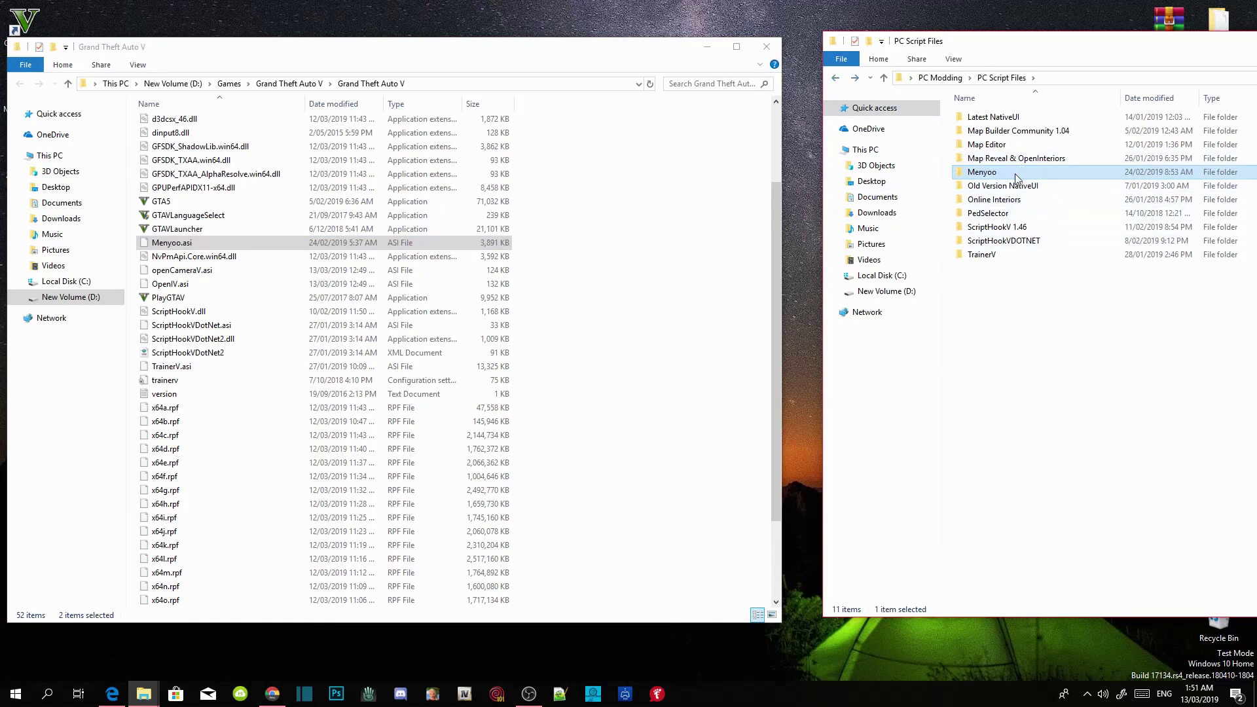
mouse_move(1019, 177)
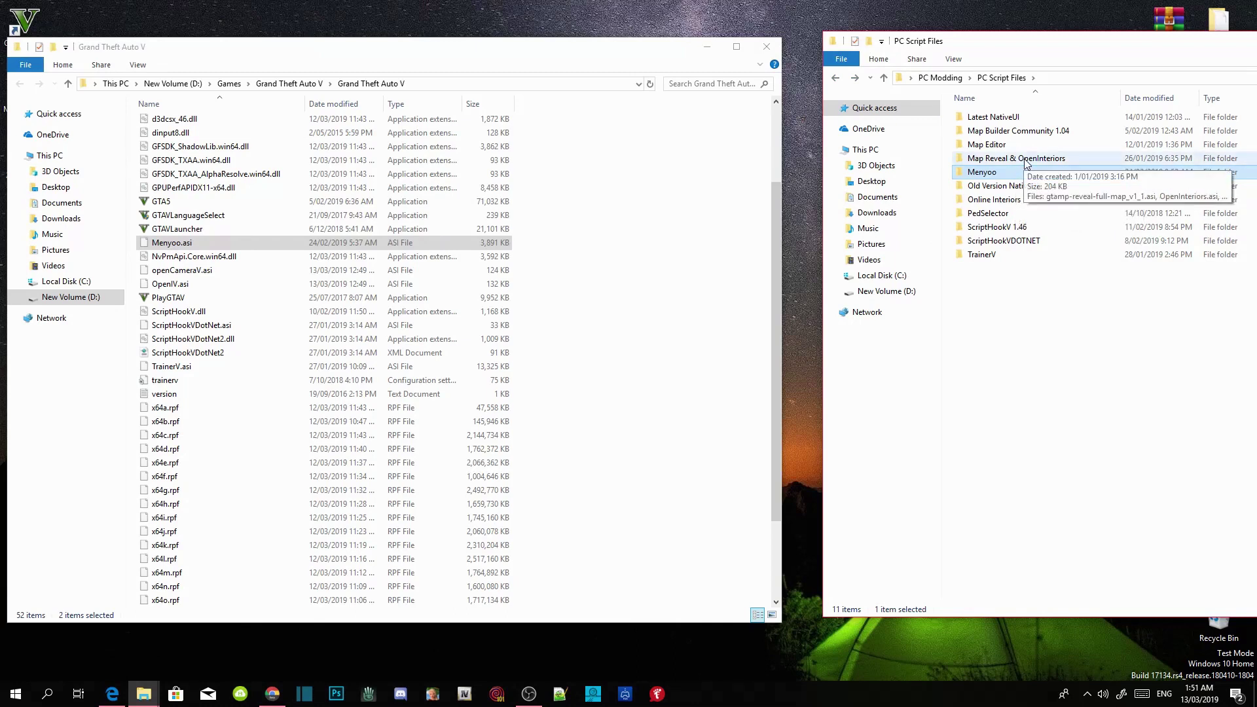
Copy gtamp-reveal-full-map_v1_1.asi, OpenInteriors.asi and OpenInteriors from Map Reveal & OpenInteriors into the game folder
left_click(1027, 164)
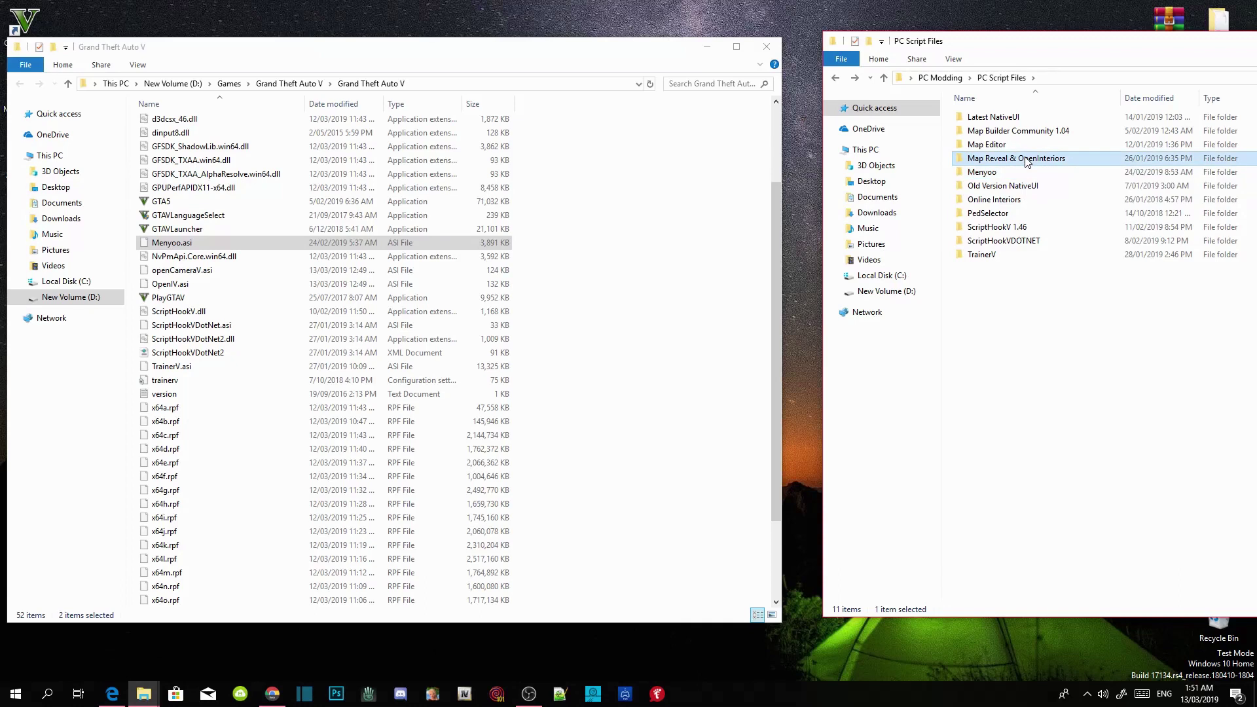
double_click(1027, 162)
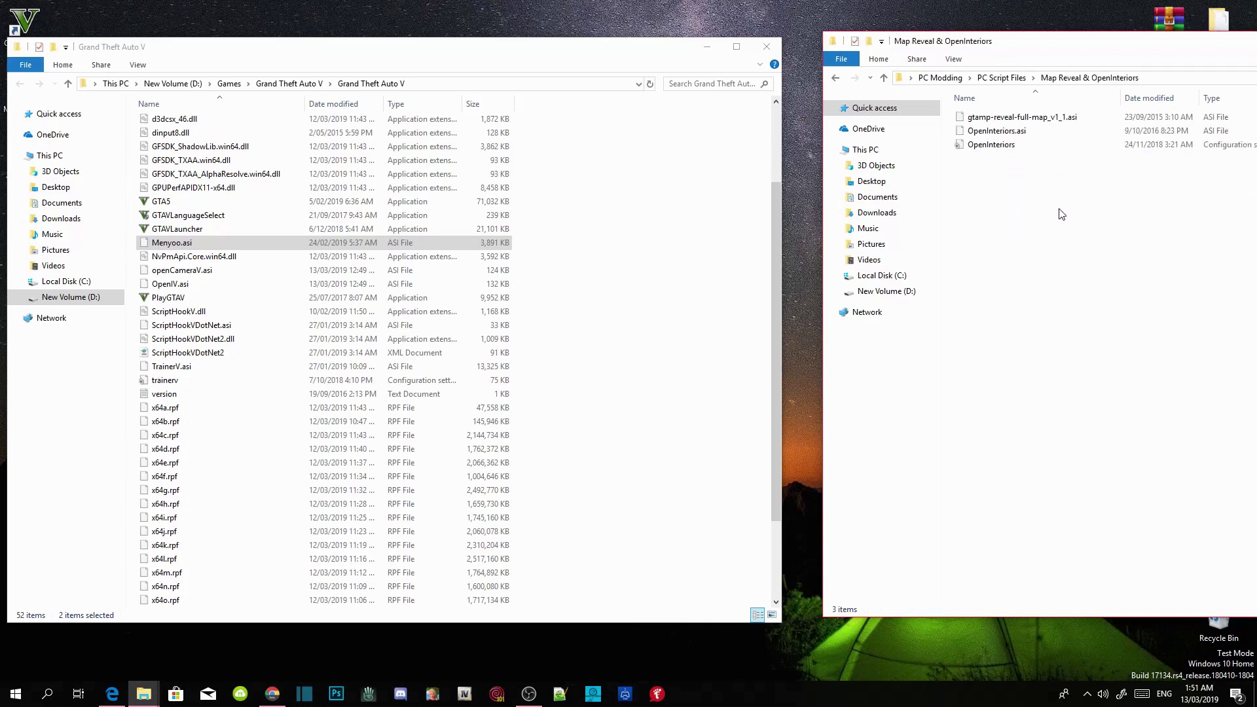
left_click_drag(1055, 214, 666, 521)
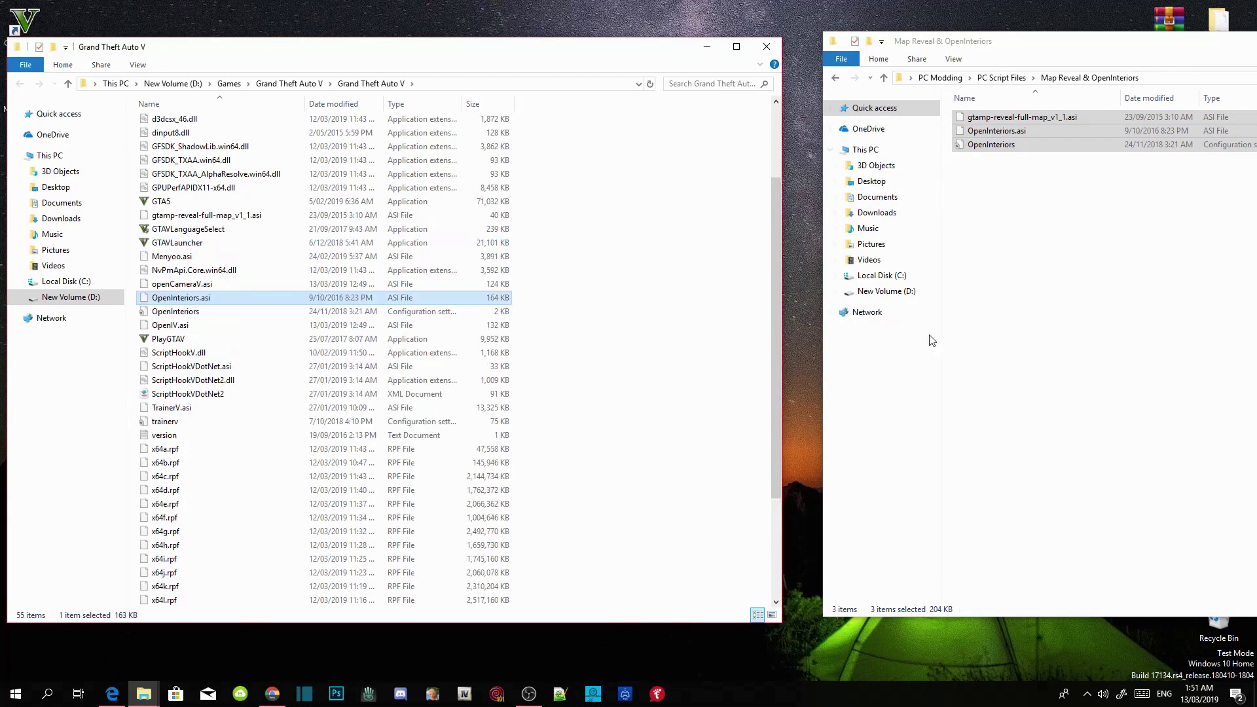
left_click(1063, 210)
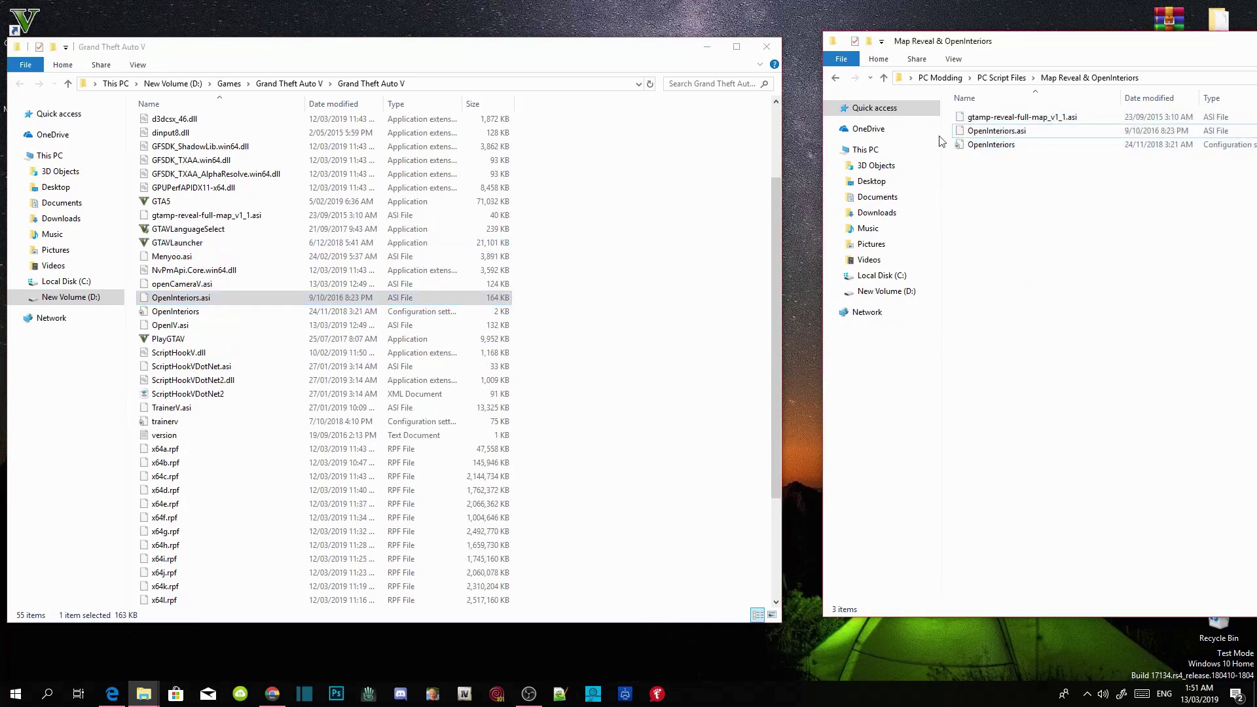
left_click(836, 77)
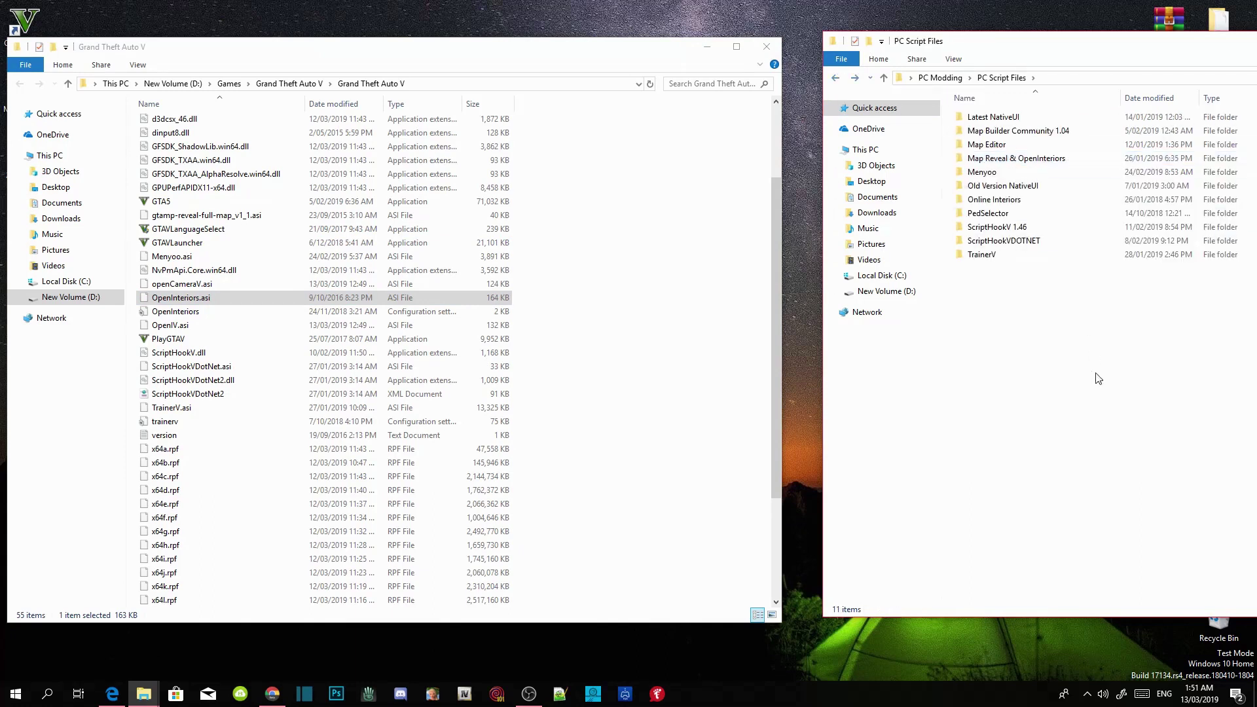
Refresh the Grand Theft Auto V folder, add a new folder named 'scripts', and open it
right_click(641, 191)
left_click(677, 244)
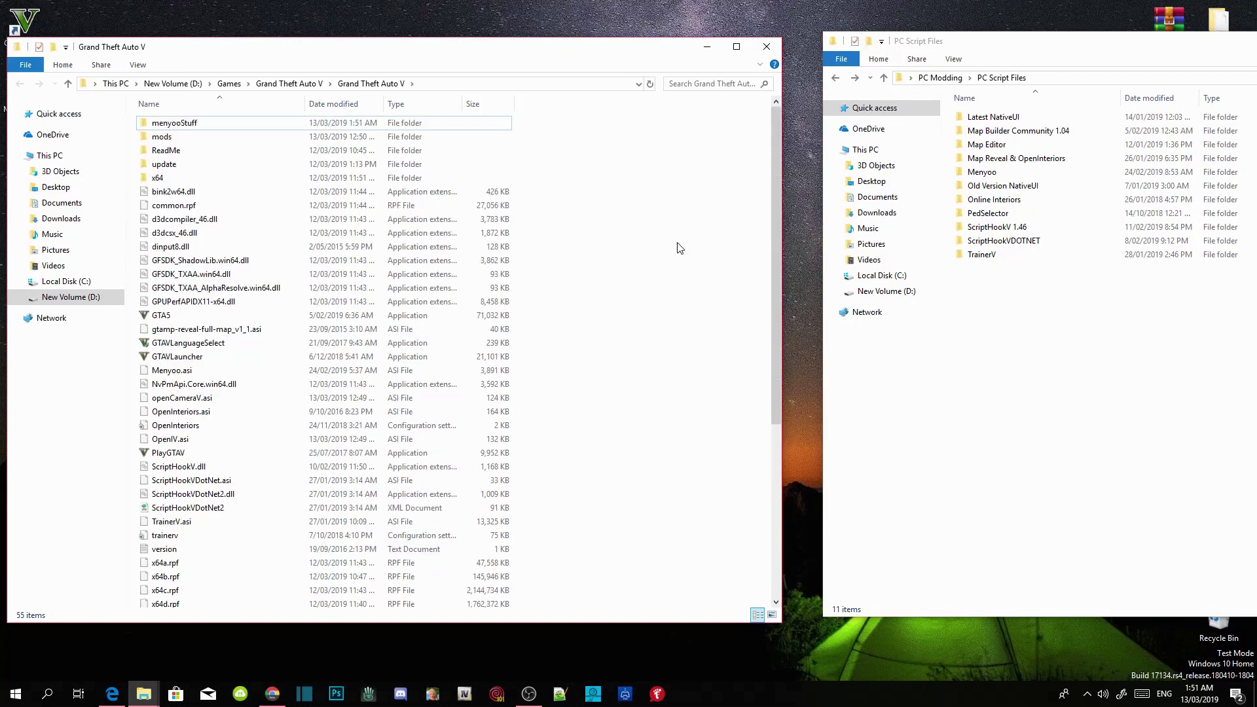
right_click(674, 241)
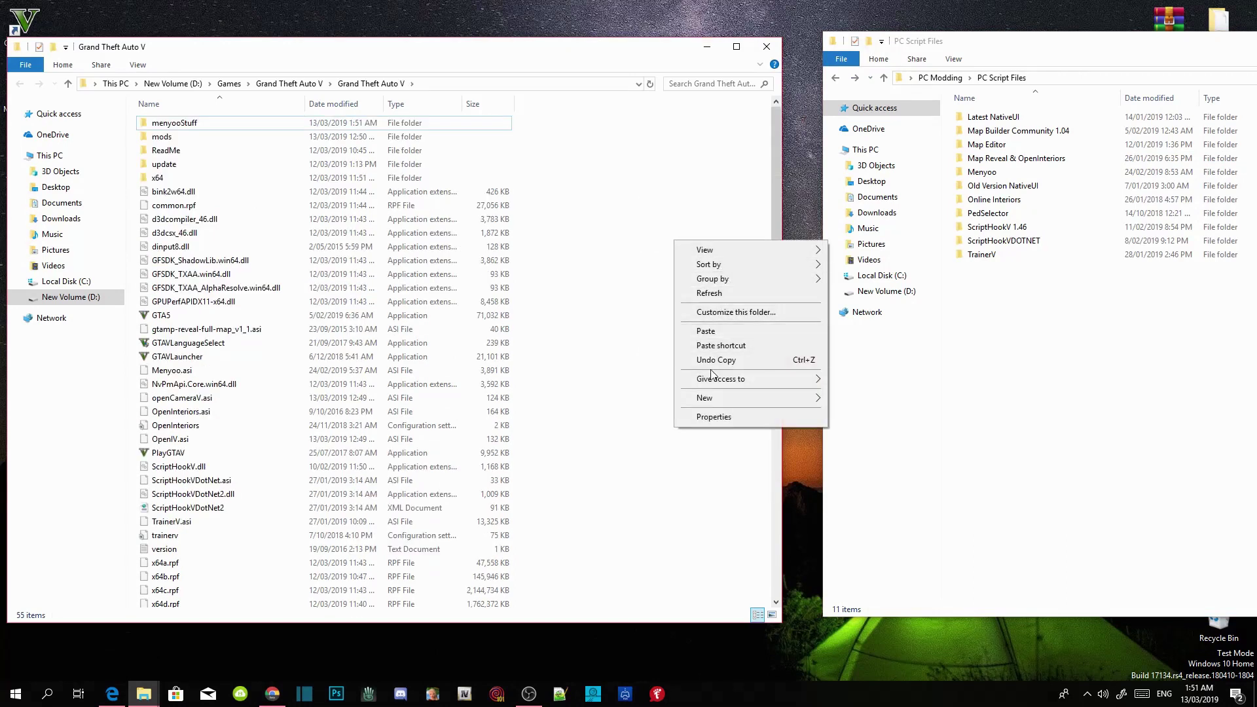
mouse_move(705, 402)
left_click(838, 401)
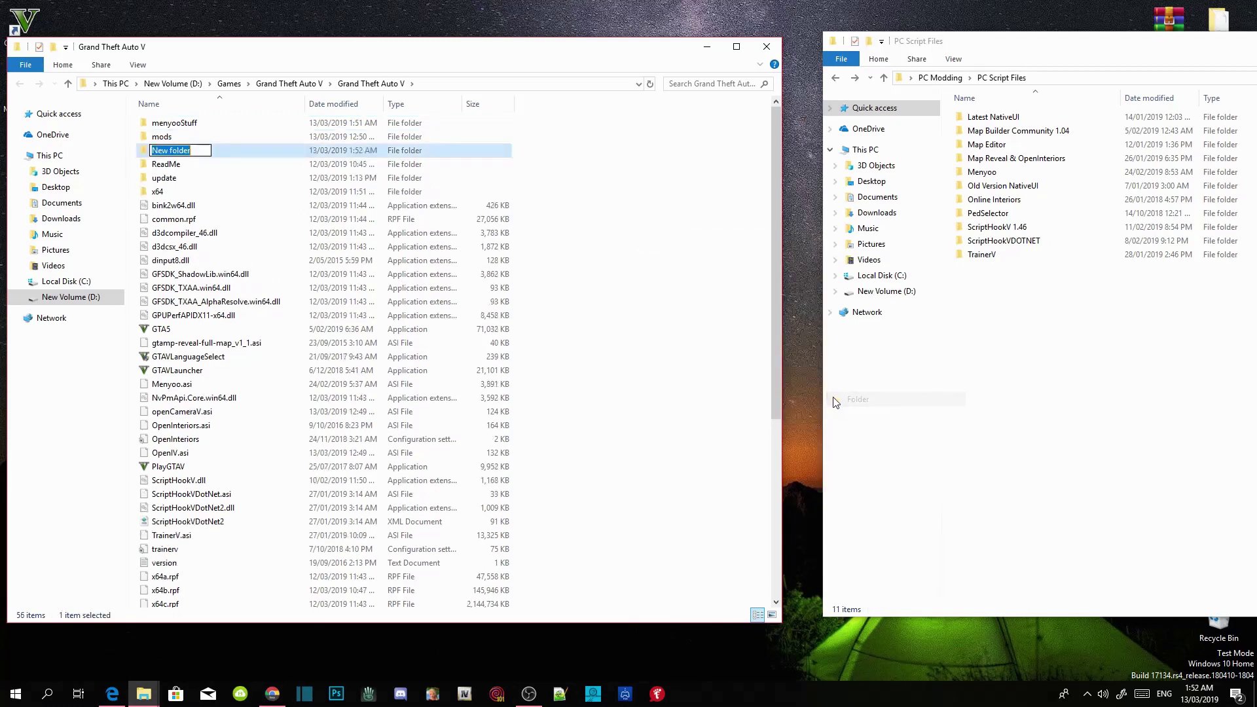
type("scripts")
key("Return")
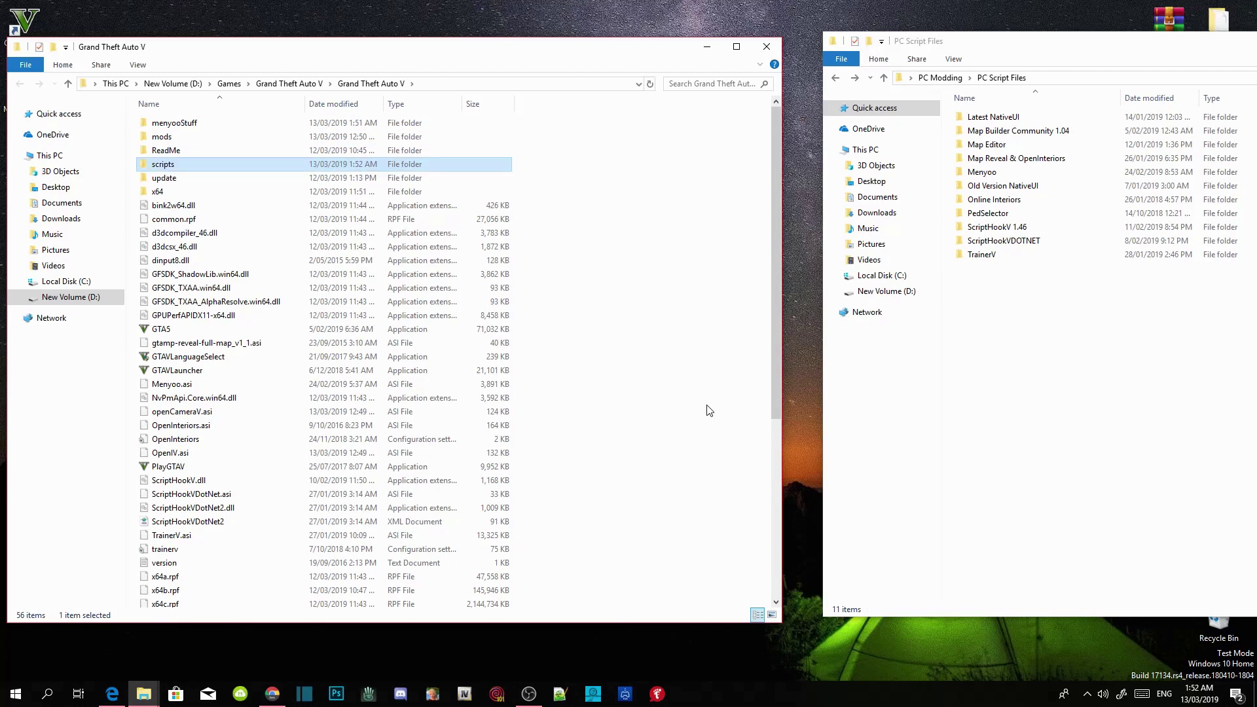
key("Return")
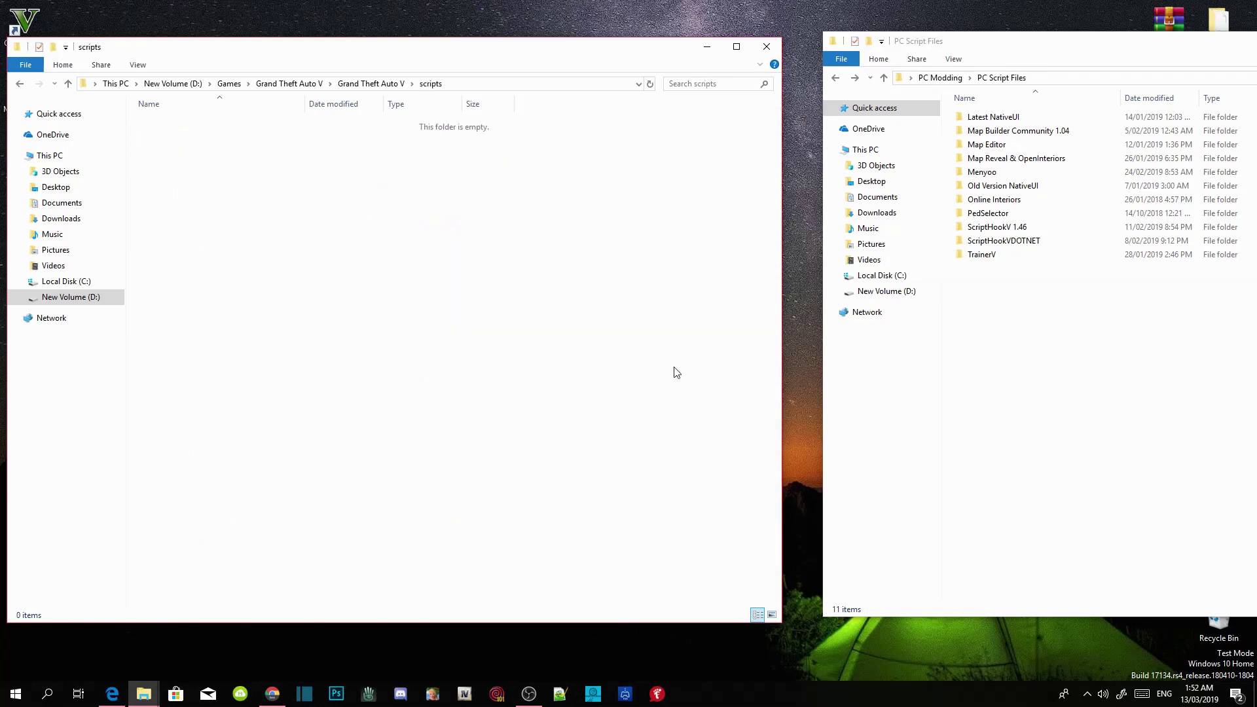
Copy NativeUI.dll from Latest NativeUI into the scripts folder and close that window
double_click(1012, 118)
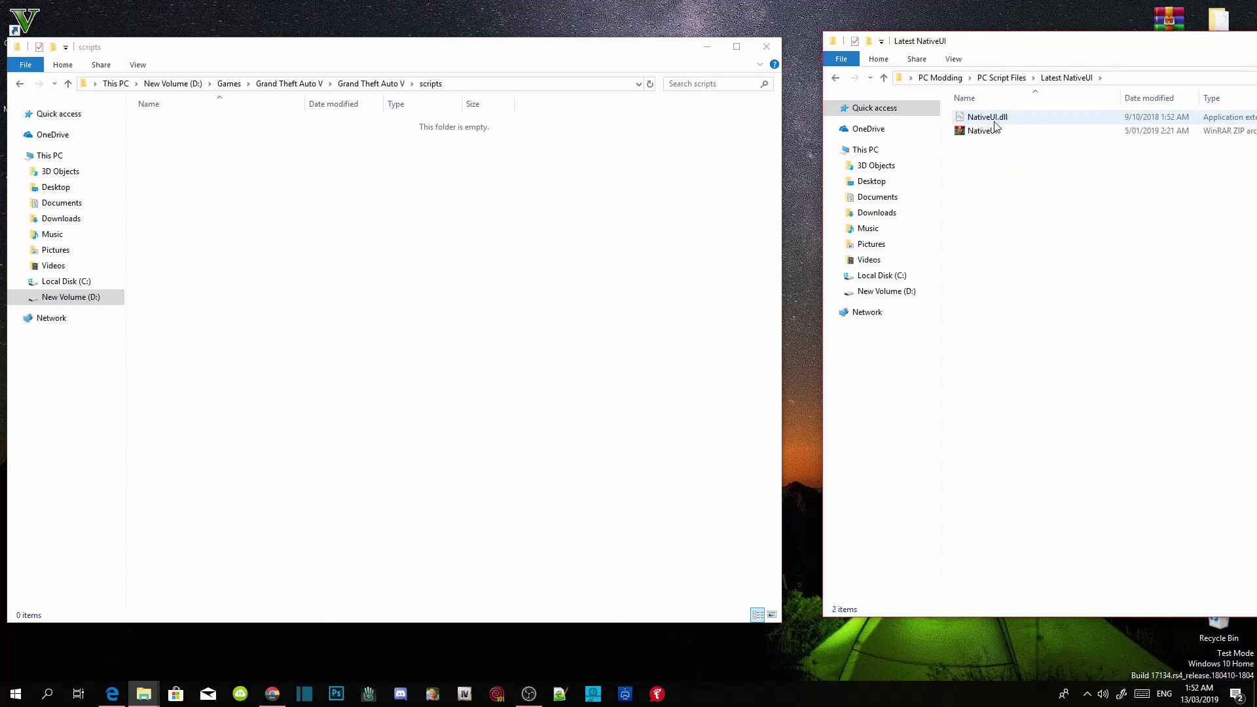
left_click_drag(990, 119, 447, 208)
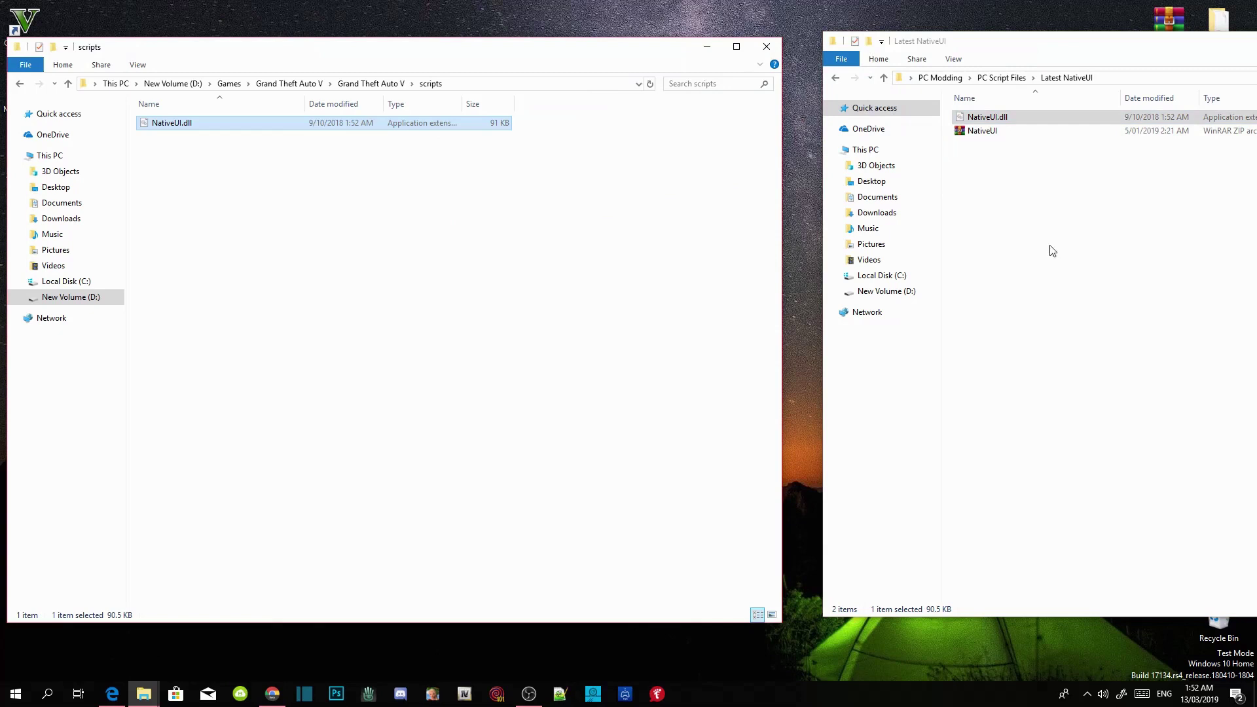
left_click_drag(1148, 46, 657, 64)
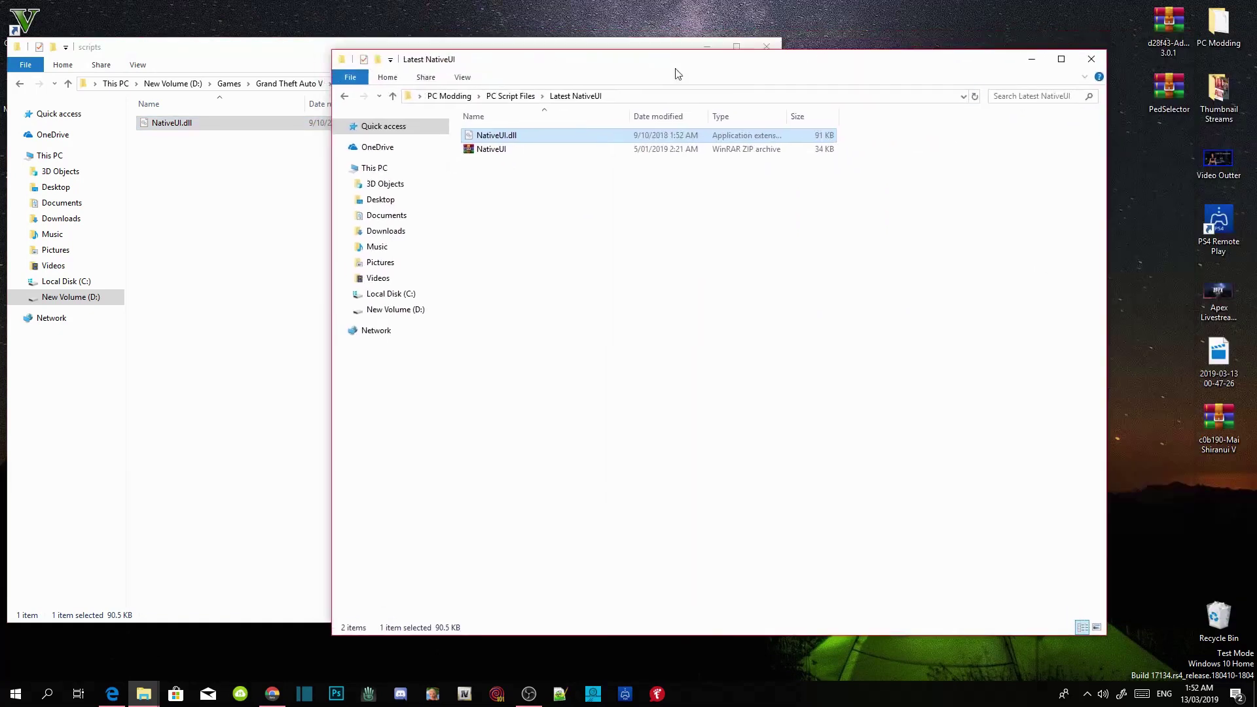
left_click(1090, 62)
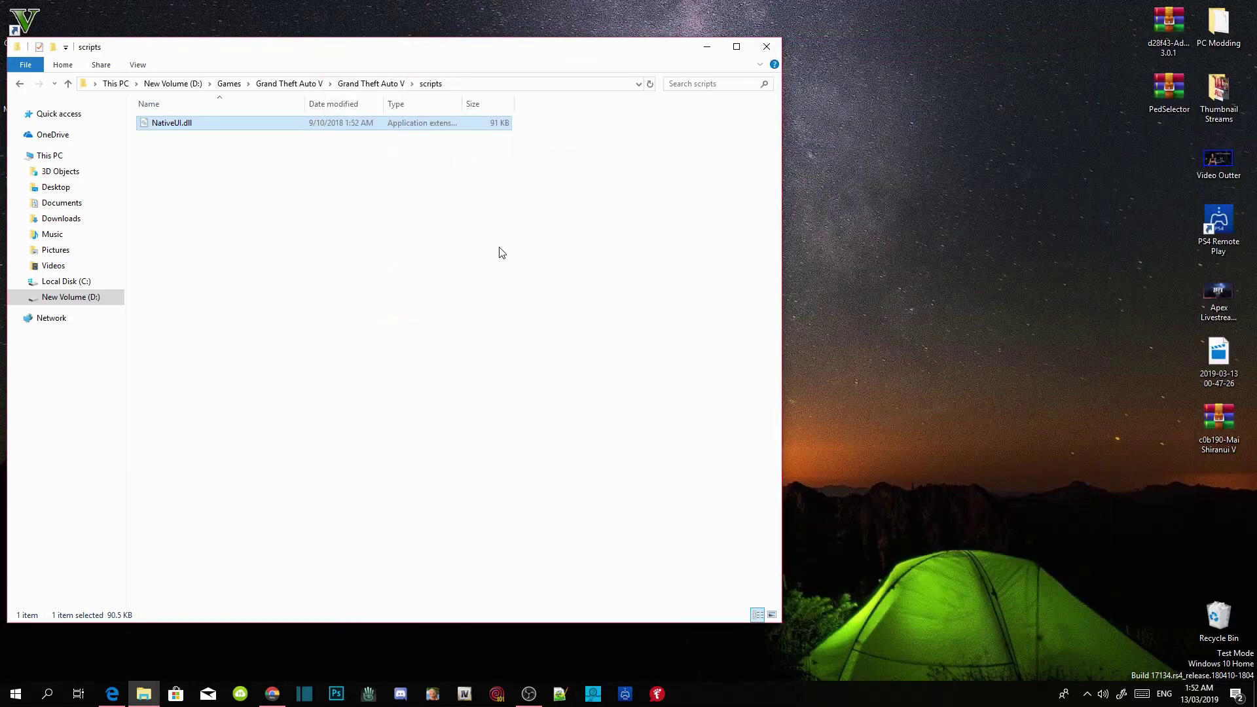
left_click(510, 224)
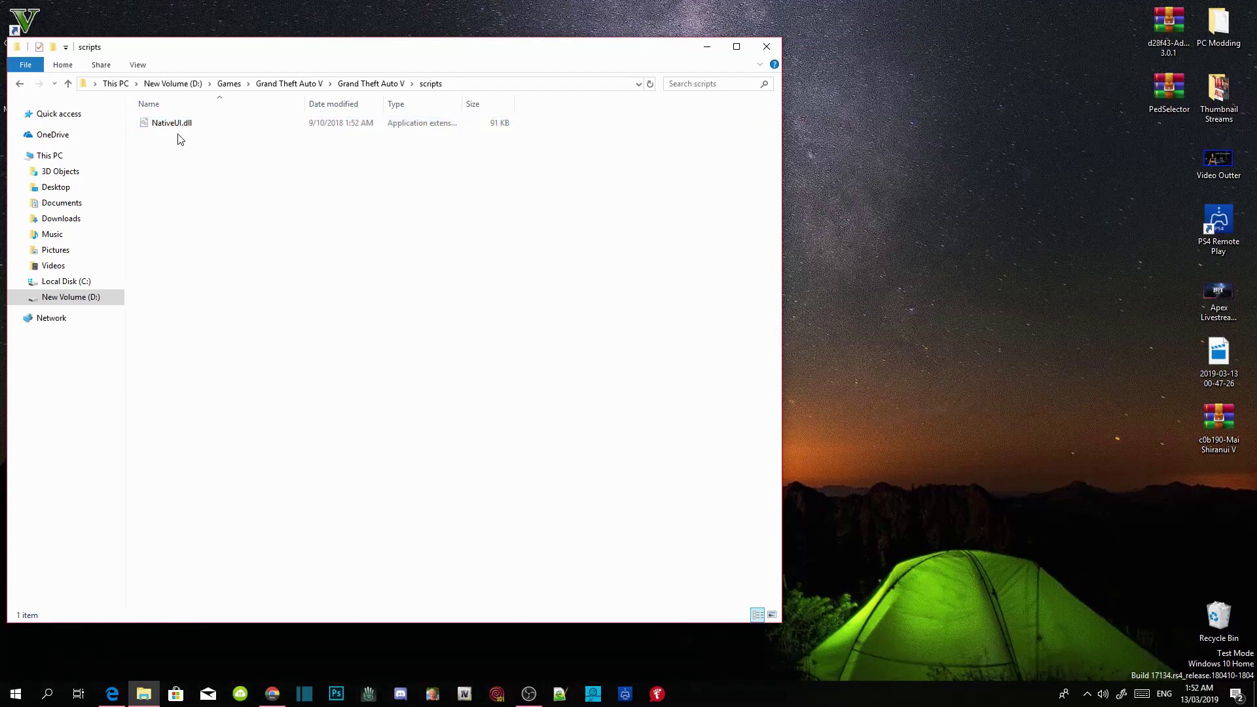
Check NativeUI.dll's Properties details to confirm version 1.8.0.0
mouse_move(177, 126)
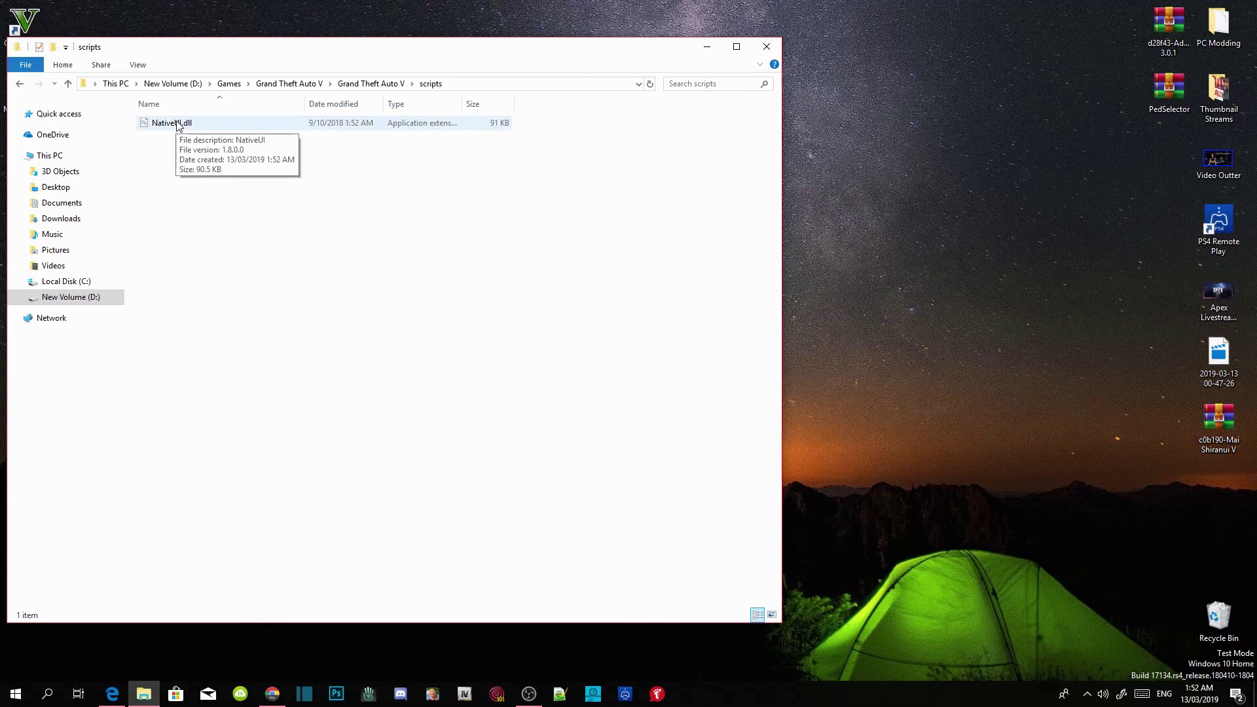
right_click(178, 124)
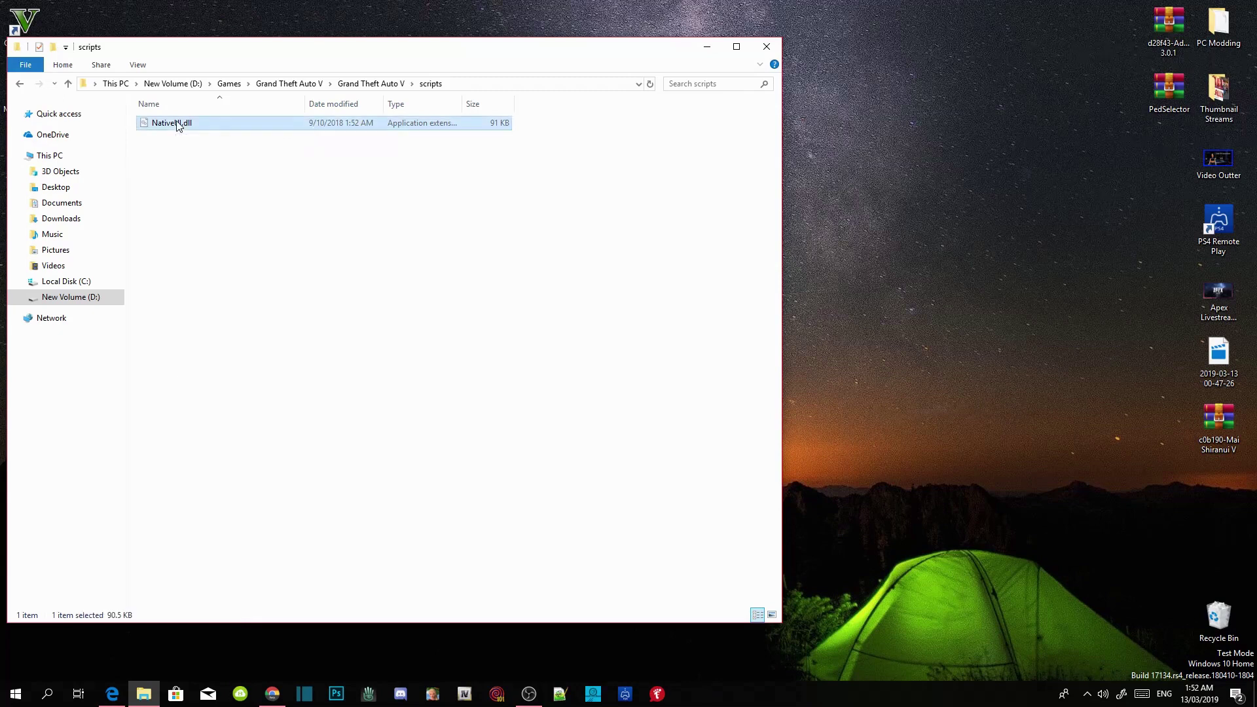
left_click(202, 365)
left_click(237, 131)
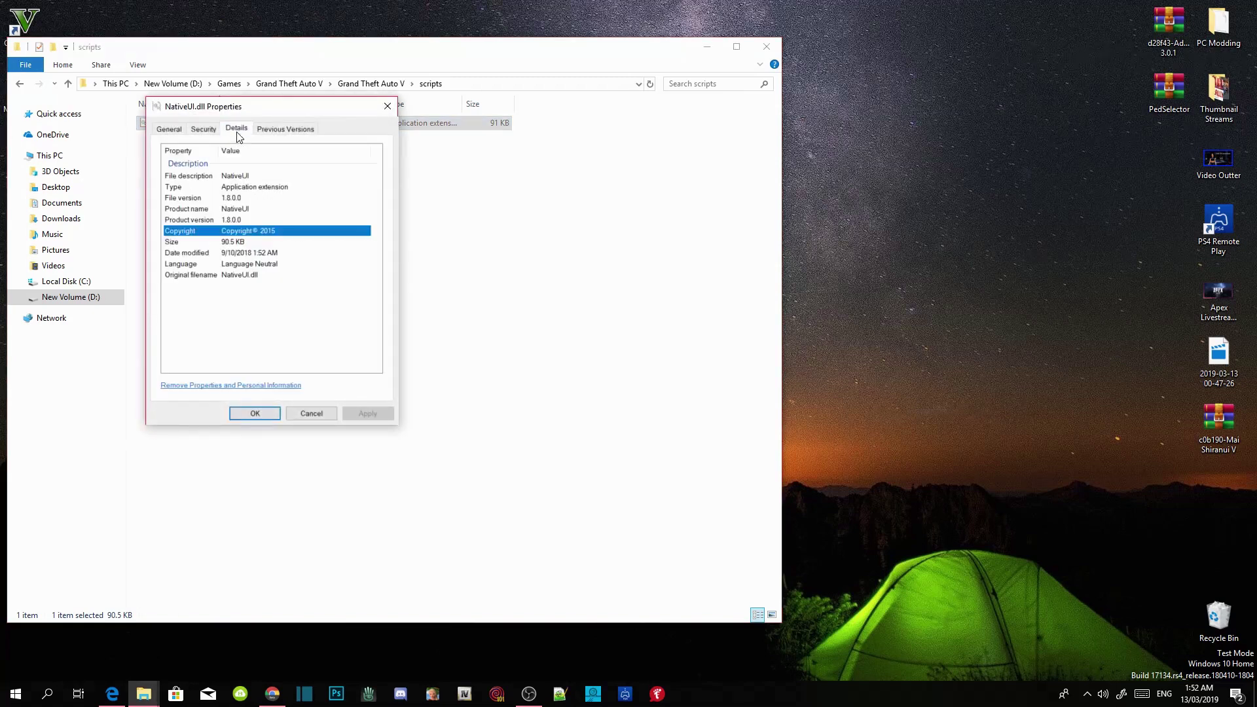
left_click(238, 196)
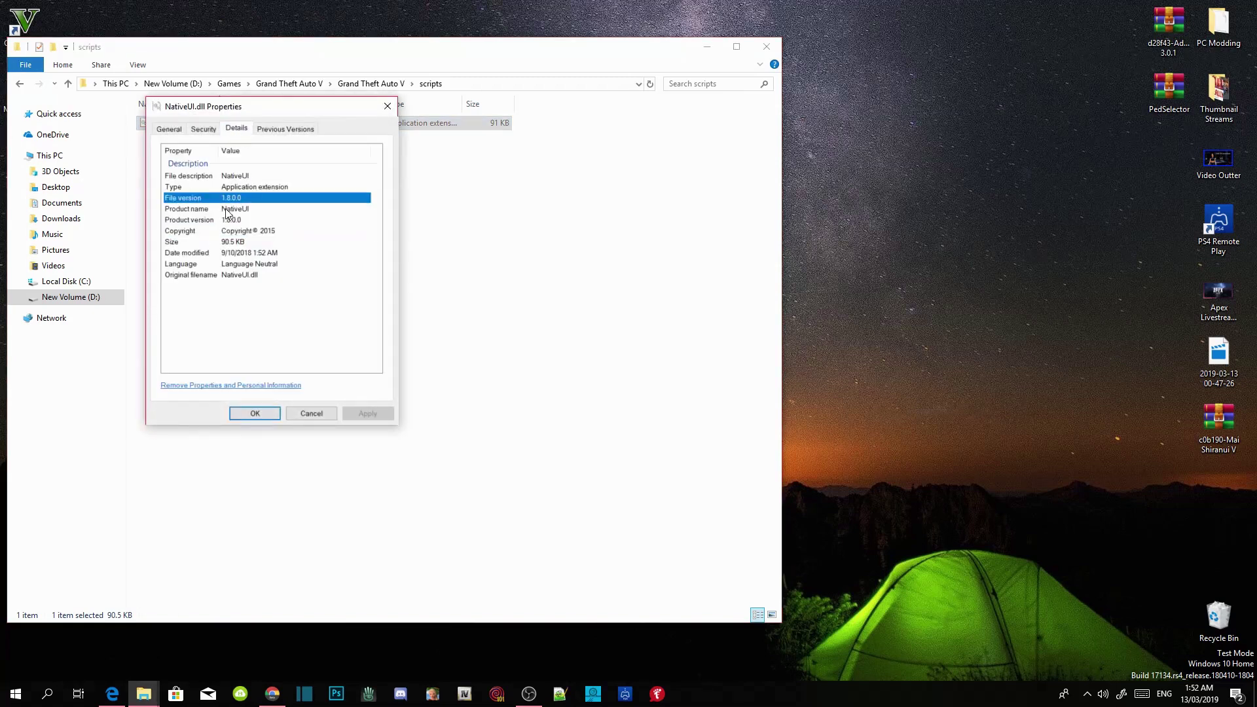
left_click(387, 106)
left_click(548, 183)
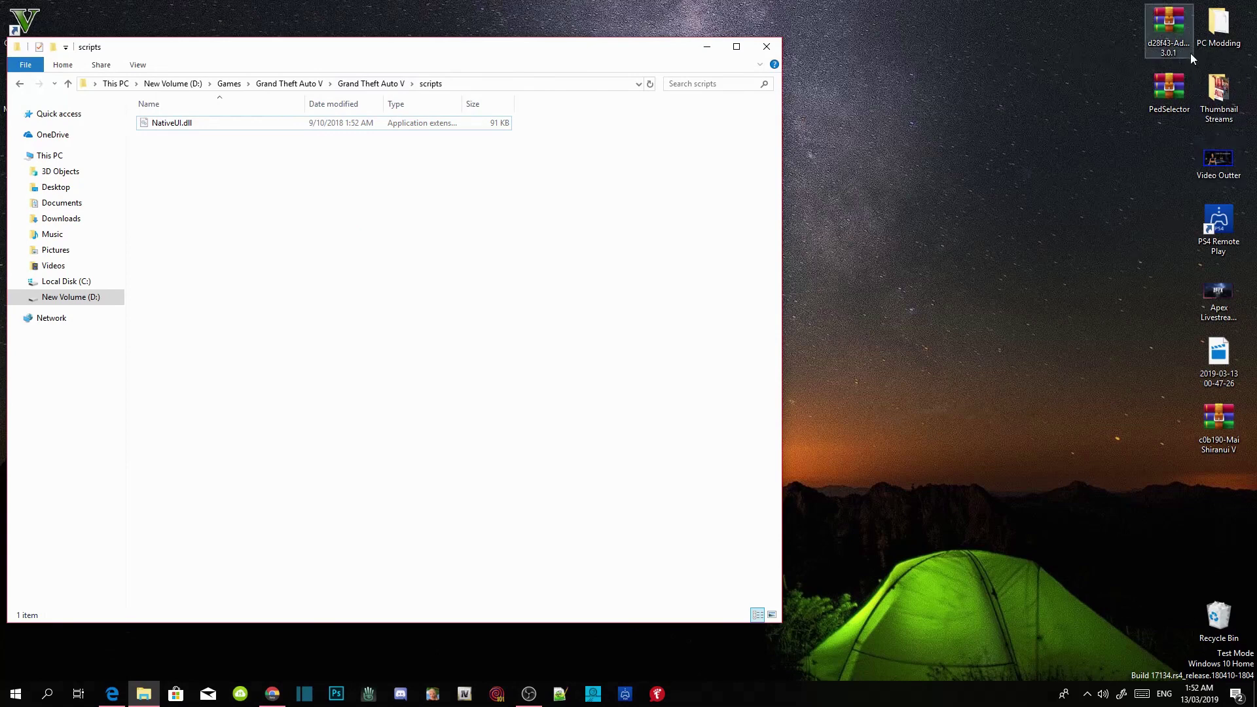
Open the AddonPeds 3.0.1 and PedSelector archives in WinRAR beside the scripts folder
left_click(1172, 33)
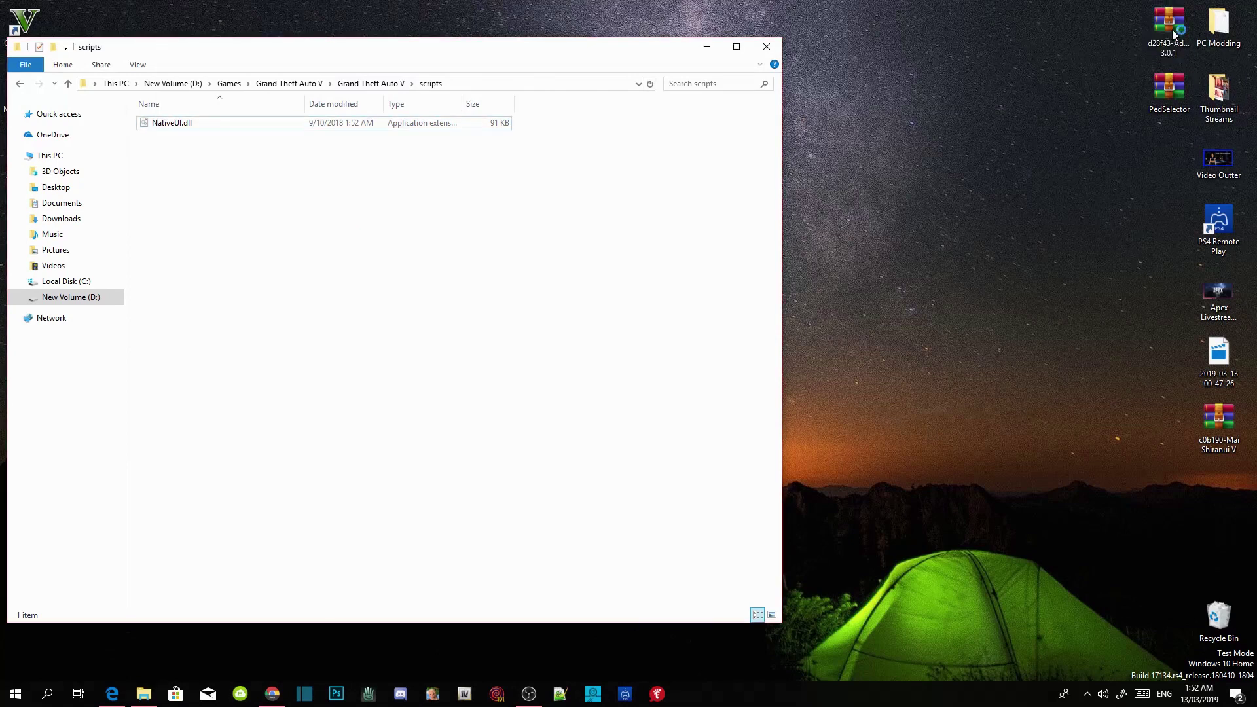
double_click(1172, 29)
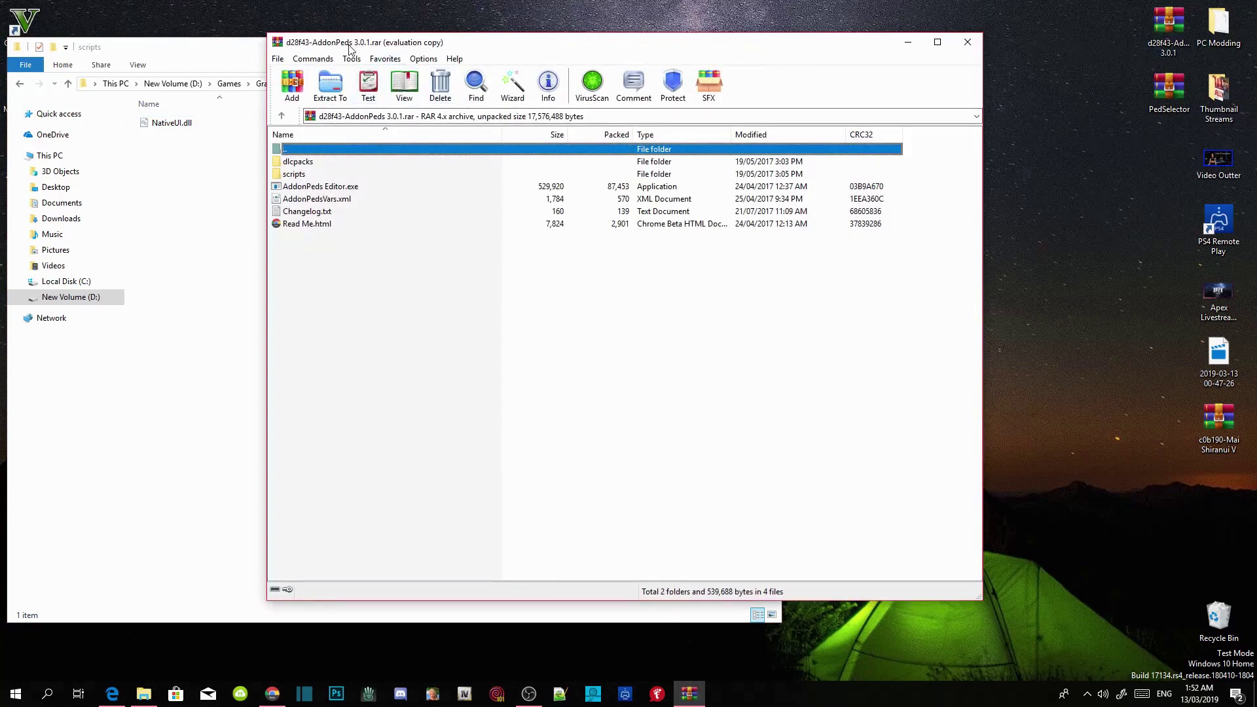
left_click_drag(349, 46, 894, 58)
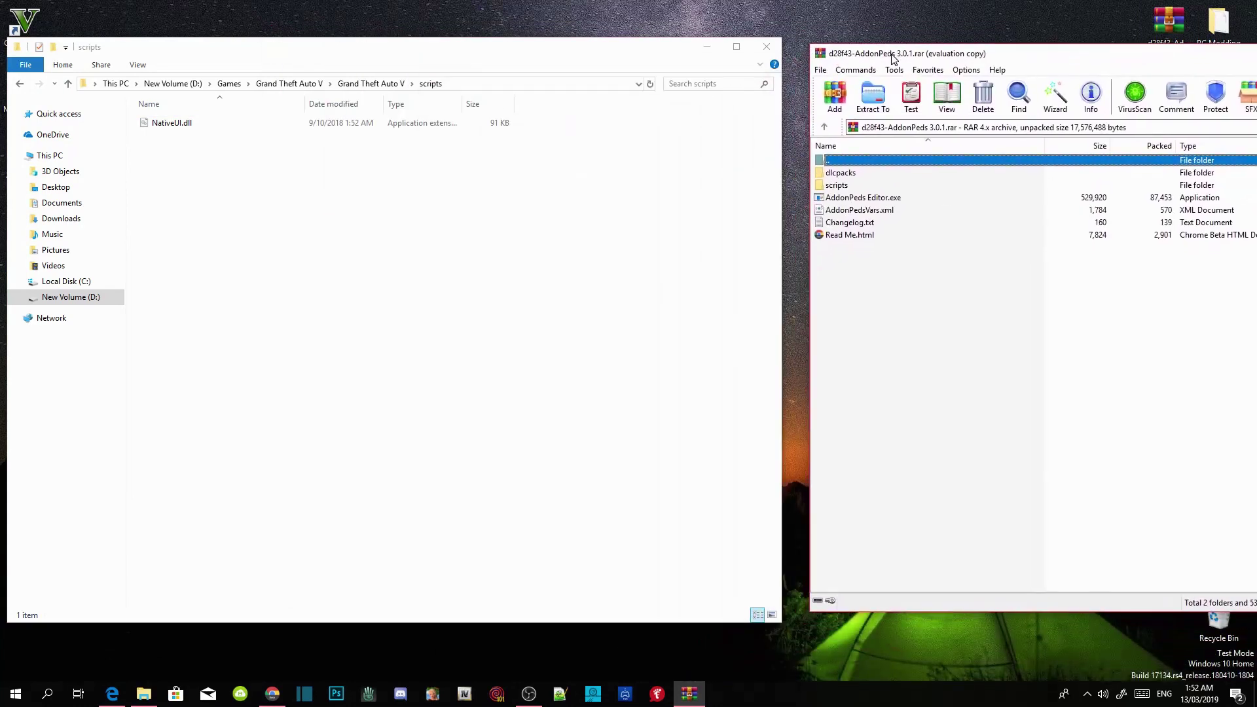
left_click_drag(1076, 61, 1062, 368)
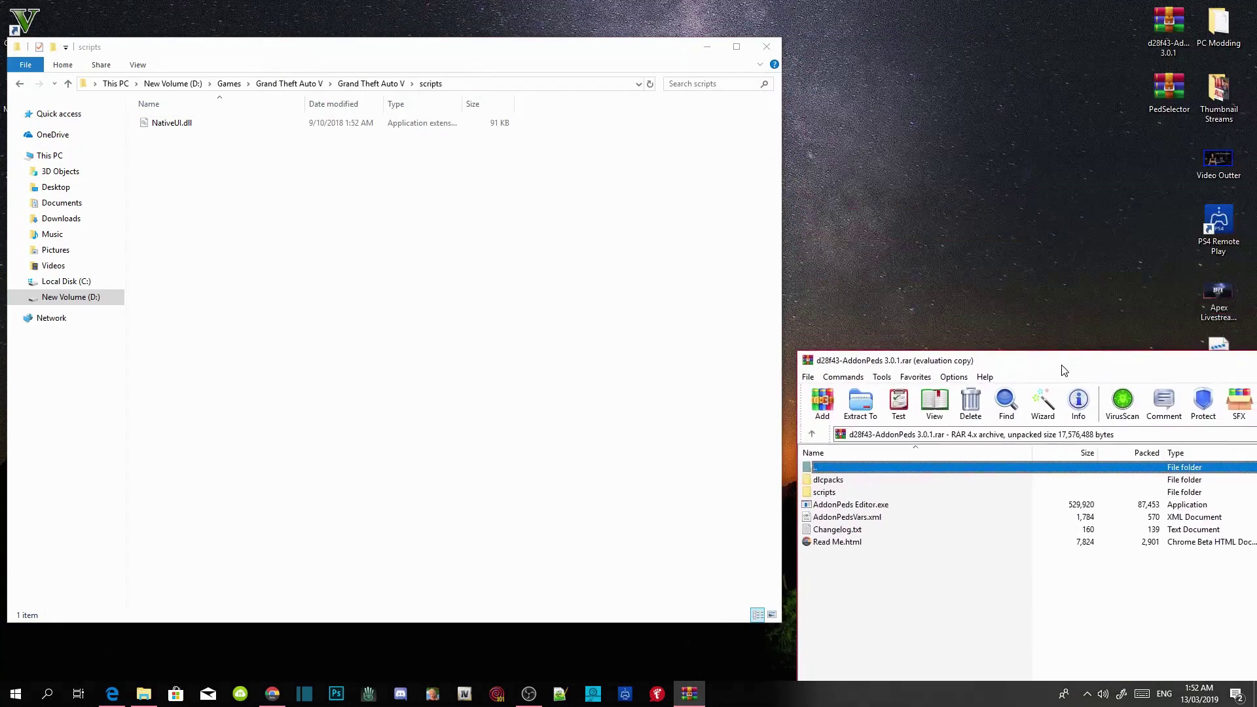
double_click(1172, 92)
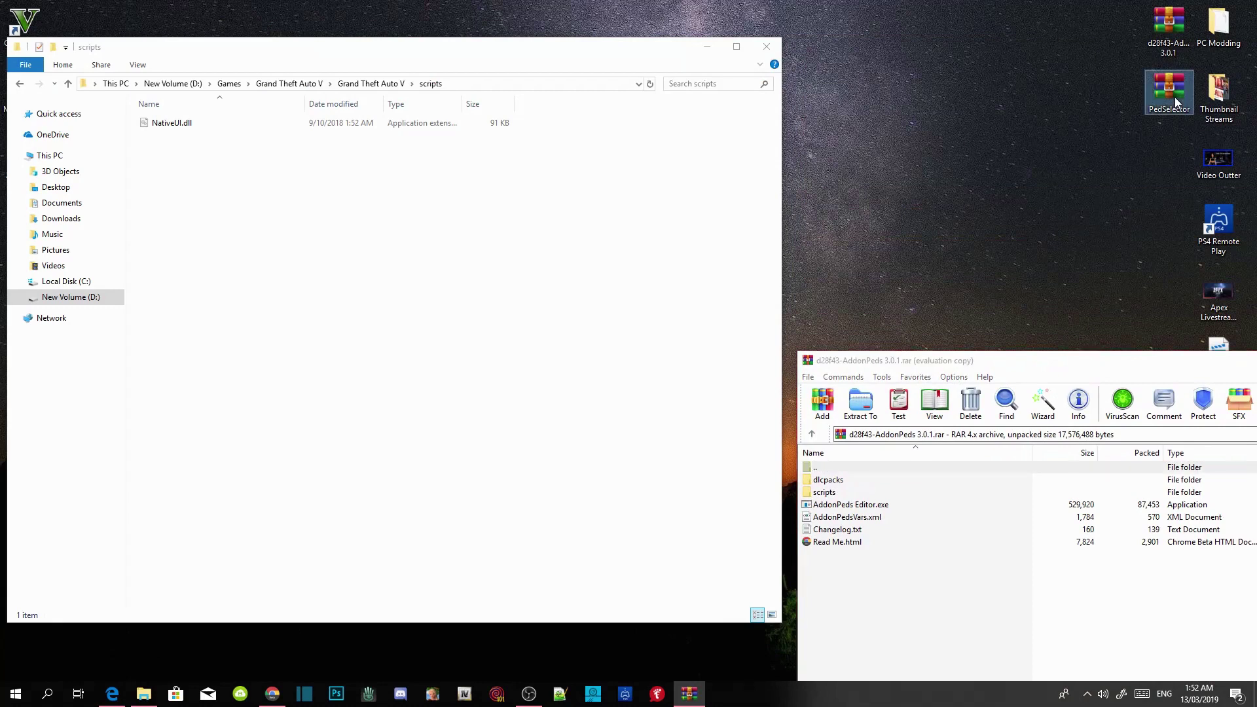
left_click_drag(359, 49, 919, 57)
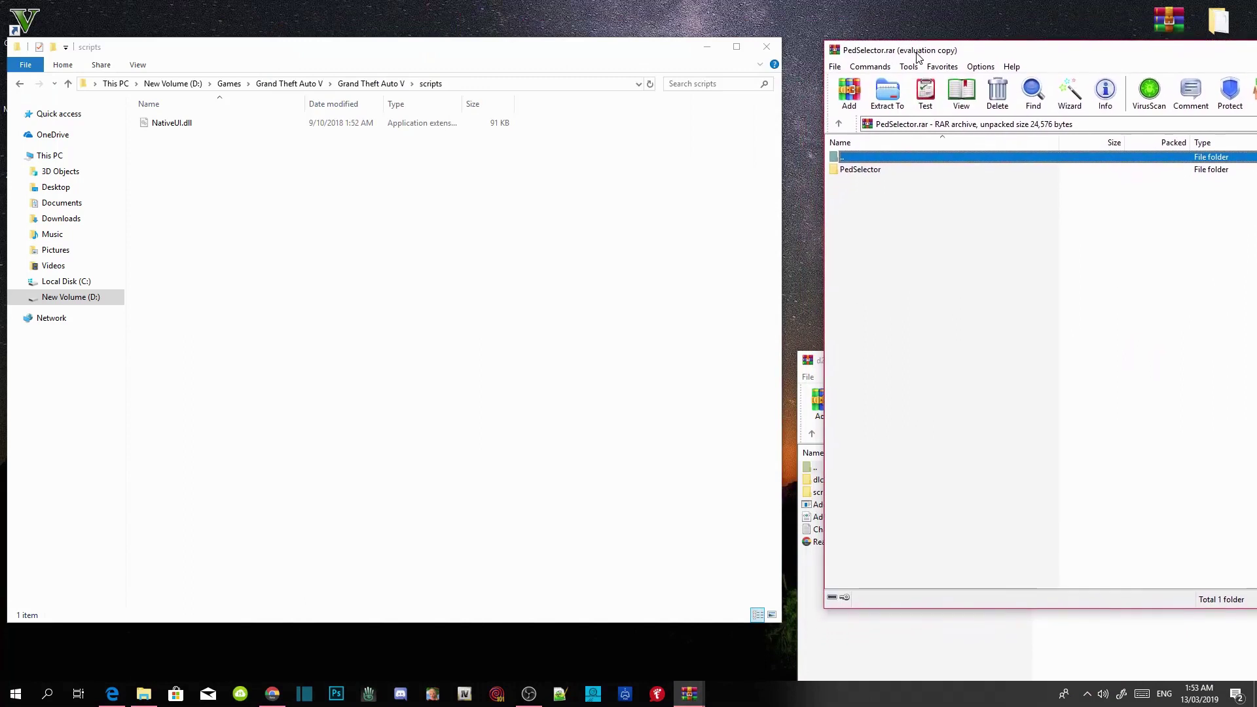
Copy PedSelector.dll from the archive's PedSelector folder into the game's scripts folder
left_click(875, 170)
double_click(875, 170)
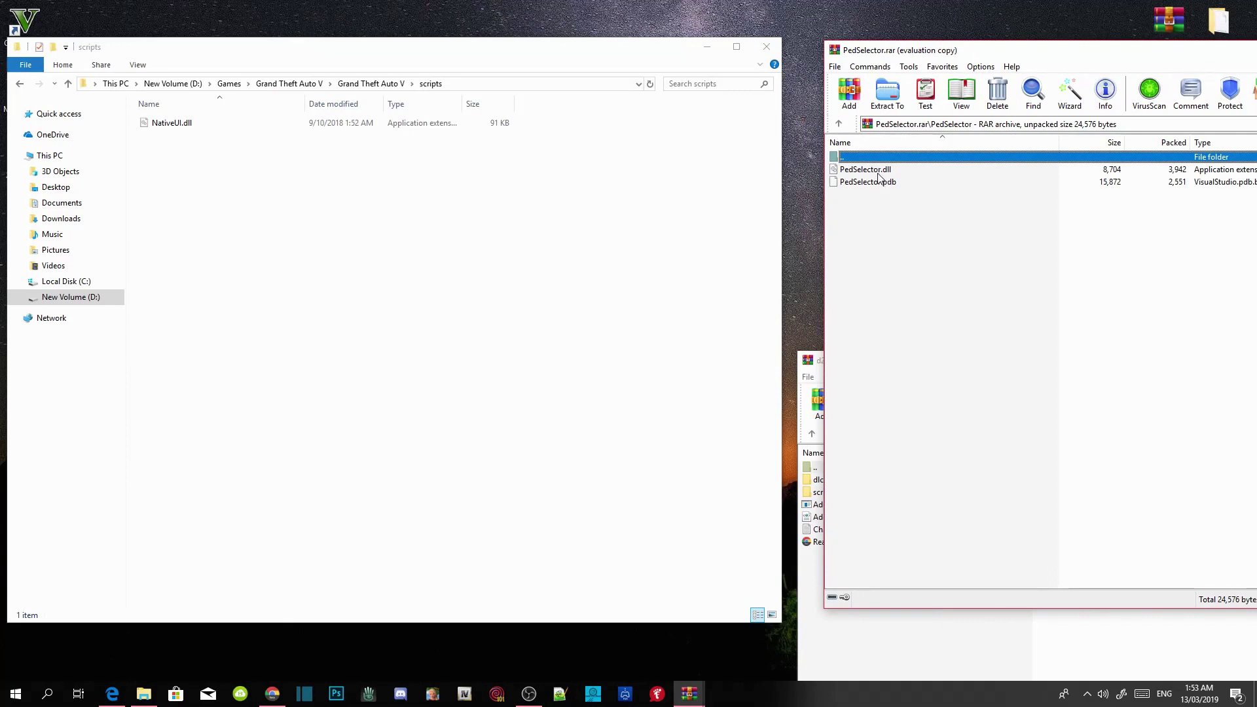
left_click(880, 171)
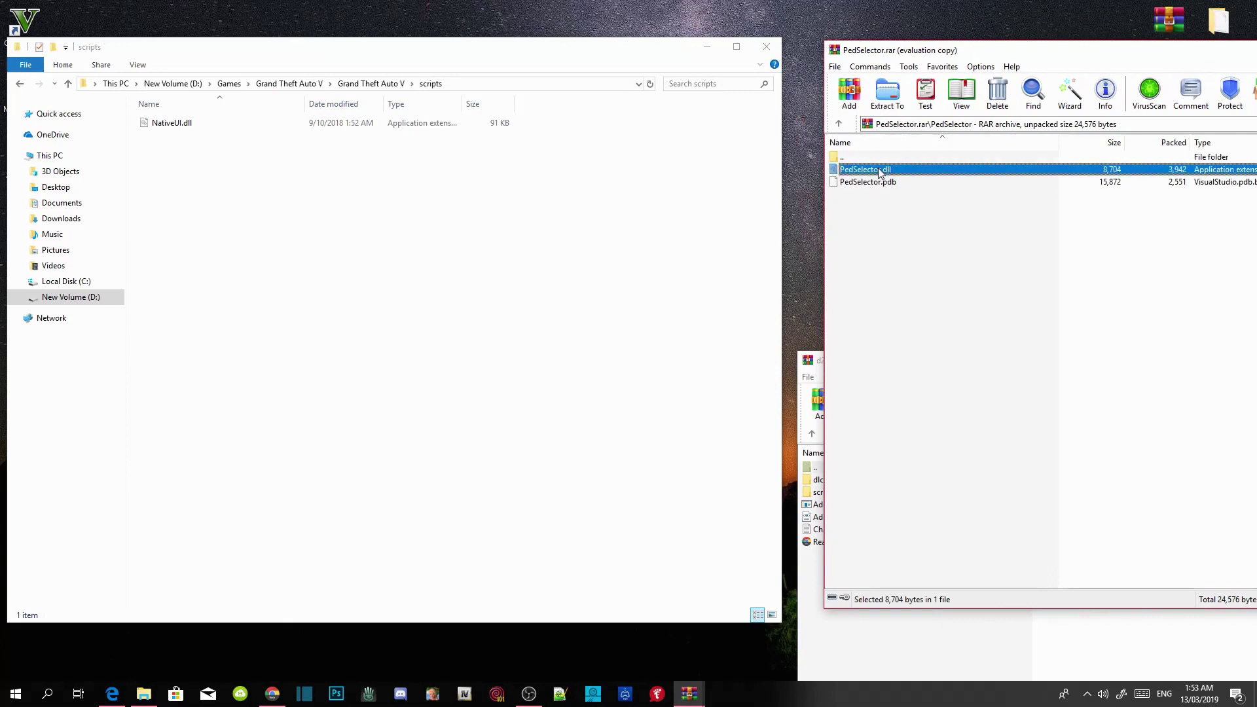
left_click_drag(879, 171, 268, 211)
left_click_drag(956, 56, 373, 101)
Close the PedSelector archive and move from Grand Theft Auto V into the mods folder
left_click(953, 98)
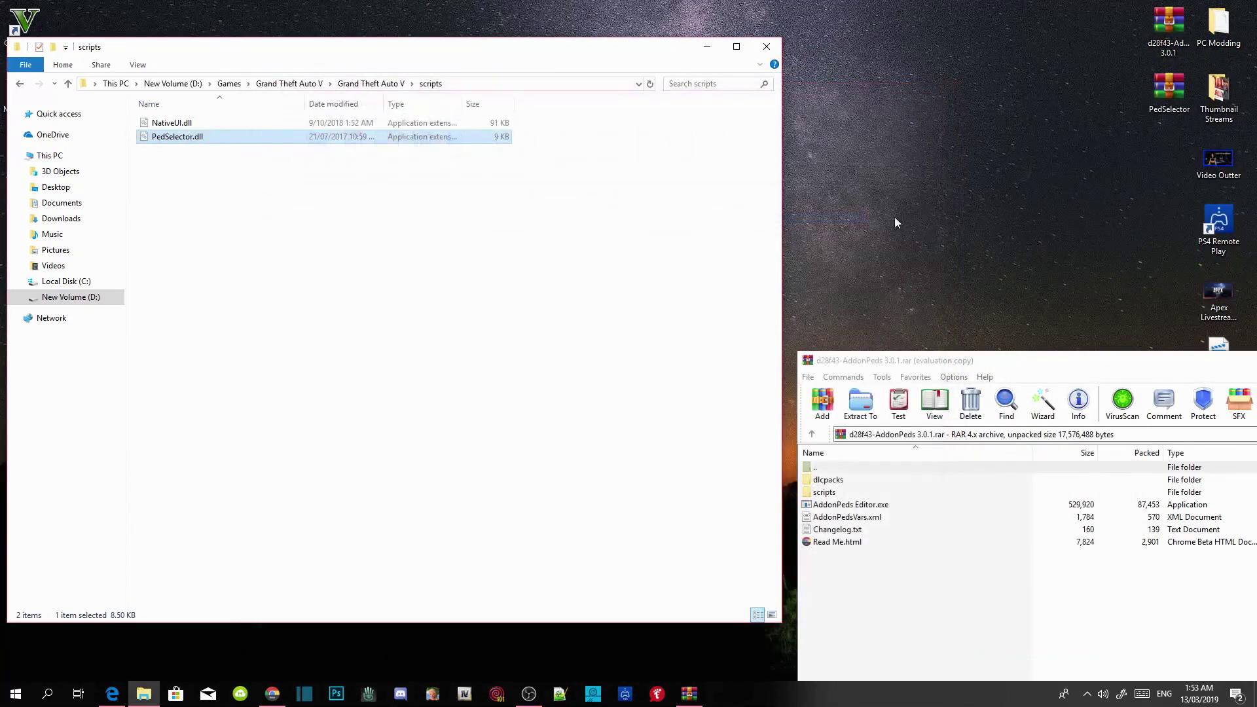
left_click(385, 83)
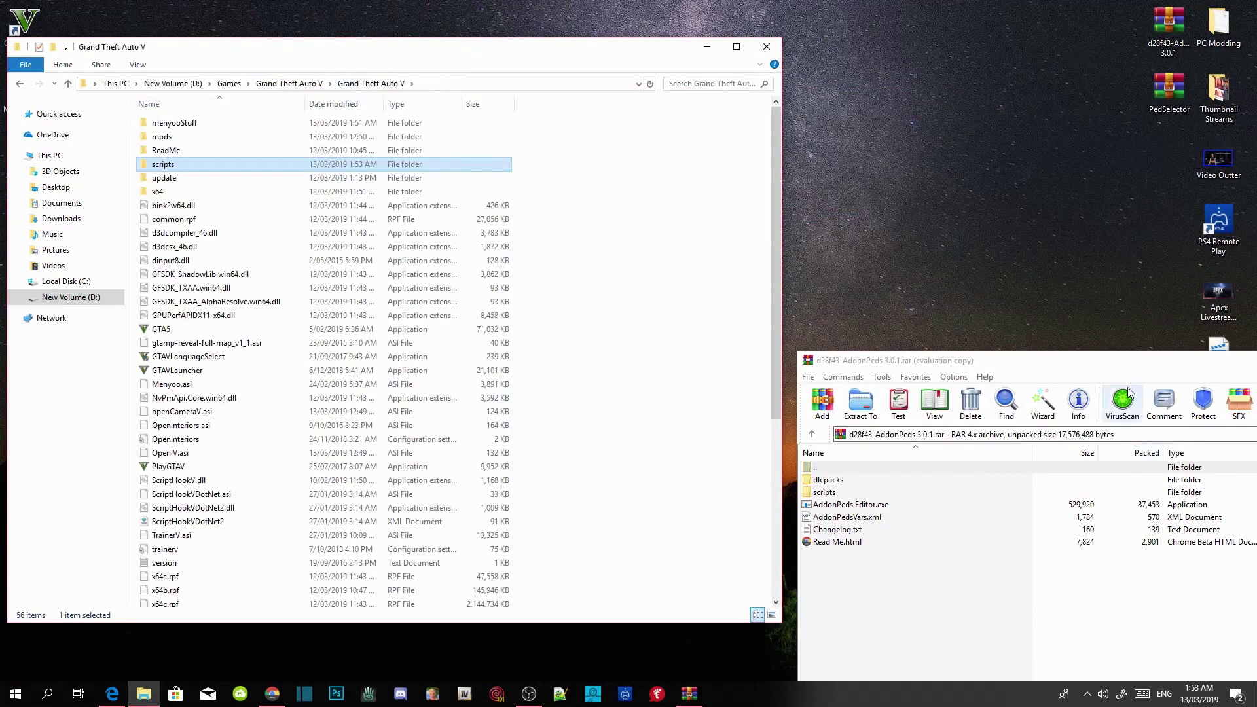
left_click_drag(1116, 362, 1120, 57)
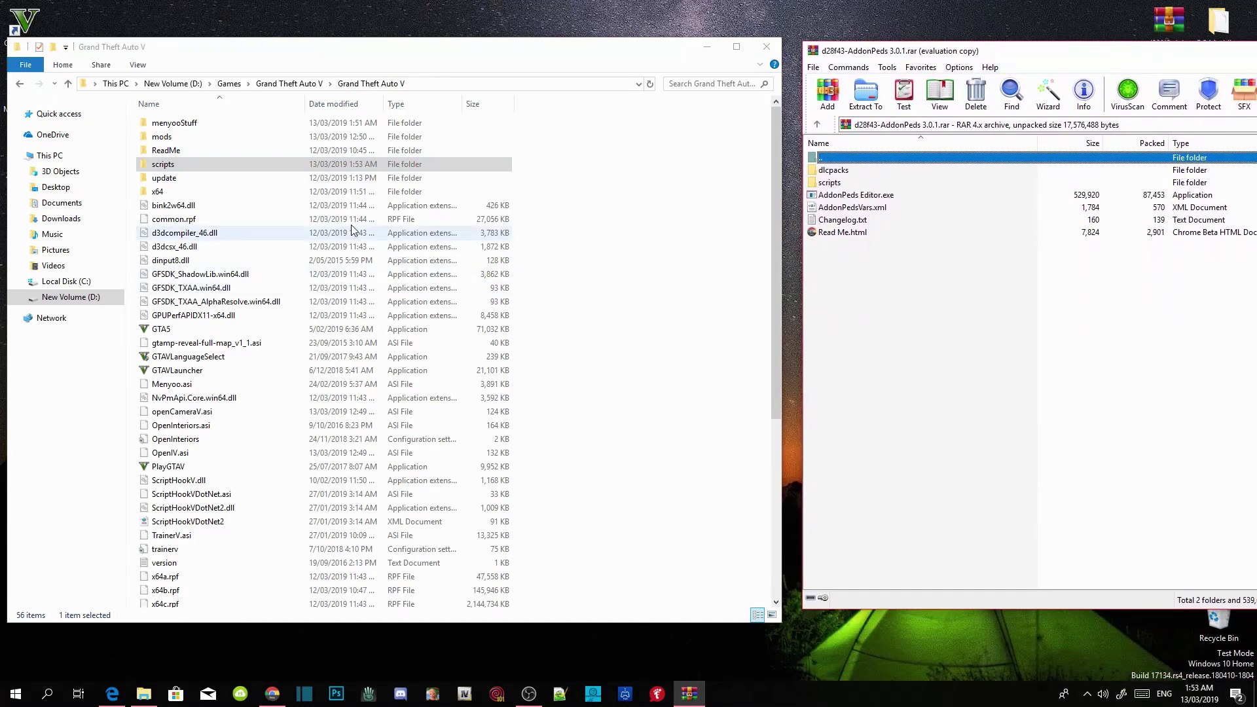
double_click(181, 137)
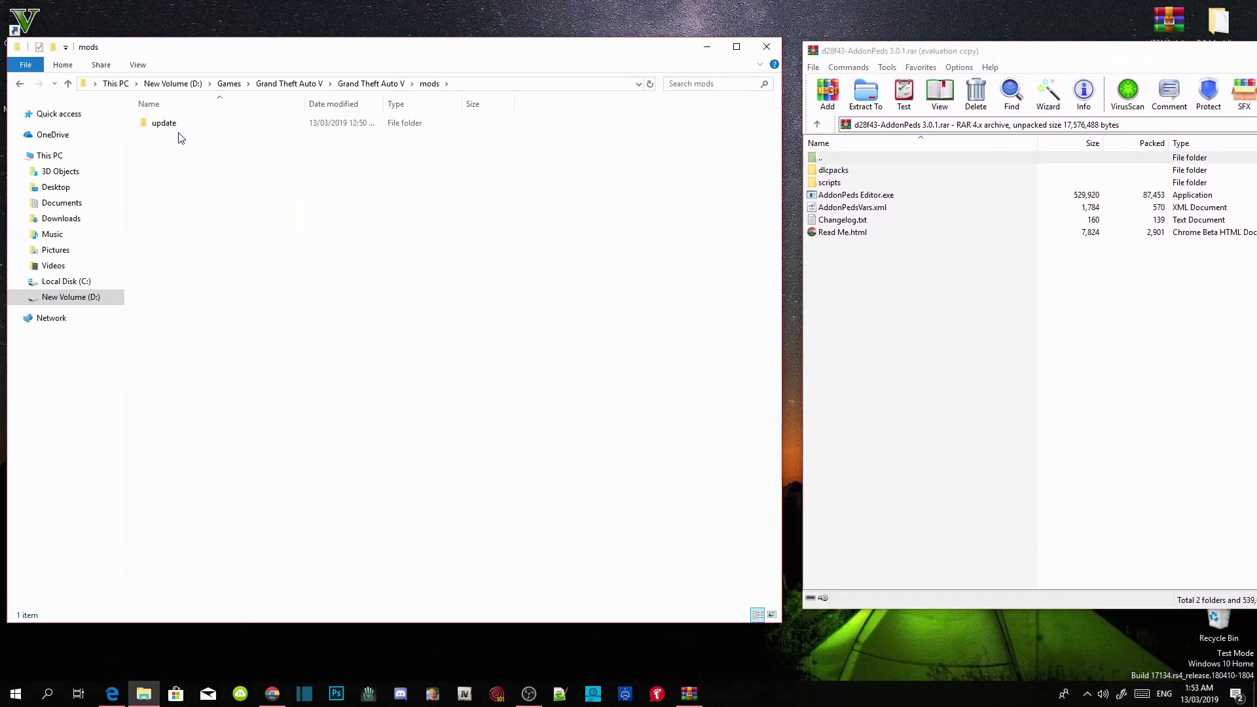
Drag the archive's dlcpacks\addonpeds folder into Explorer's mods\update\x64\dlcpacks folder
double_click(180, 127)
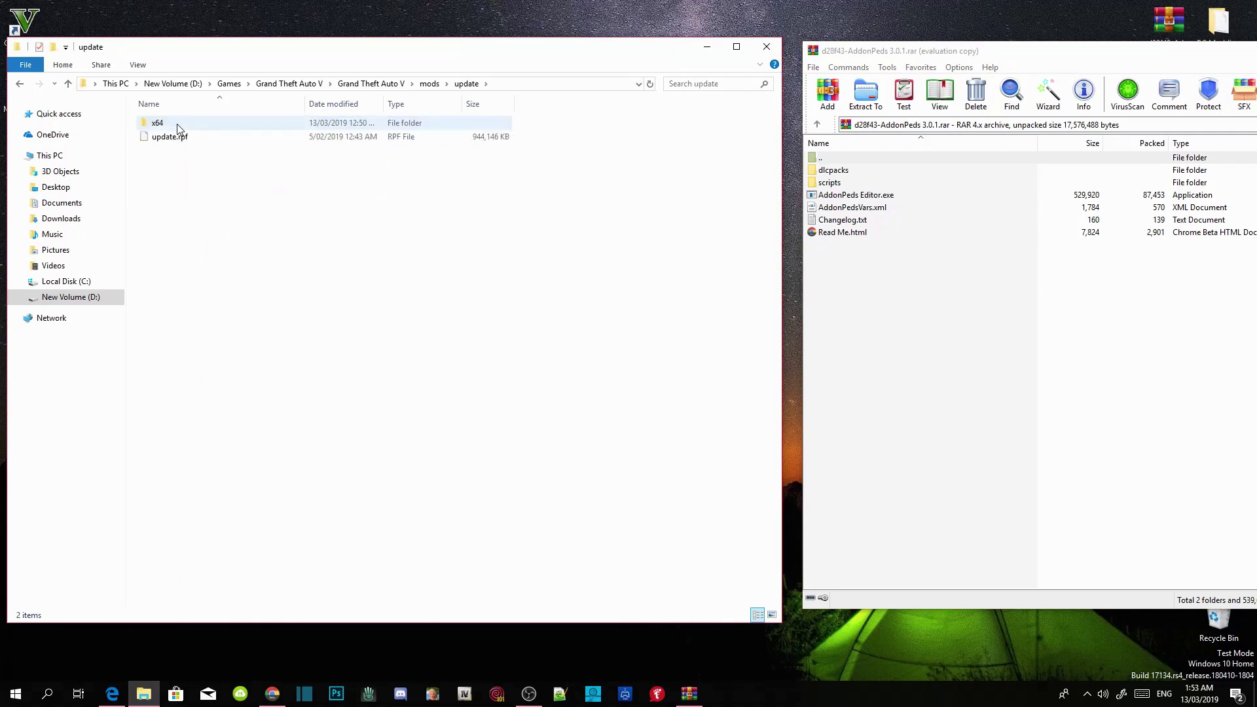
double_click(172, 127)
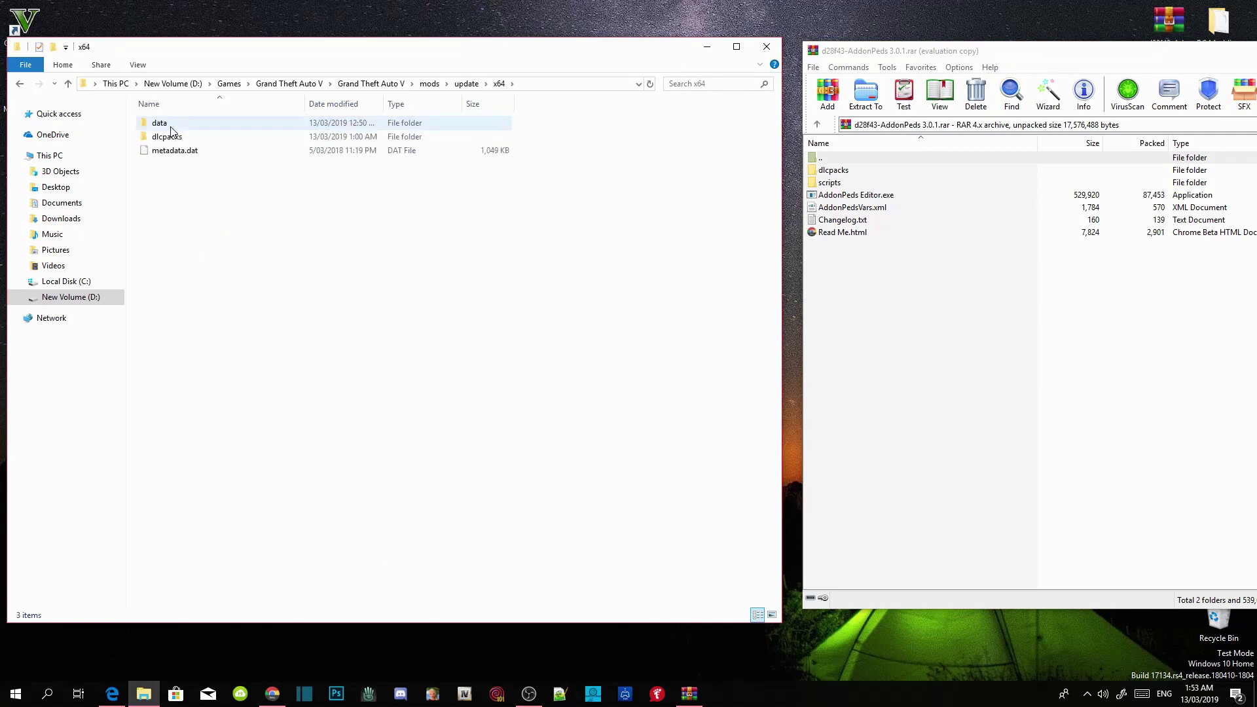
double_click(170, 138)
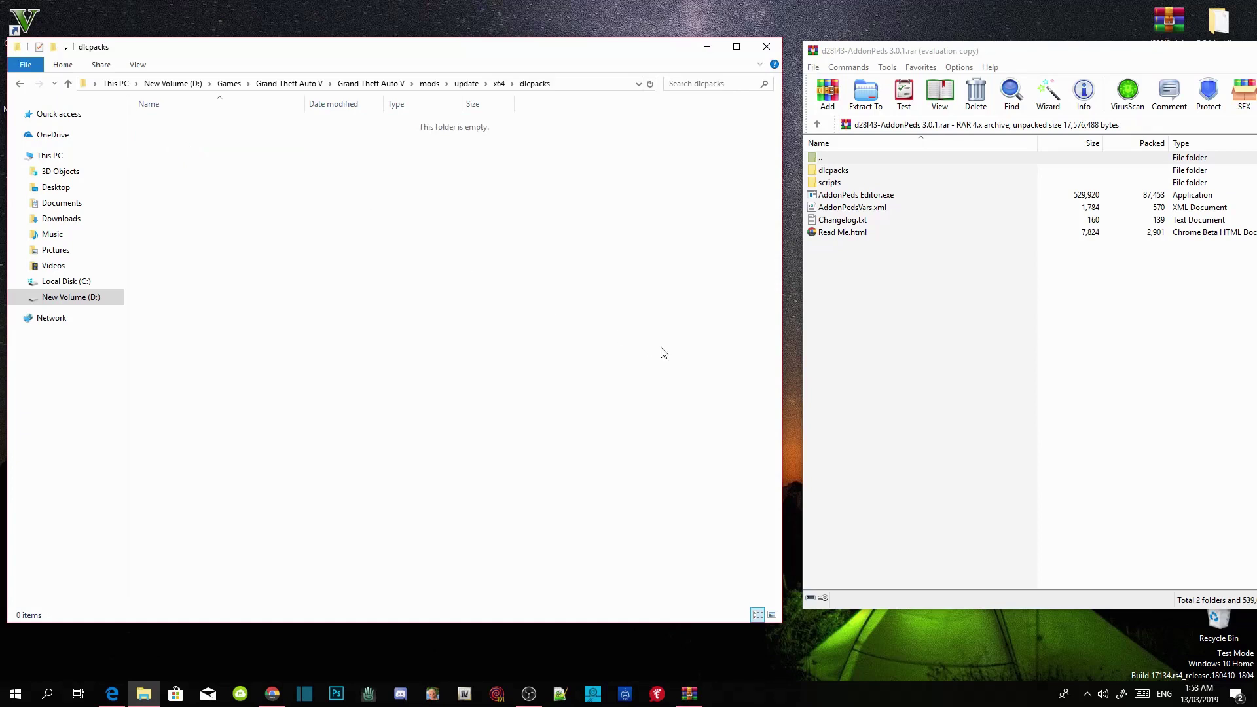
left_click(874, 320)
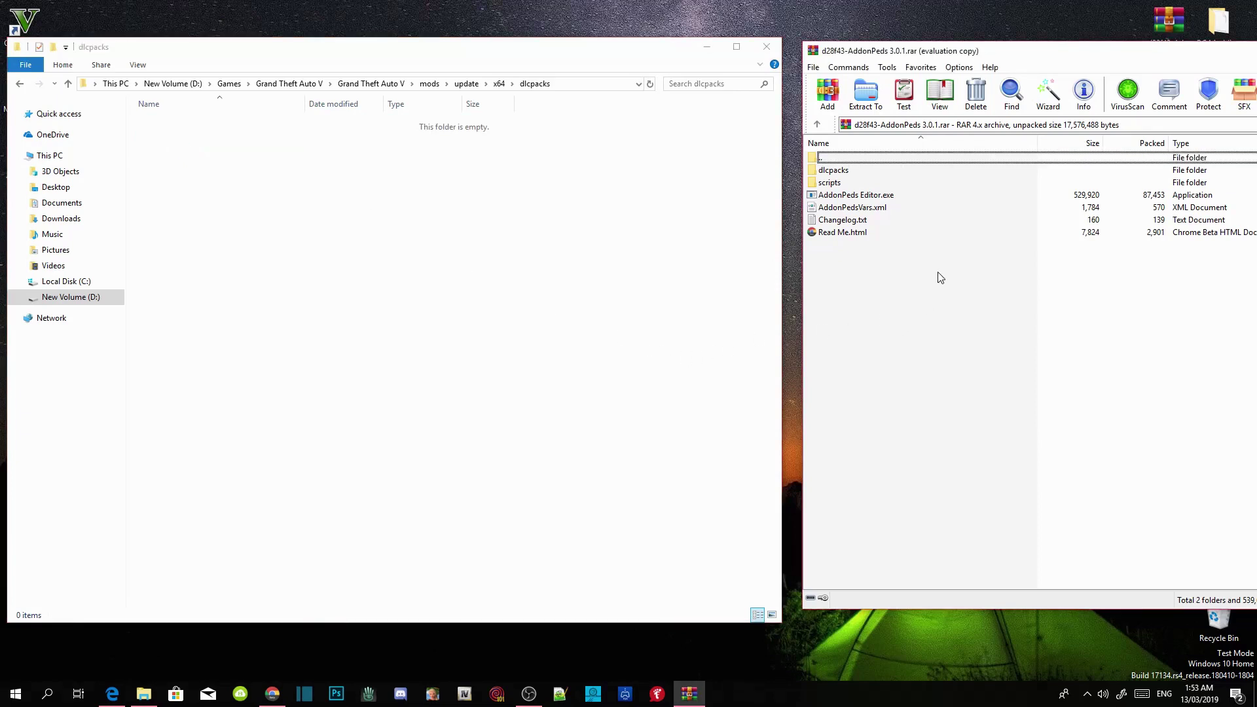
double_click(834, 170)
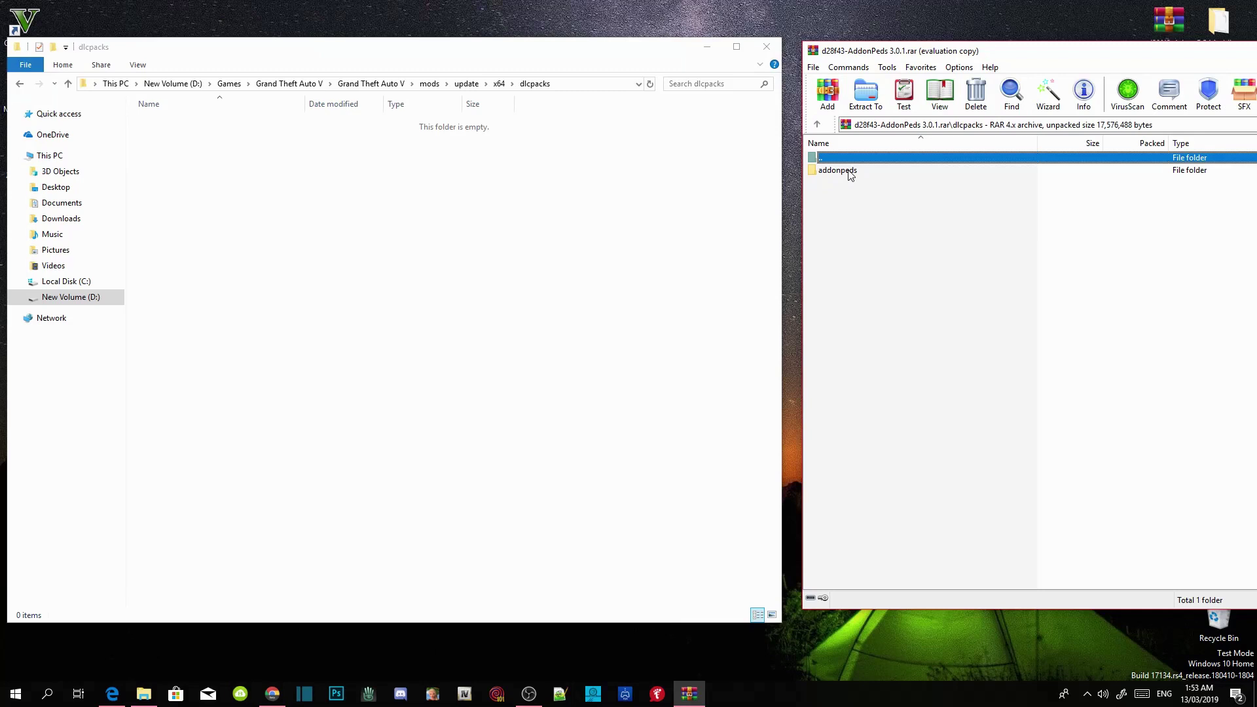
left_click(850, 172)
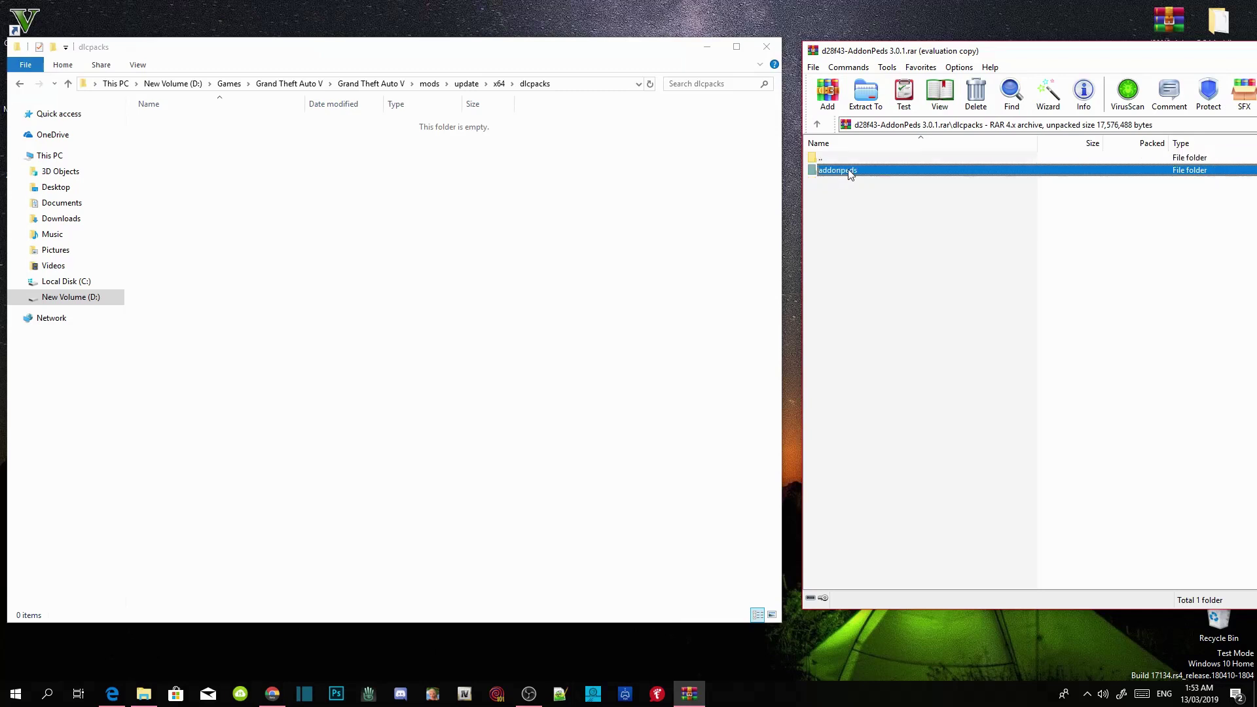
left_click_drag(850, 171, 385, 194)
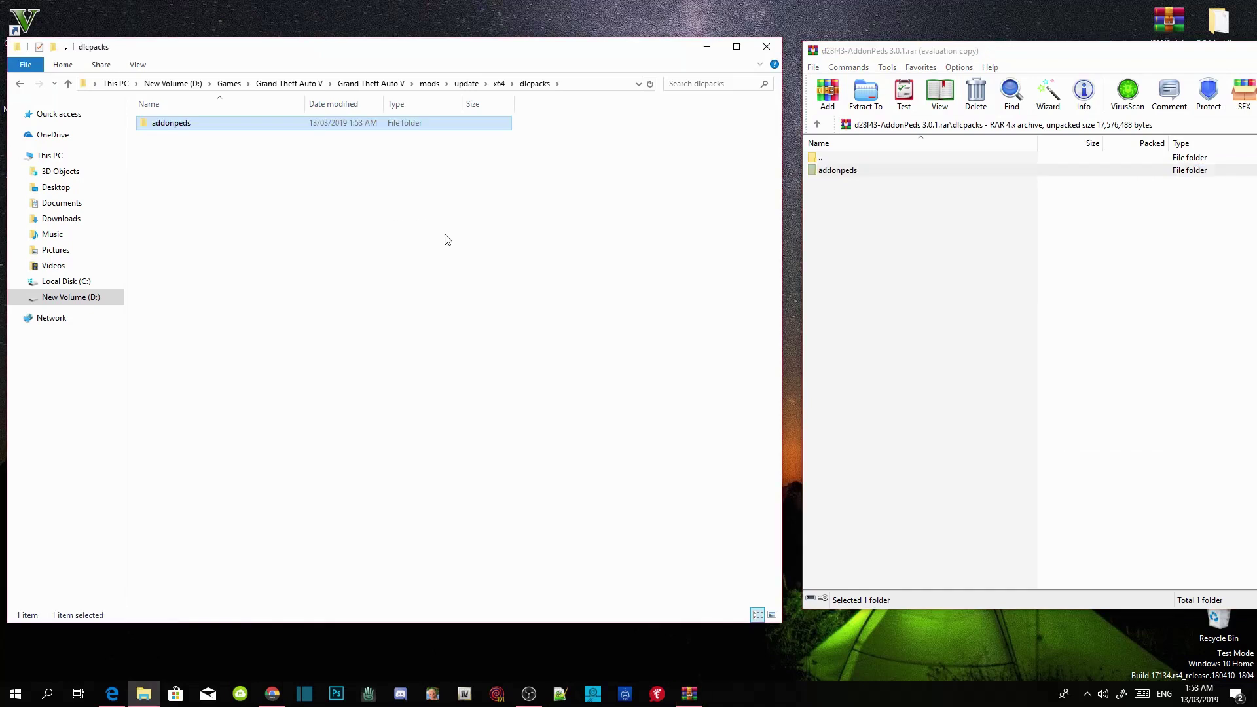
double_click(834, 159)
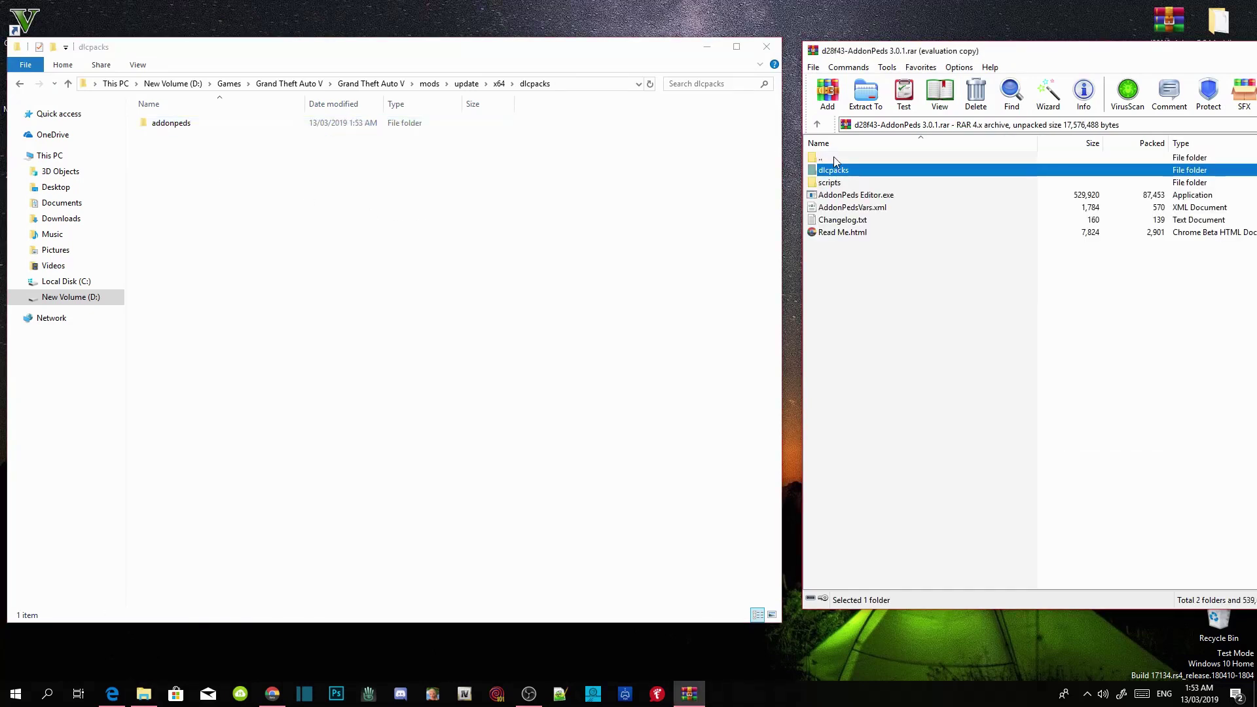
Copy AddonPeds Editor.exe and AddonPedsVars.xml from the archive into the Grand Theft Auto V folder
left_click(395, 85)
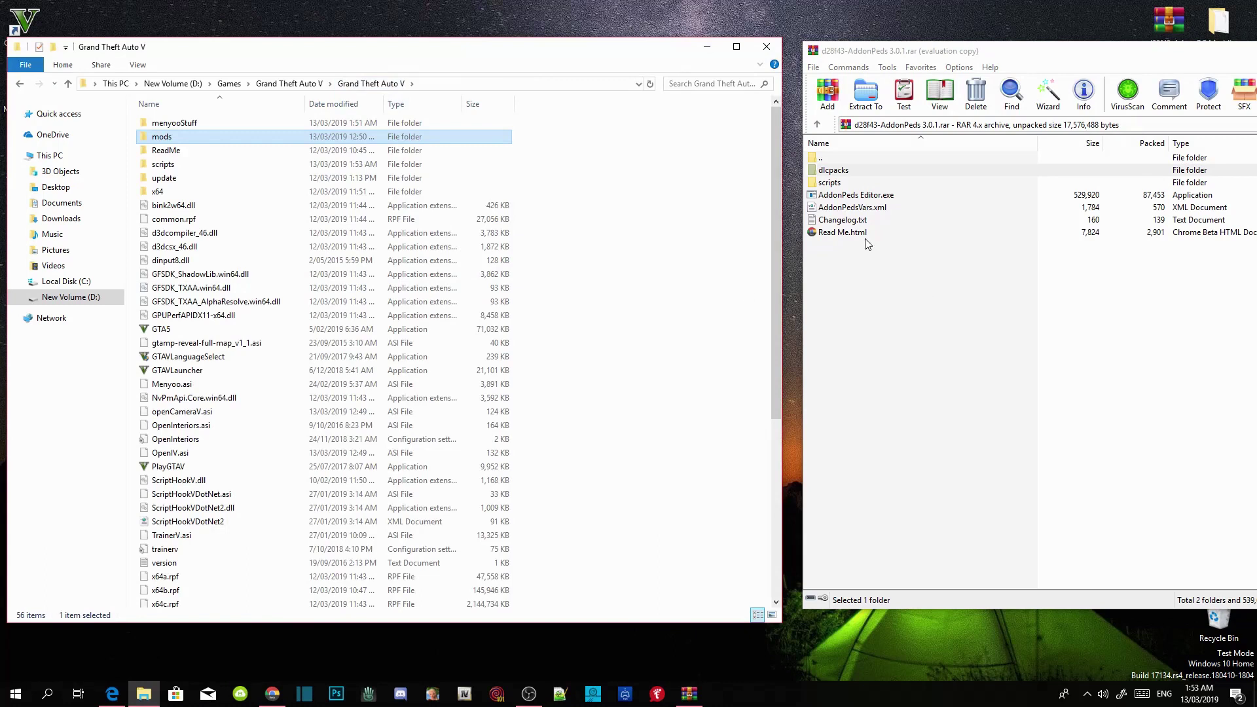
left_click(880, 293)
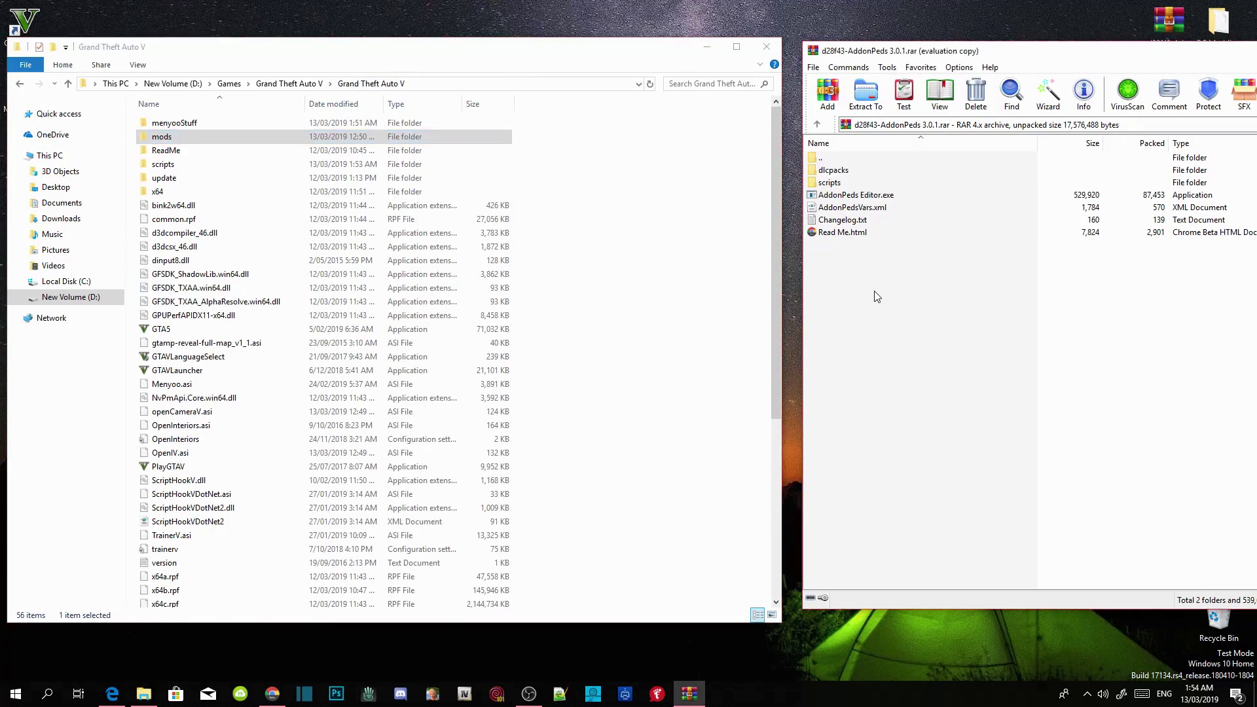
scroll(583, 233, "down", 7)
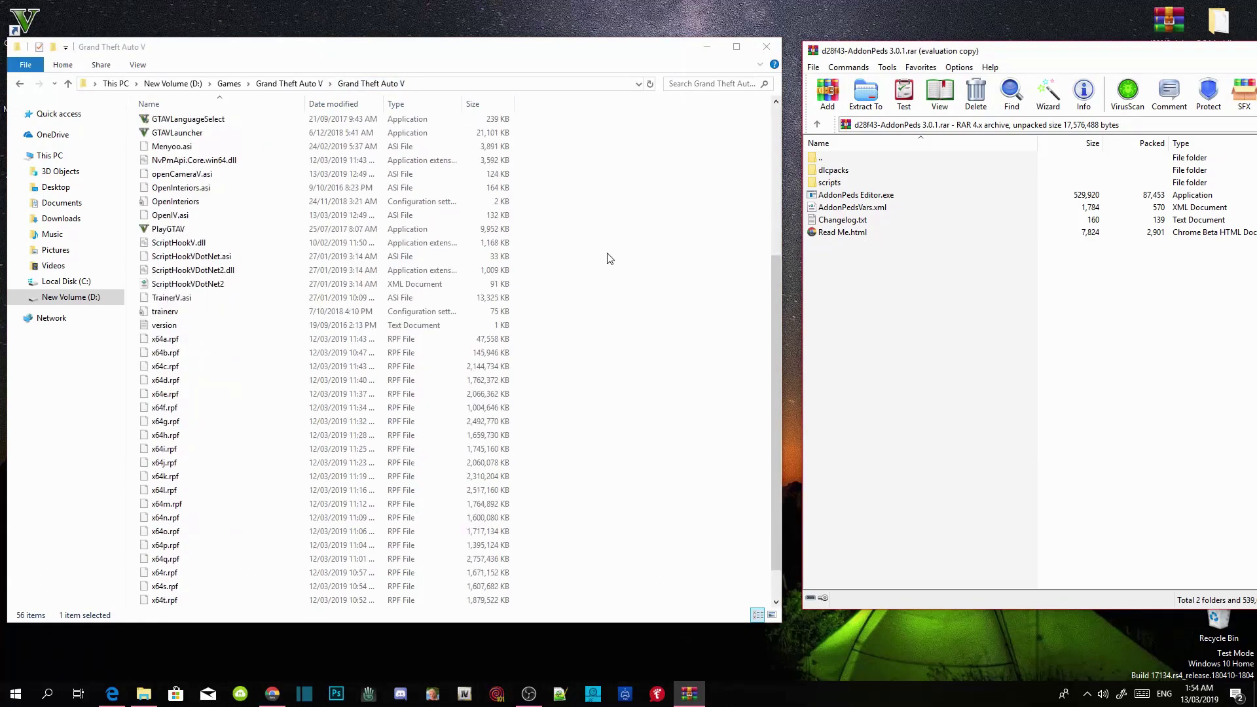
left_click(867, 200)
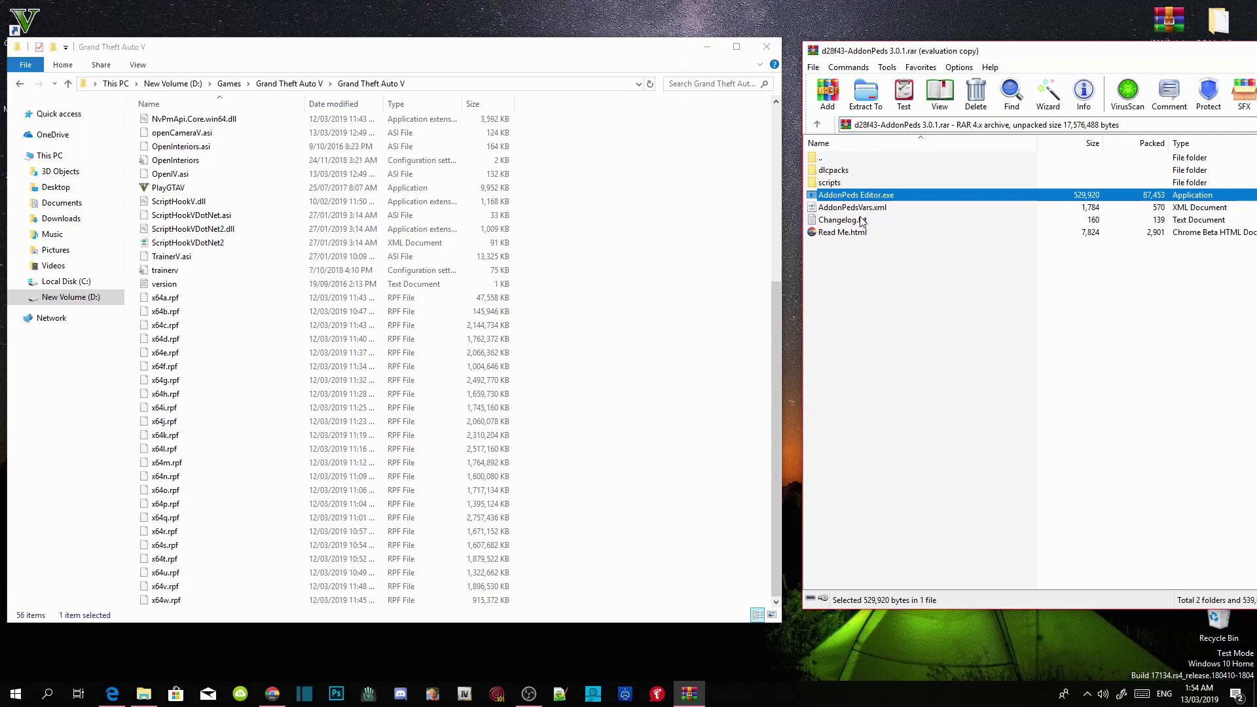
left_click(865, 208, "shift")
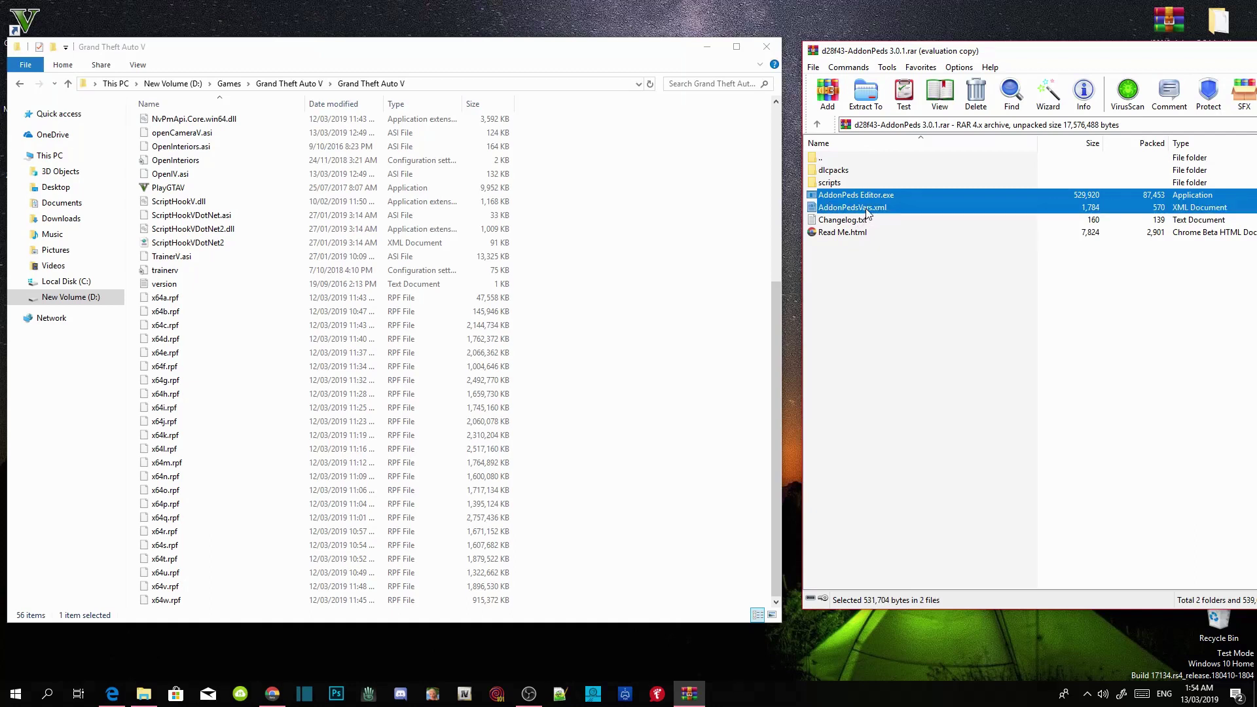
left_click_drag(871, 208, 627, 378)
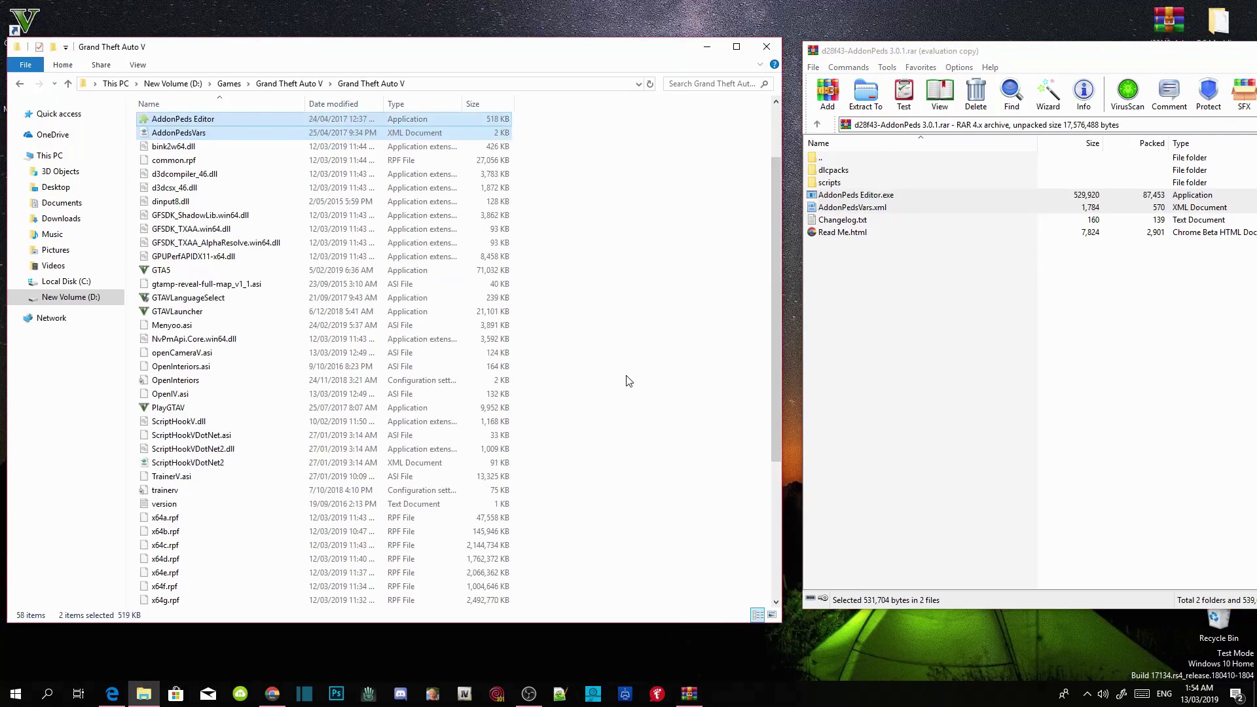
left_click(865, 265)
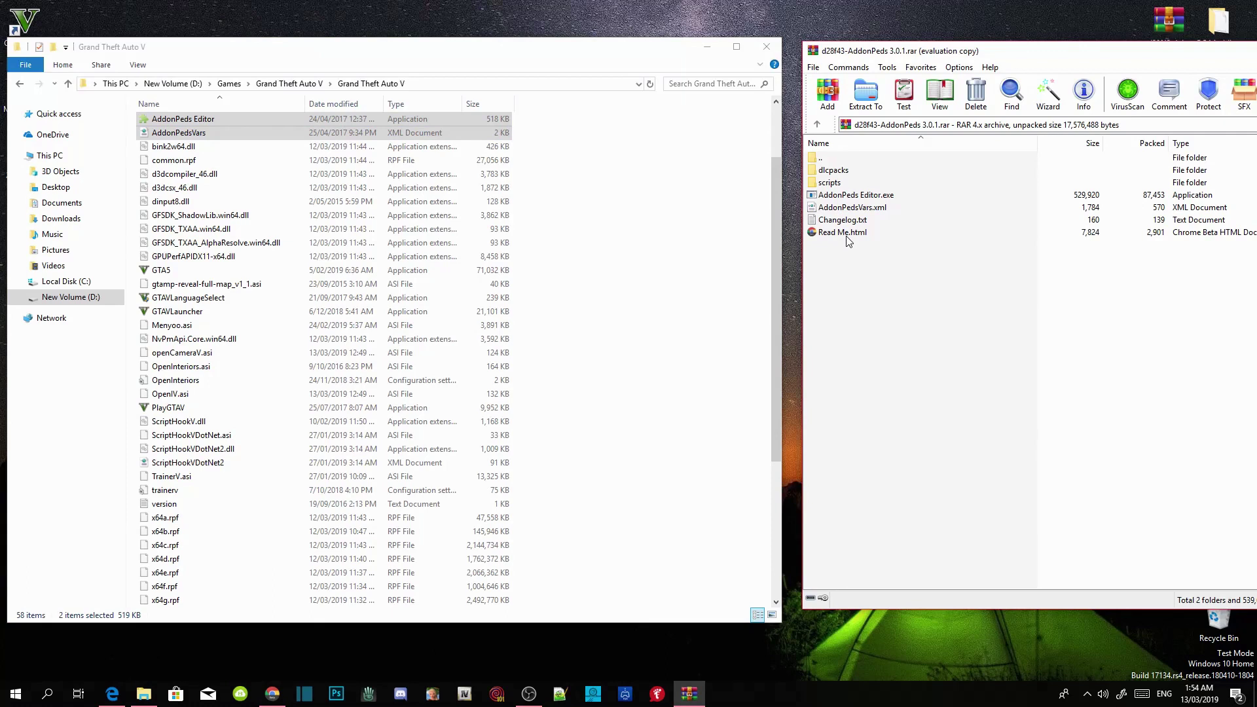
Copy the <Item>dlcpacks:\addonpeds\</Item> line from Read Me.html, then close and minimise Chrome
double_click(846, 235)
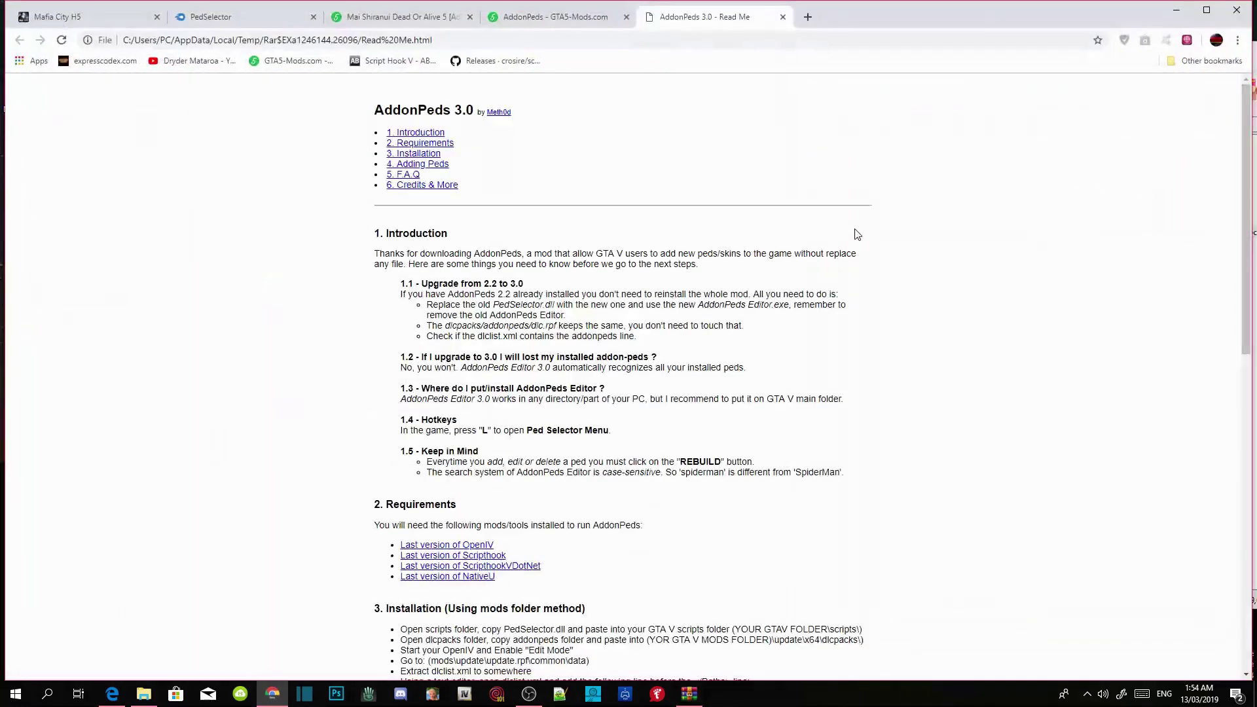
scroll(654, 360, "down", 6)
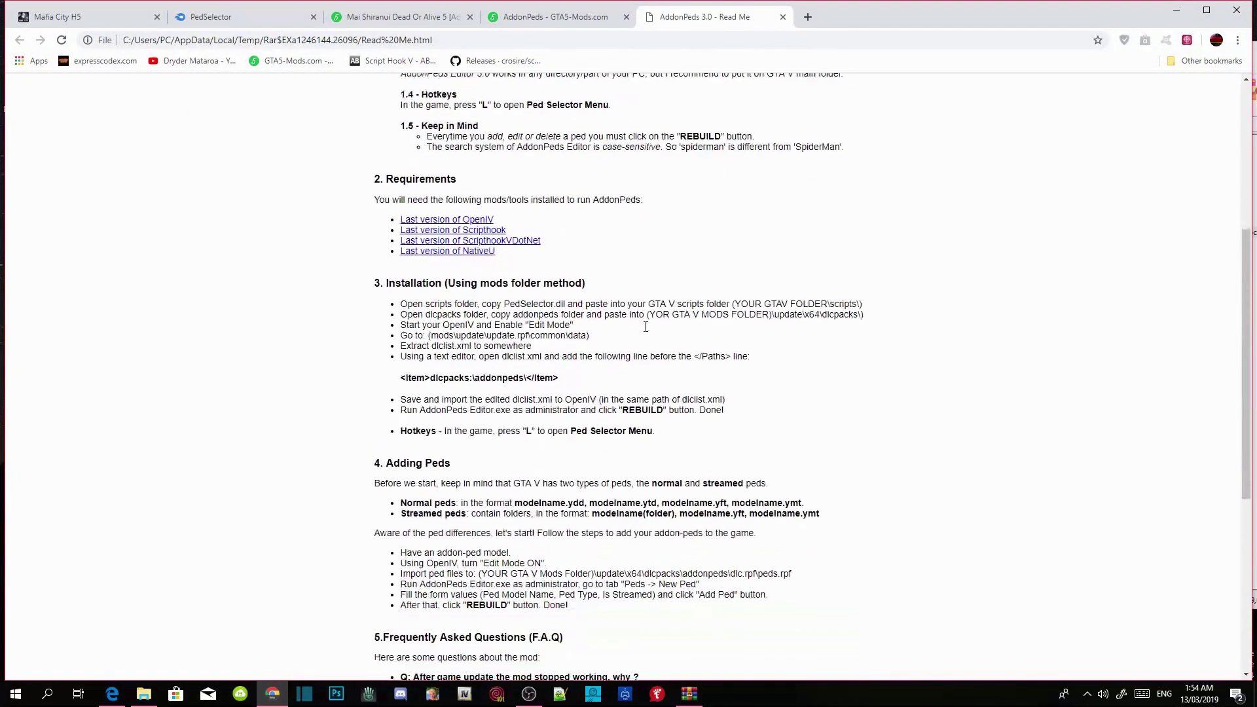
left_click_drag(561, 311, 393, 317)
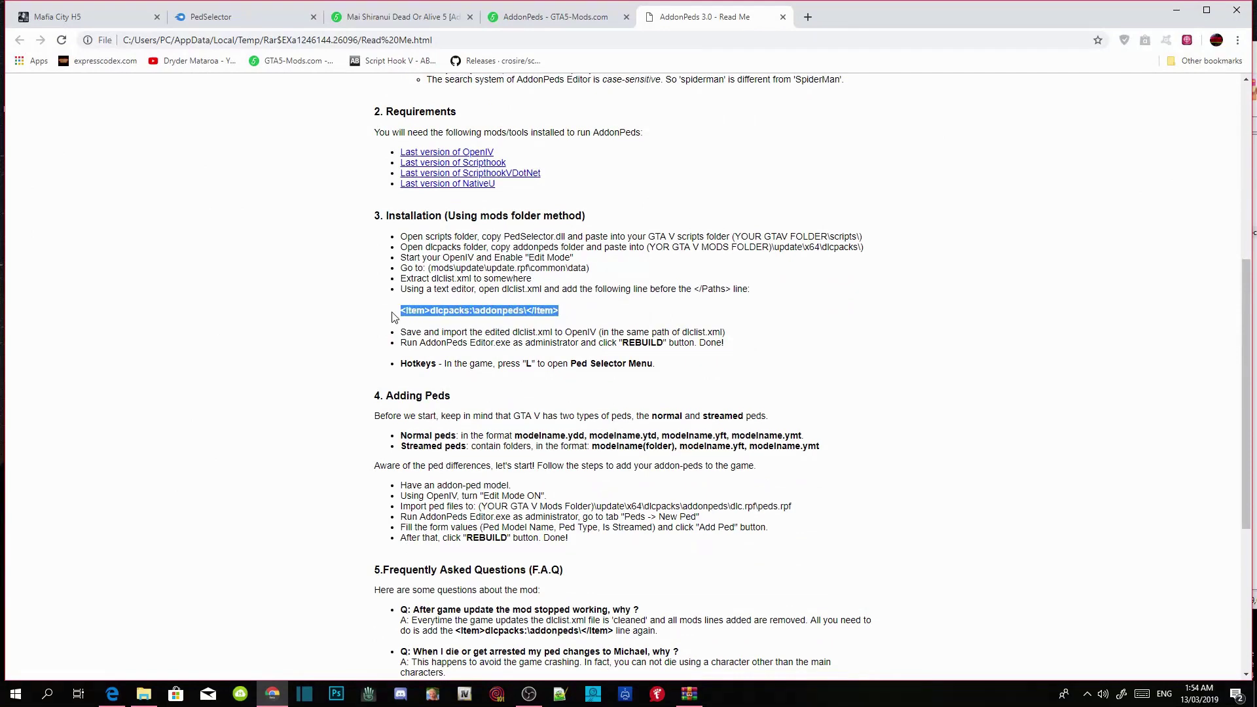
right_click(438, 312)
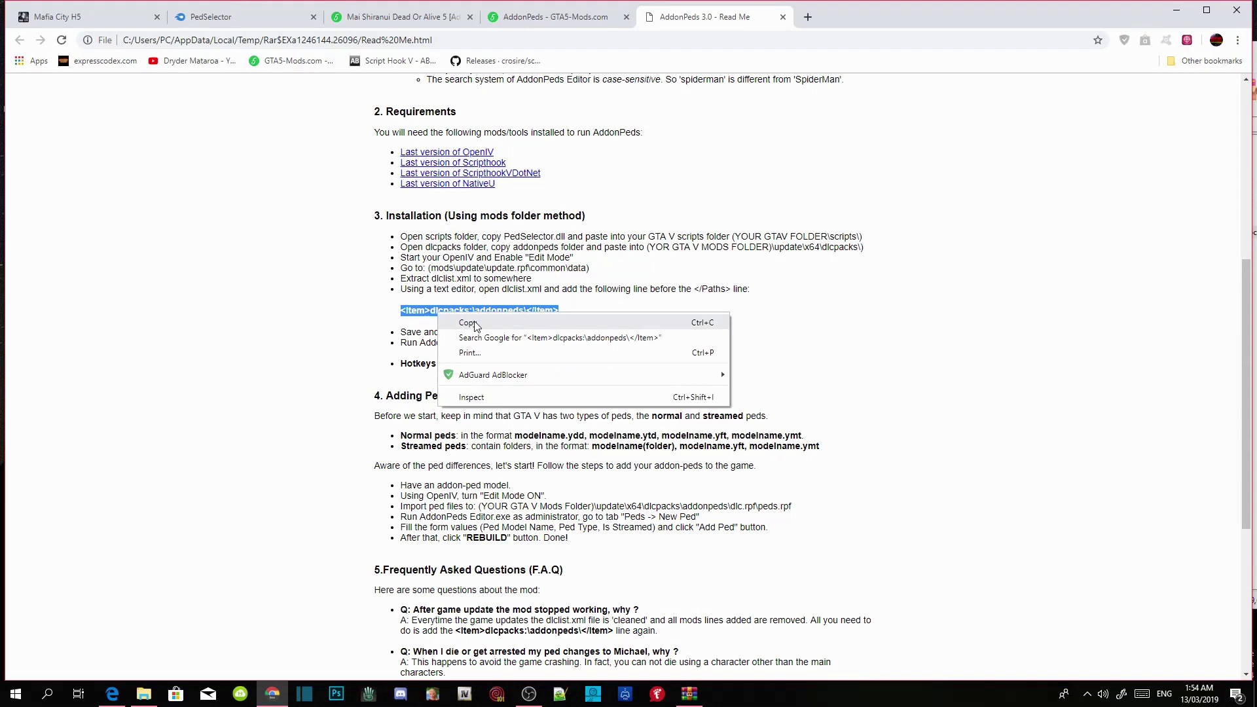
left_click(470, 323)
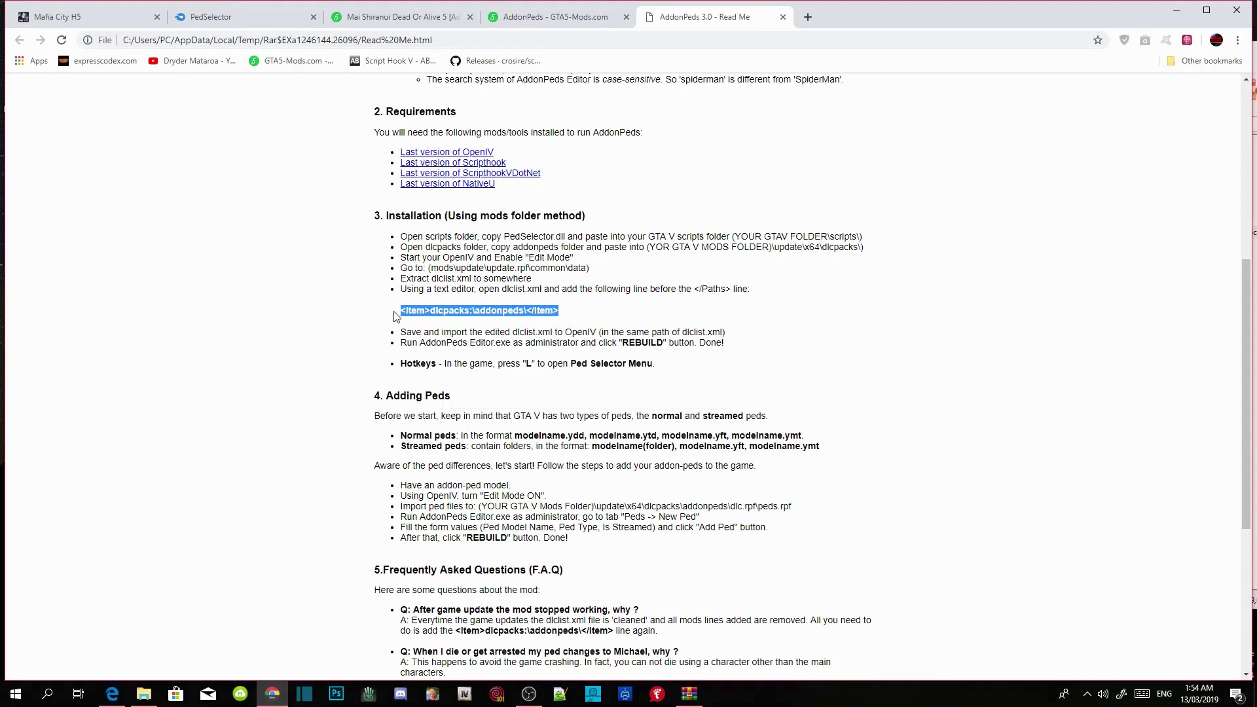
left_click(783, 18)
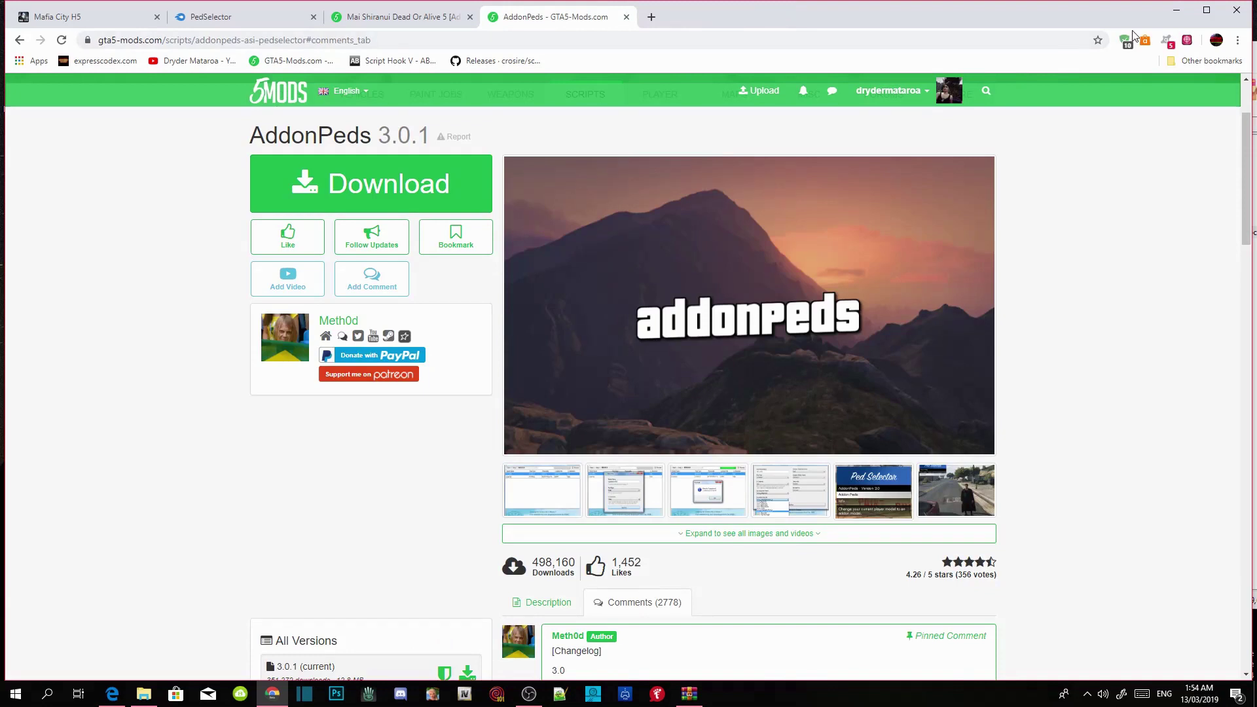
left_click(1177, 10)
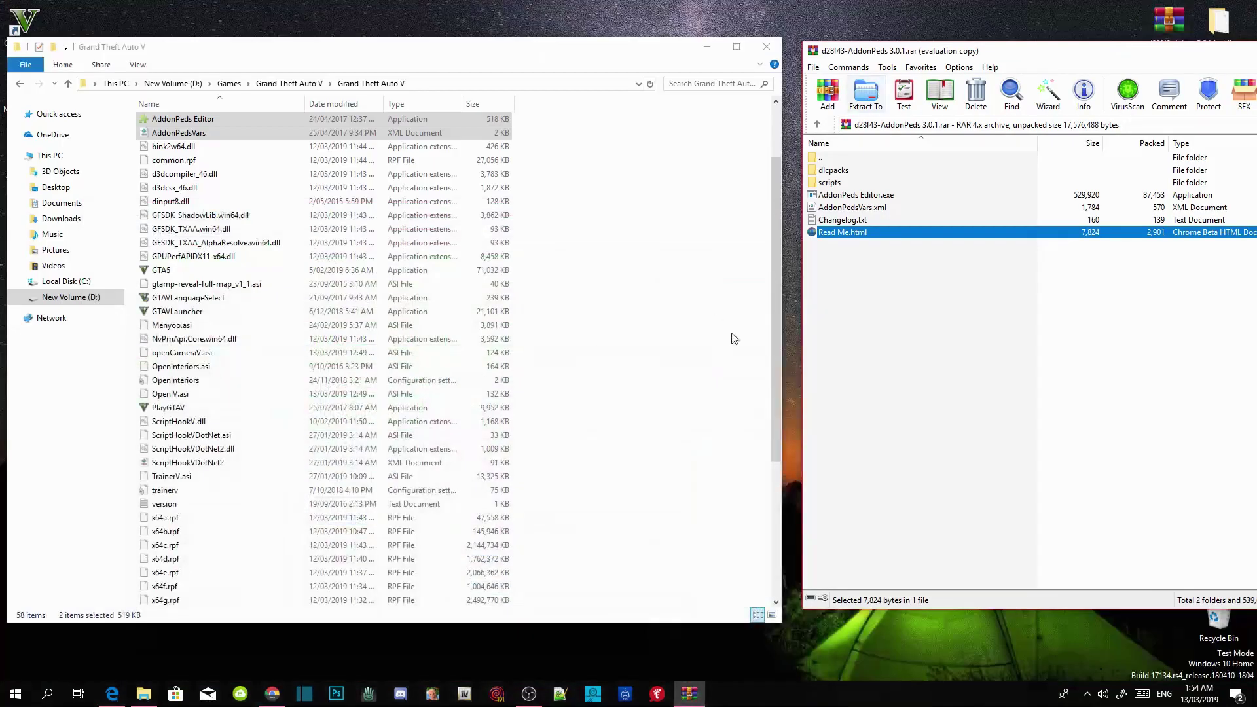
Close WinRAR and the refreshed game folder window, then launch OpenIV from the taskbar
double_click(1123, 51)
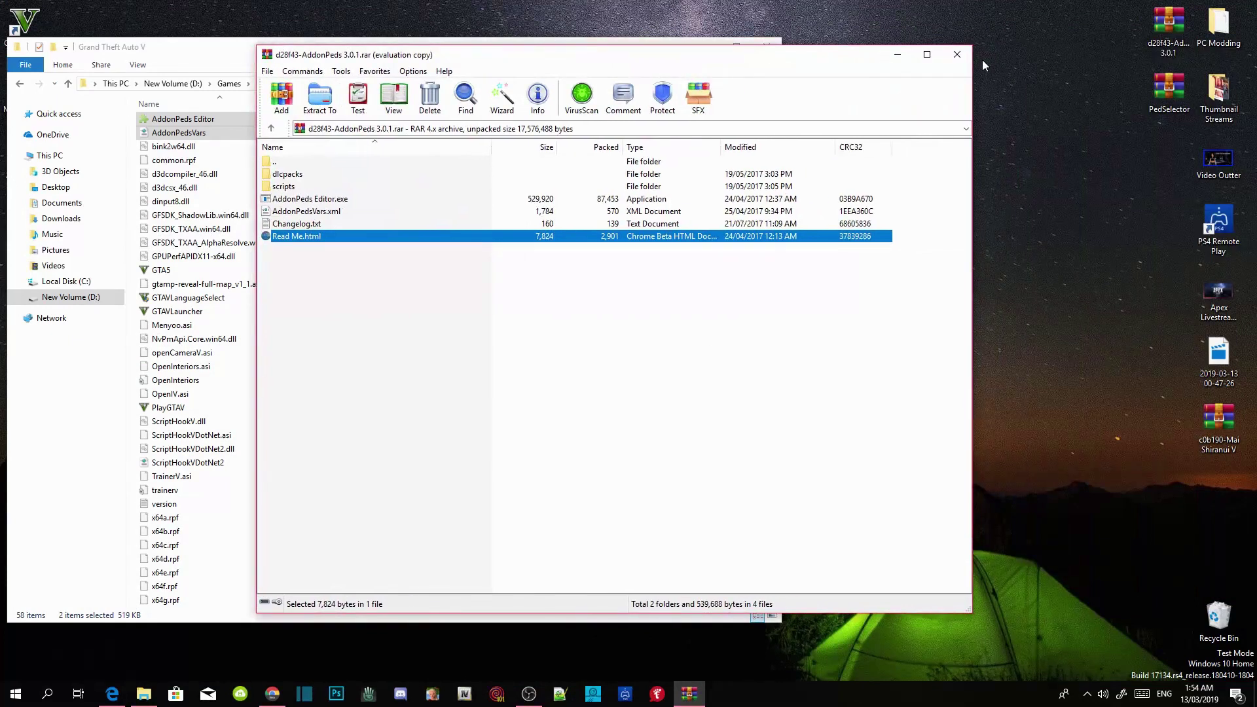
left_click(969, 51)
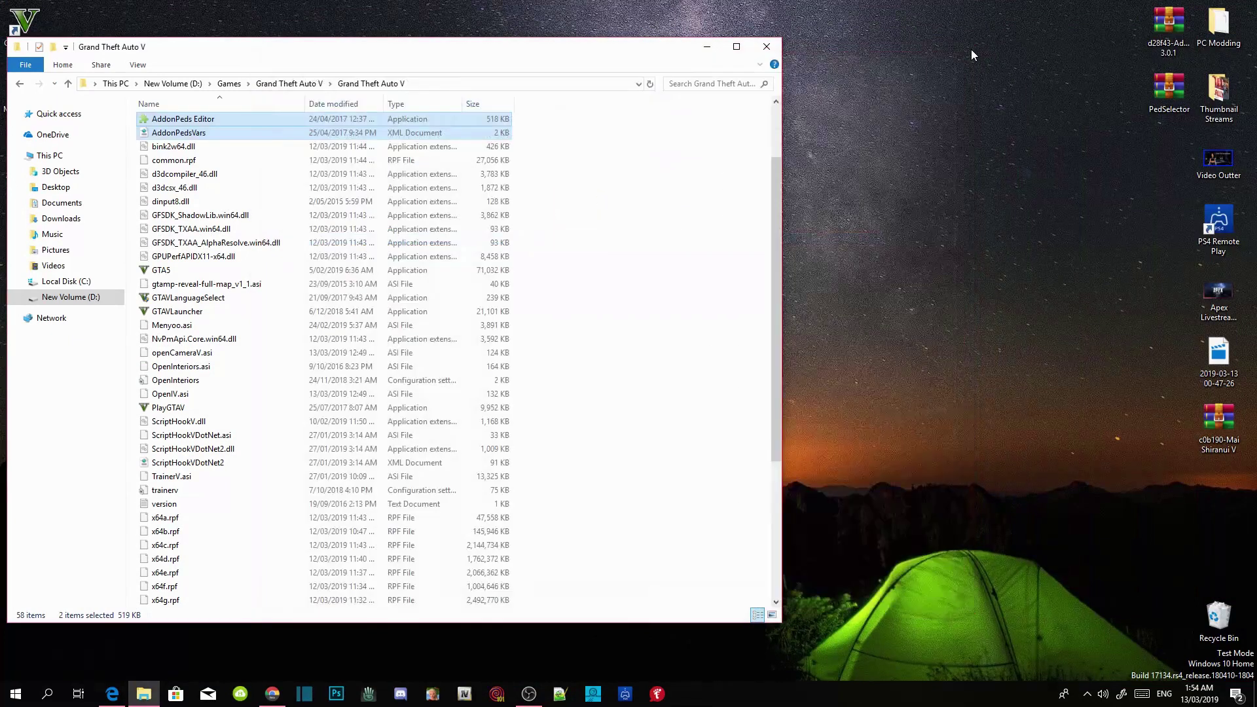
right_click(646, 226)
mouse_move(685, 250)
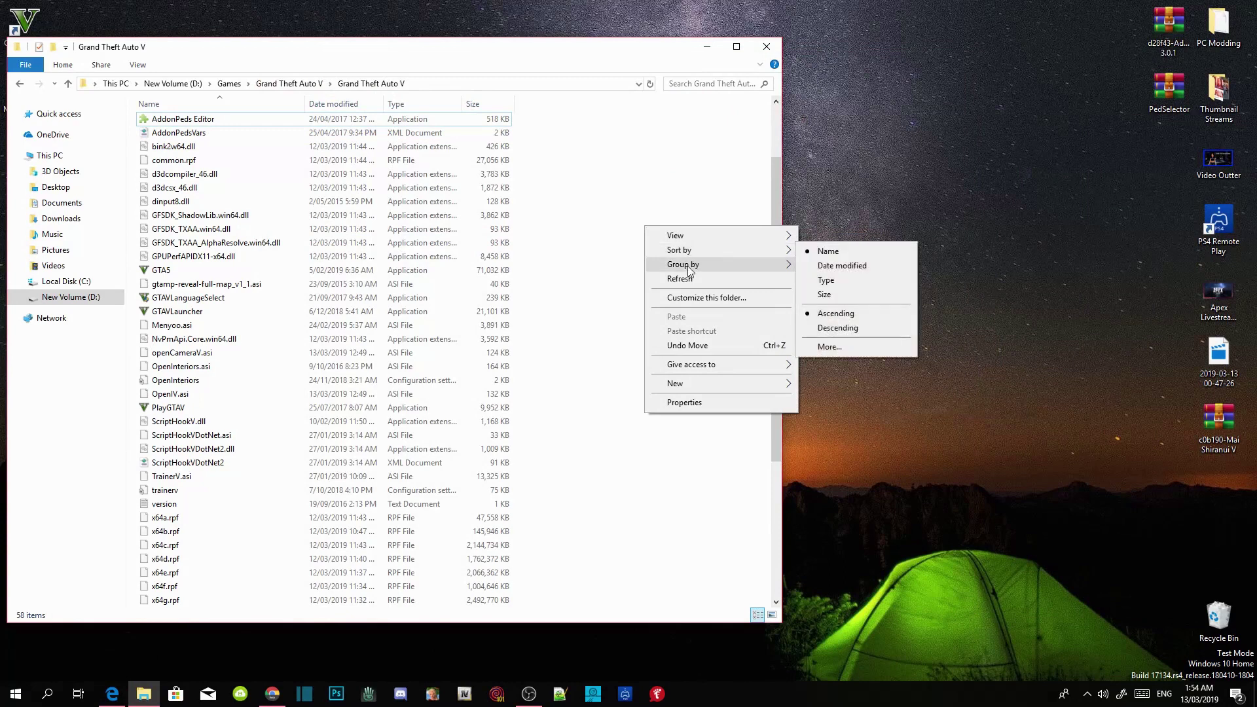
left_click(681, 278)
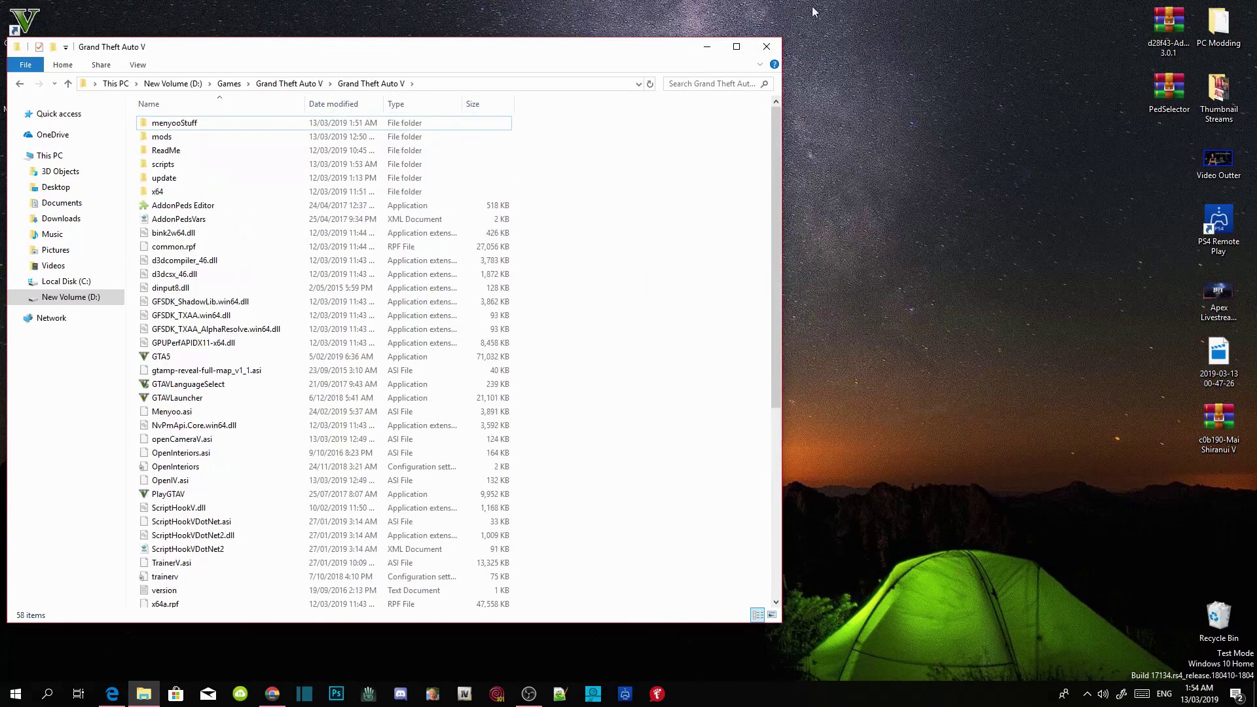
left_click(776, 51)
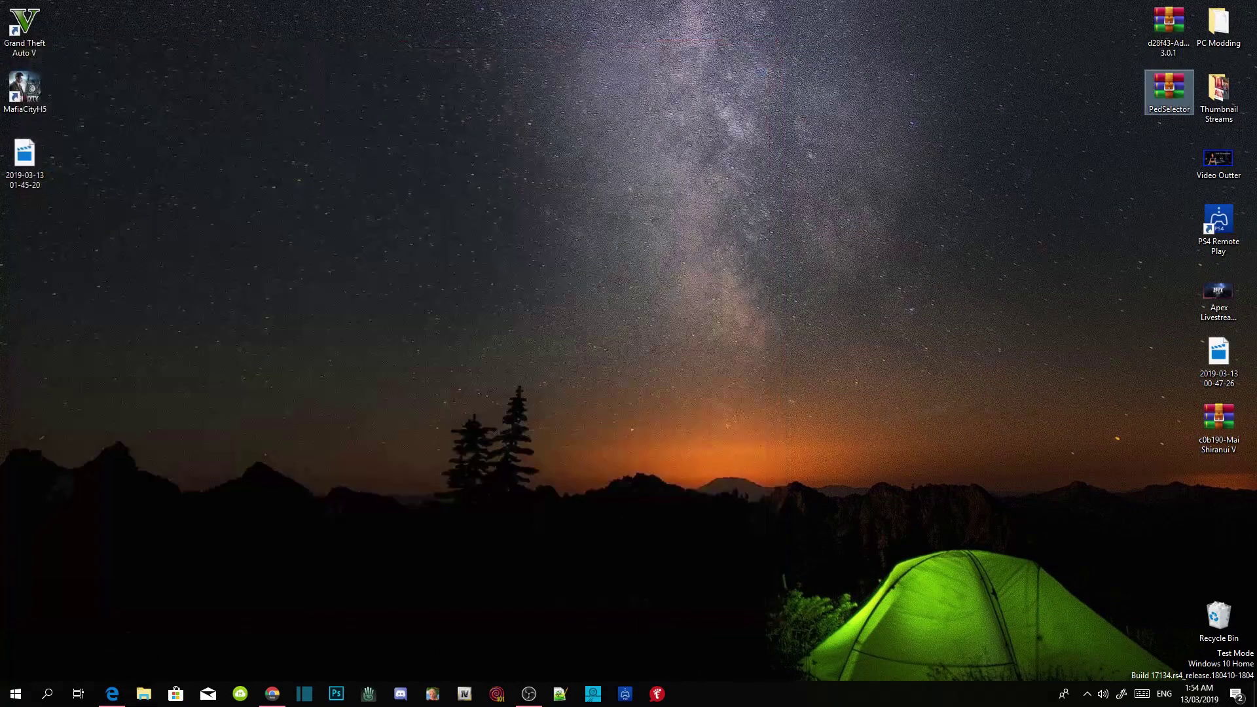
left_click(463, 697)
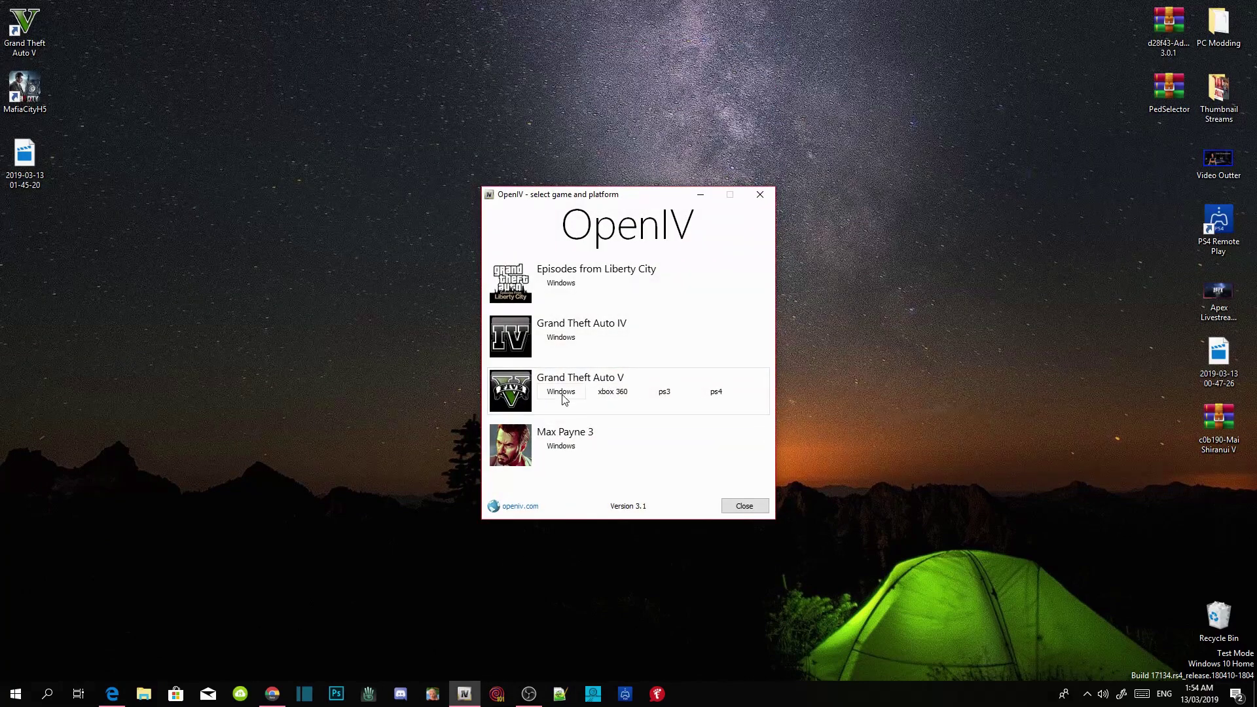
Open OpenIV for GTA V on Windows and switch on edit mode
left_click(561, 394)
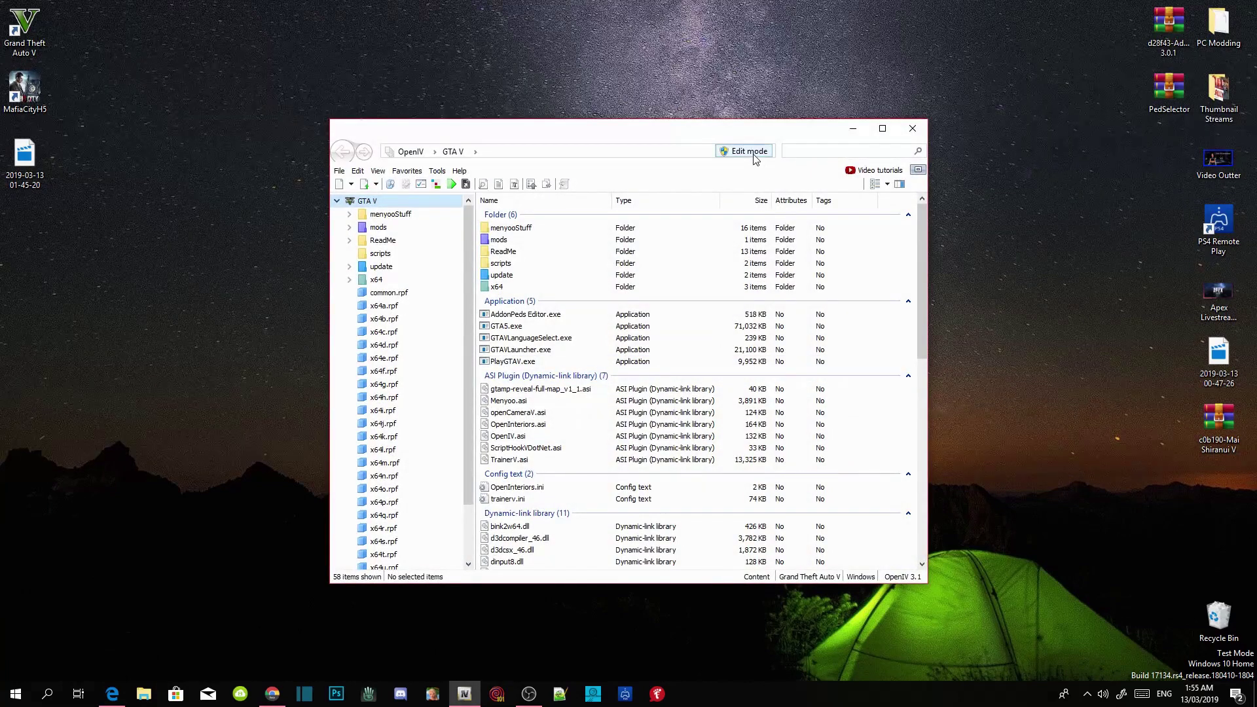
left_click(753, 154)
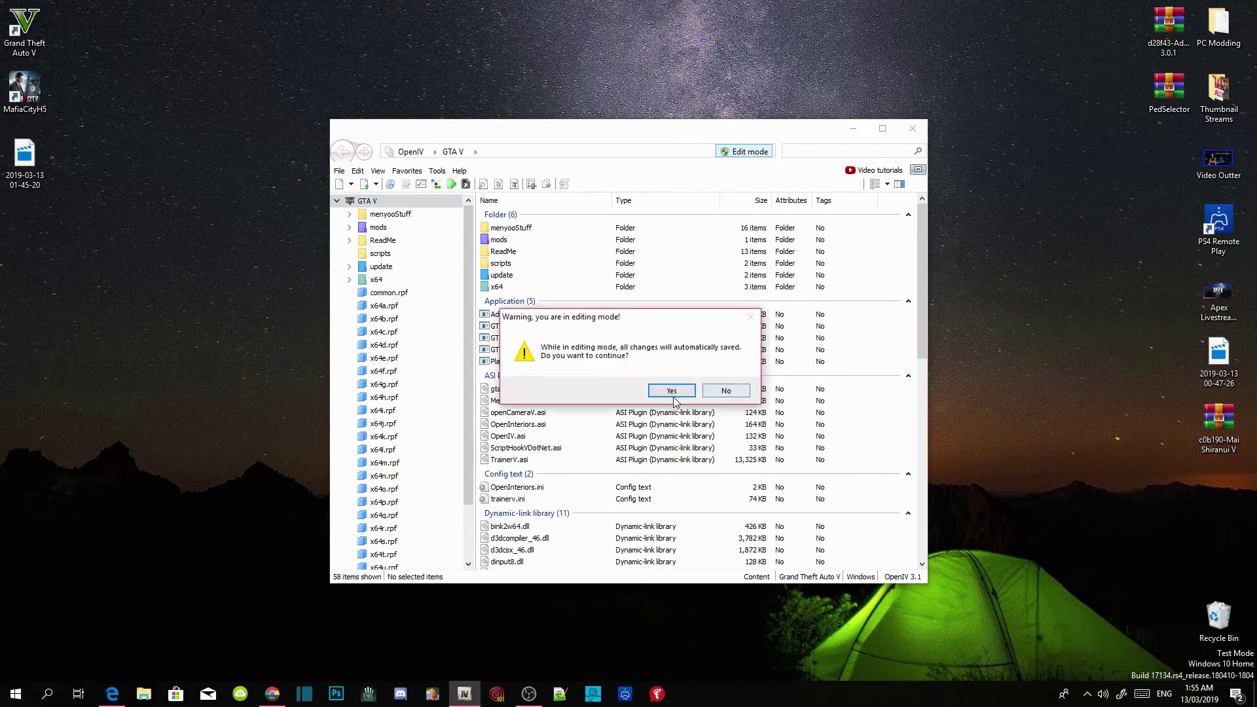
left_click(666, 394)
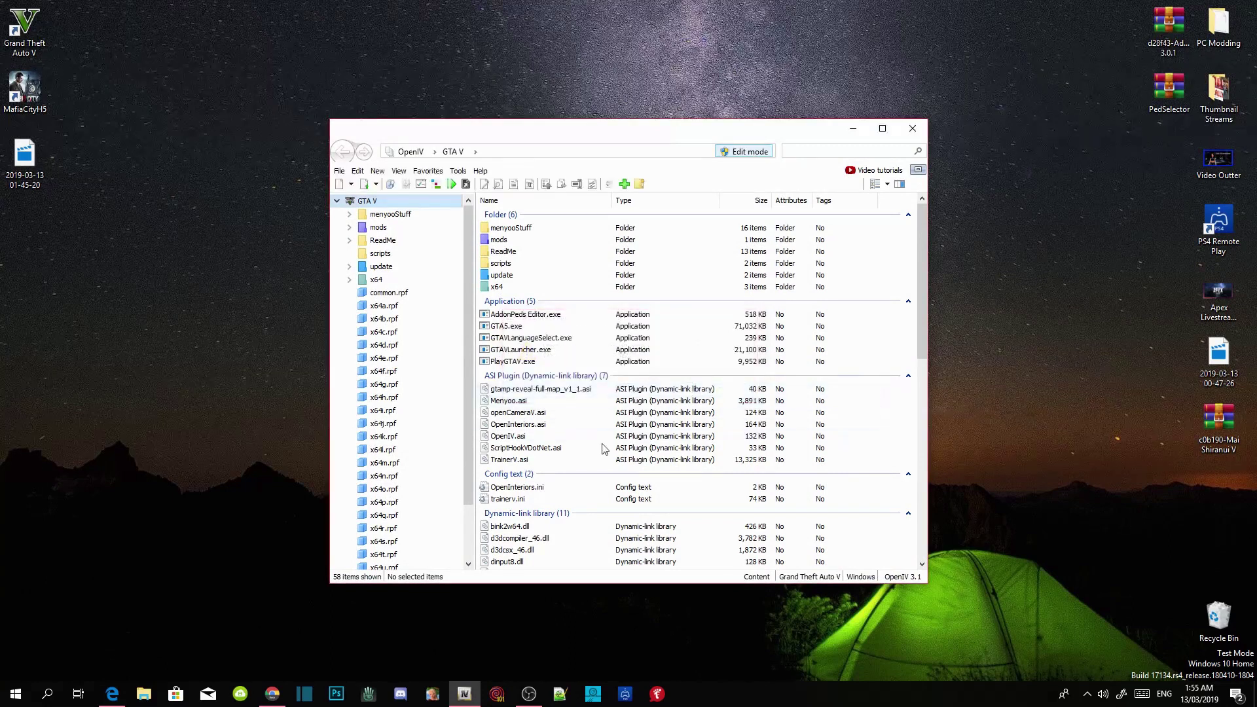
Browse mods\update\update.rpf\common\data and bring up the context menu for dlclist.xml
double_click(498, 241)
double_click(502, 230)
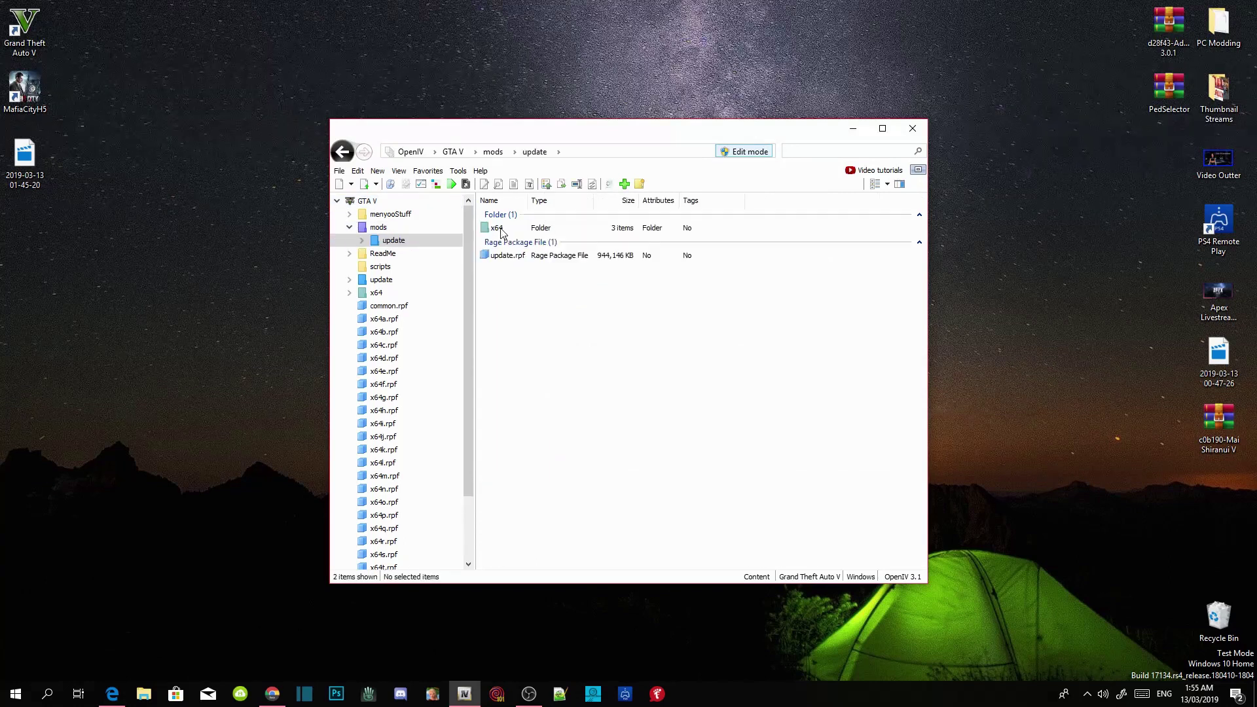
double_click(515, 257)
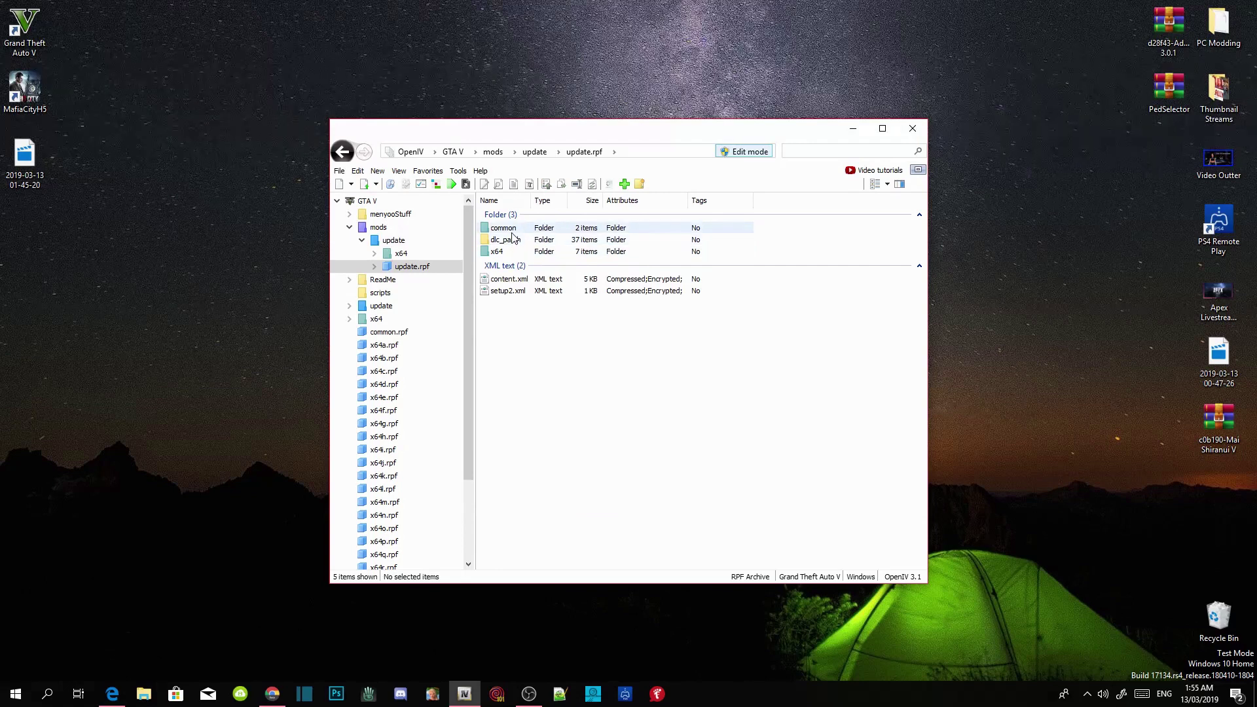
double_click(512, 231)
double_click(512, 229)
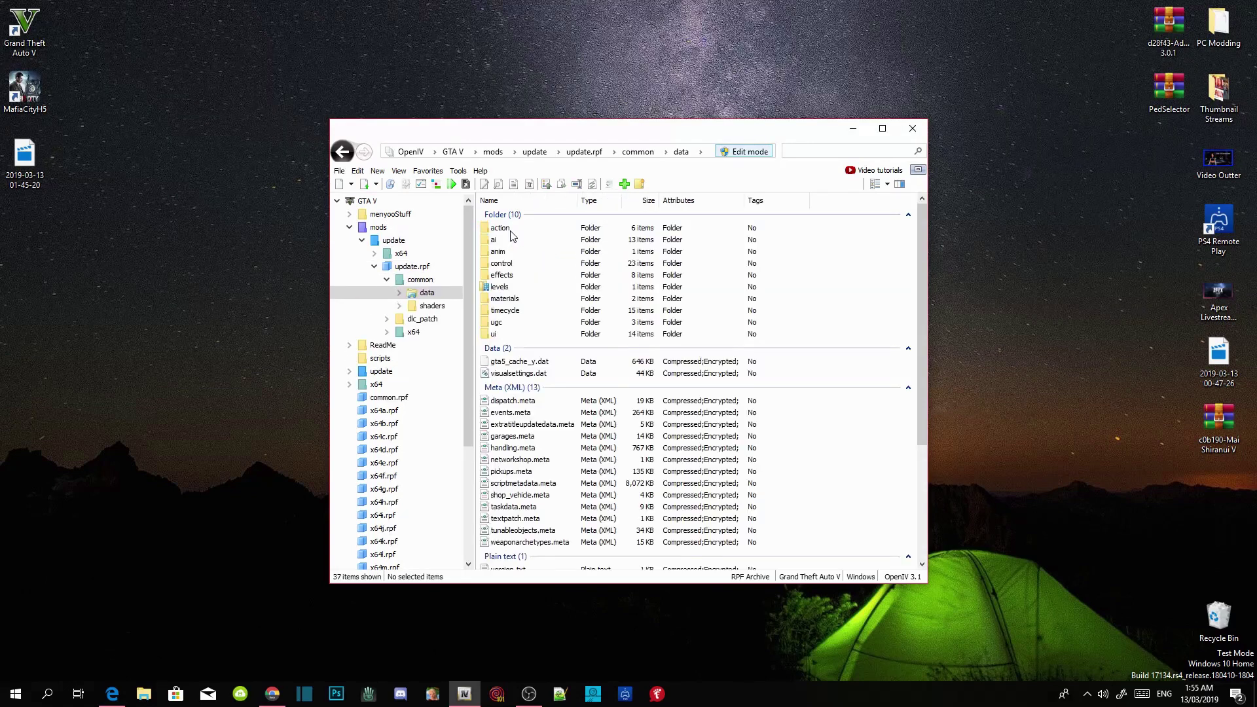
scroll(514, 236, "down", 5)
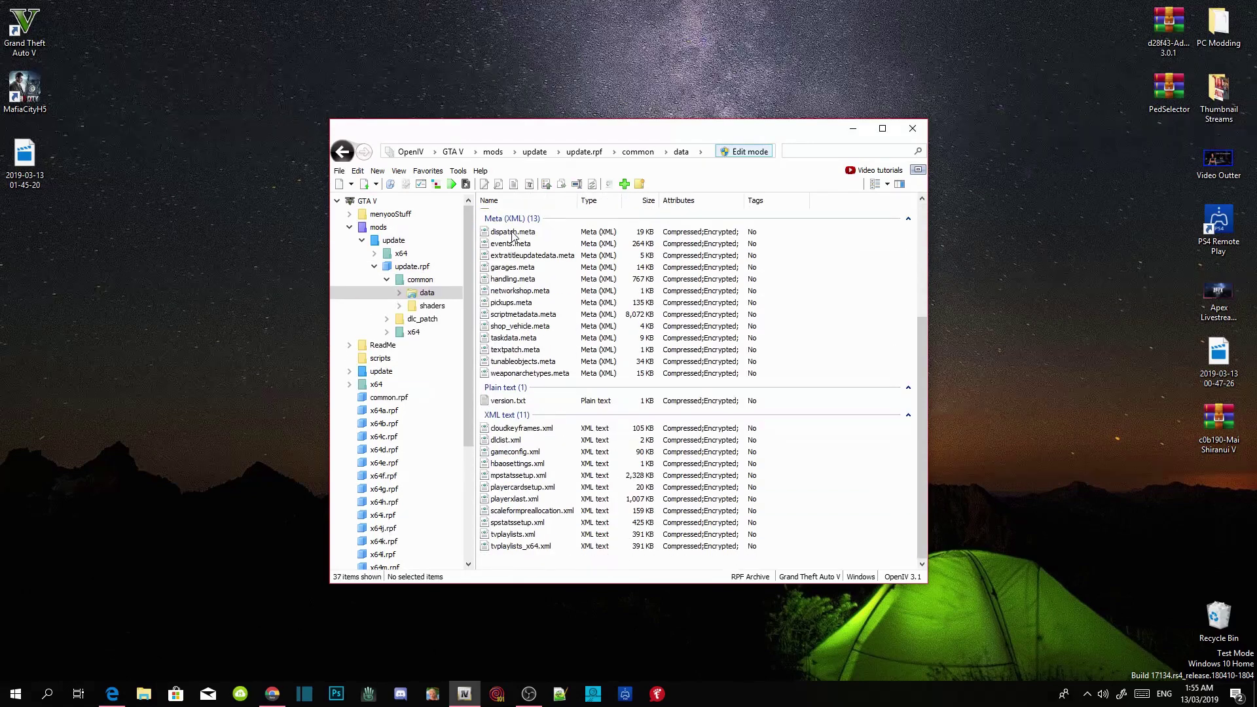
left_click(511, 443)
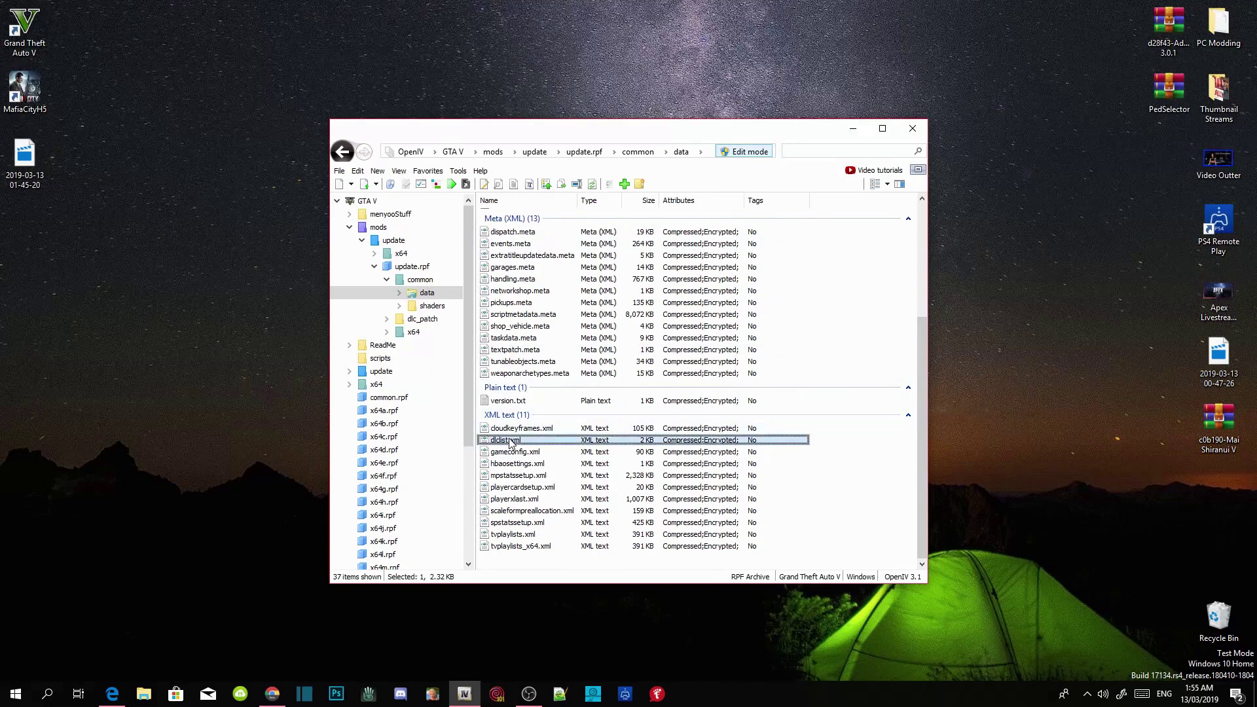
right_click(512, 442)
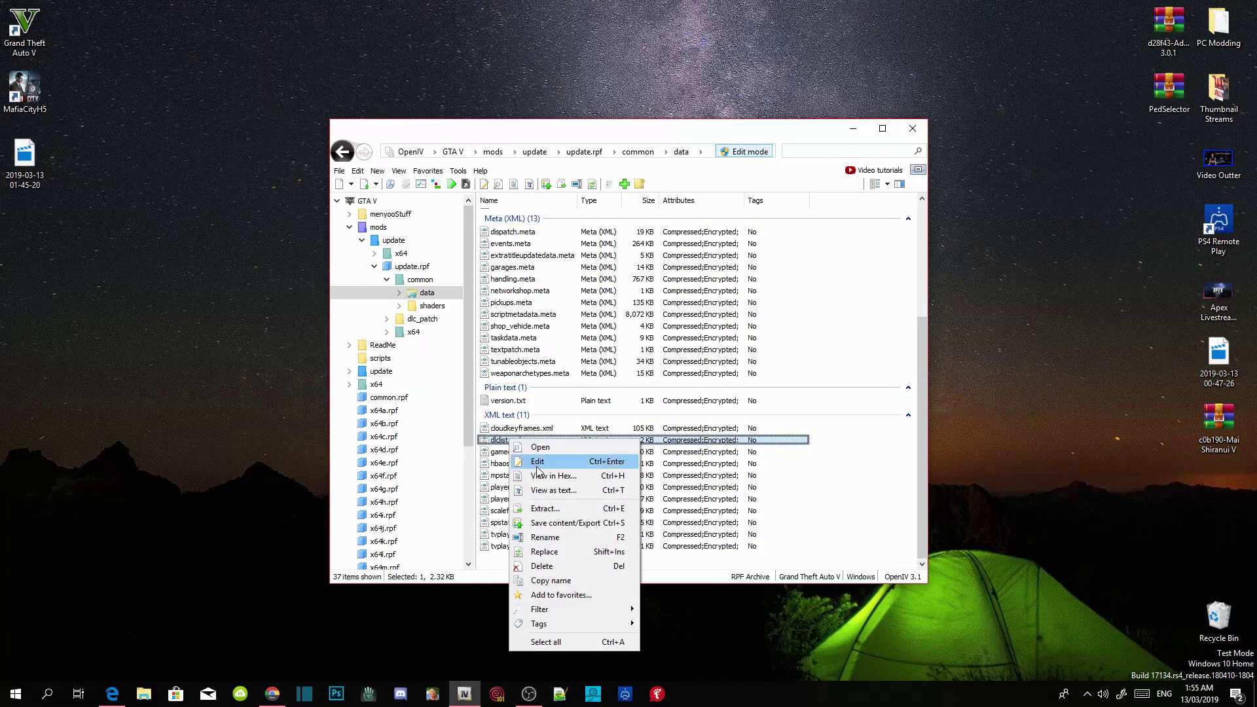
Append <Item>dlcpacks:\addonpeds\</Item> after the last entry in dlclist.xml and save it
left_click(537, 467)
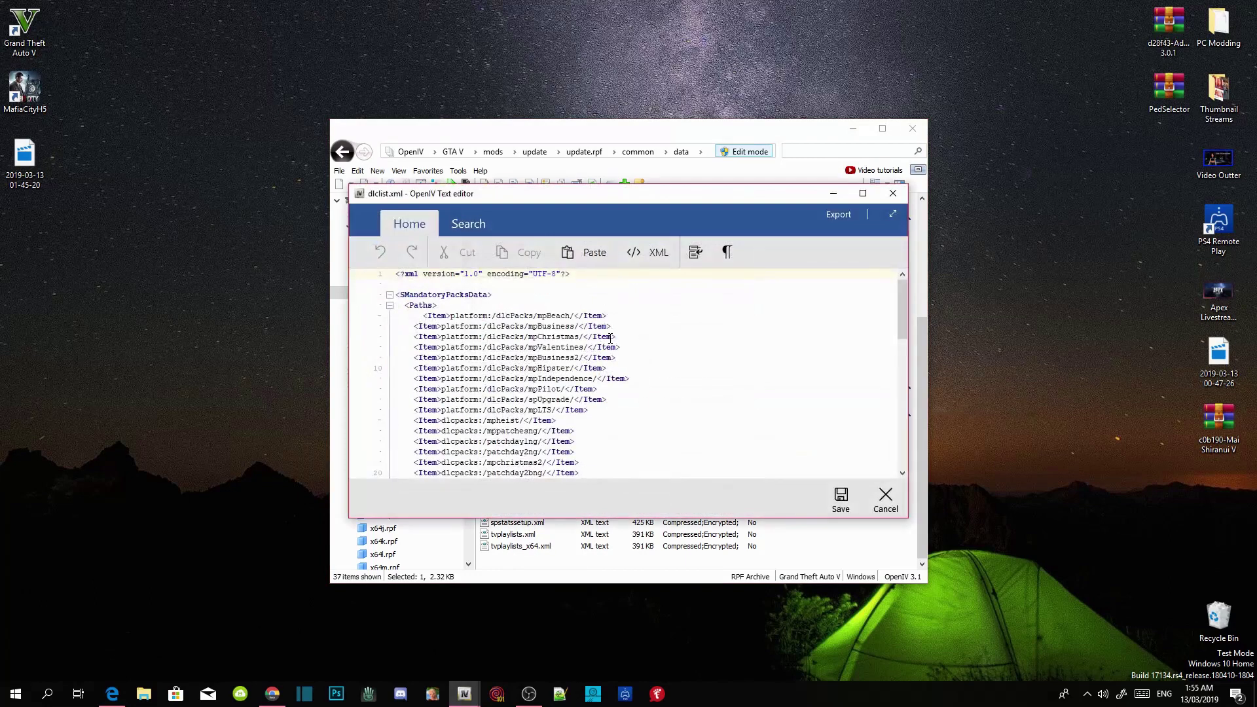
scroll(612, 380, "down", 14)
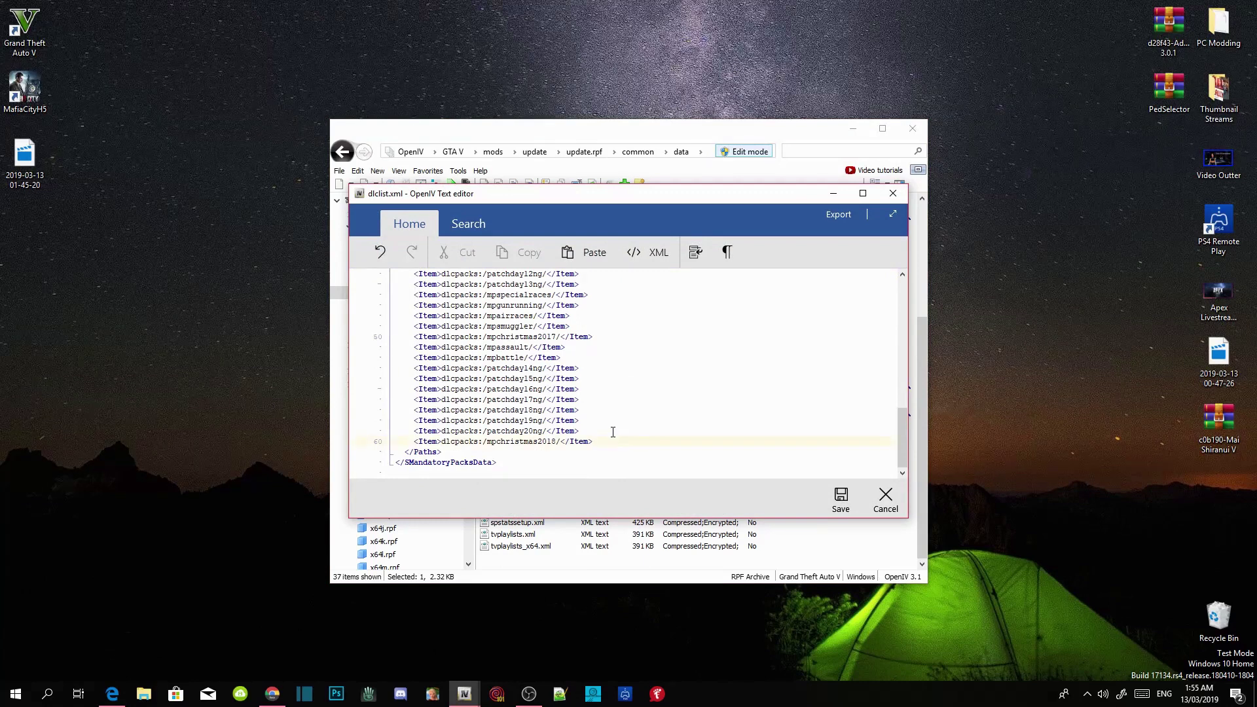
key("Return")
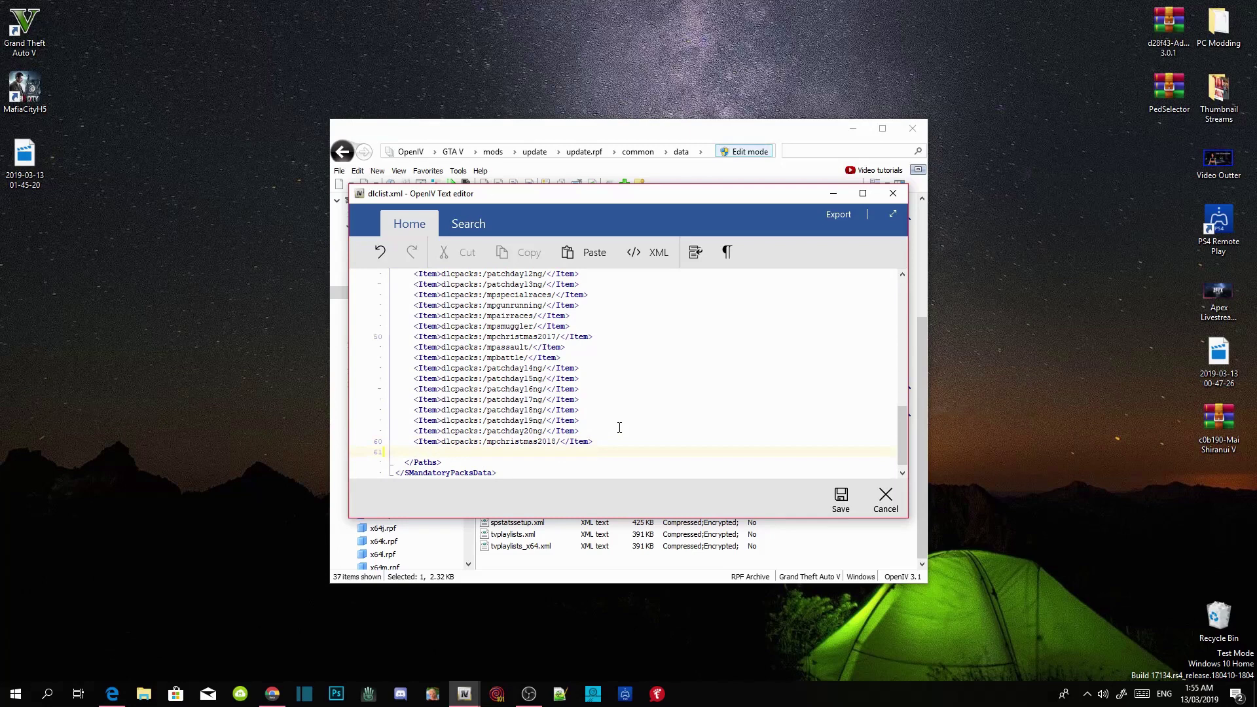
type("<Item>dlcpacks:\\addonpeds\\</Item>")
left_click(840, 501)
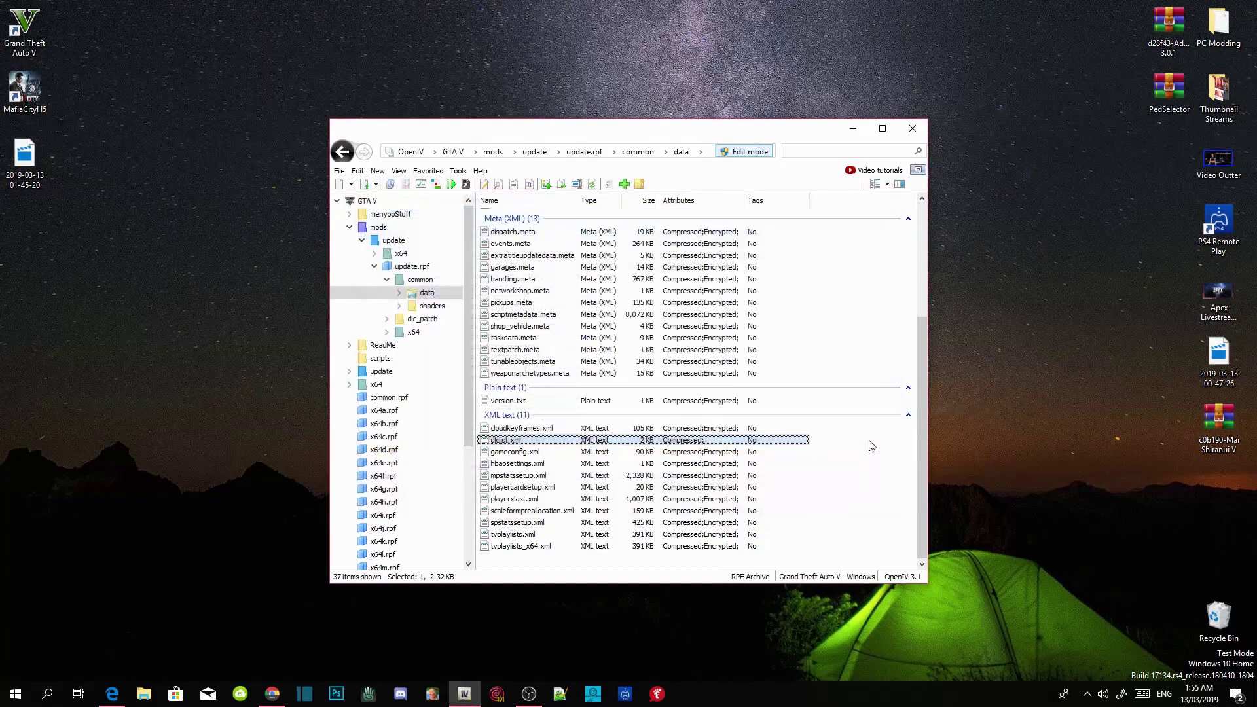
Reopen dlclist.xml to verify the new entry, return to the GTA V root, and minimise OpenIV
double_click(510, 442)
scroll(611, 353, "down", 8)
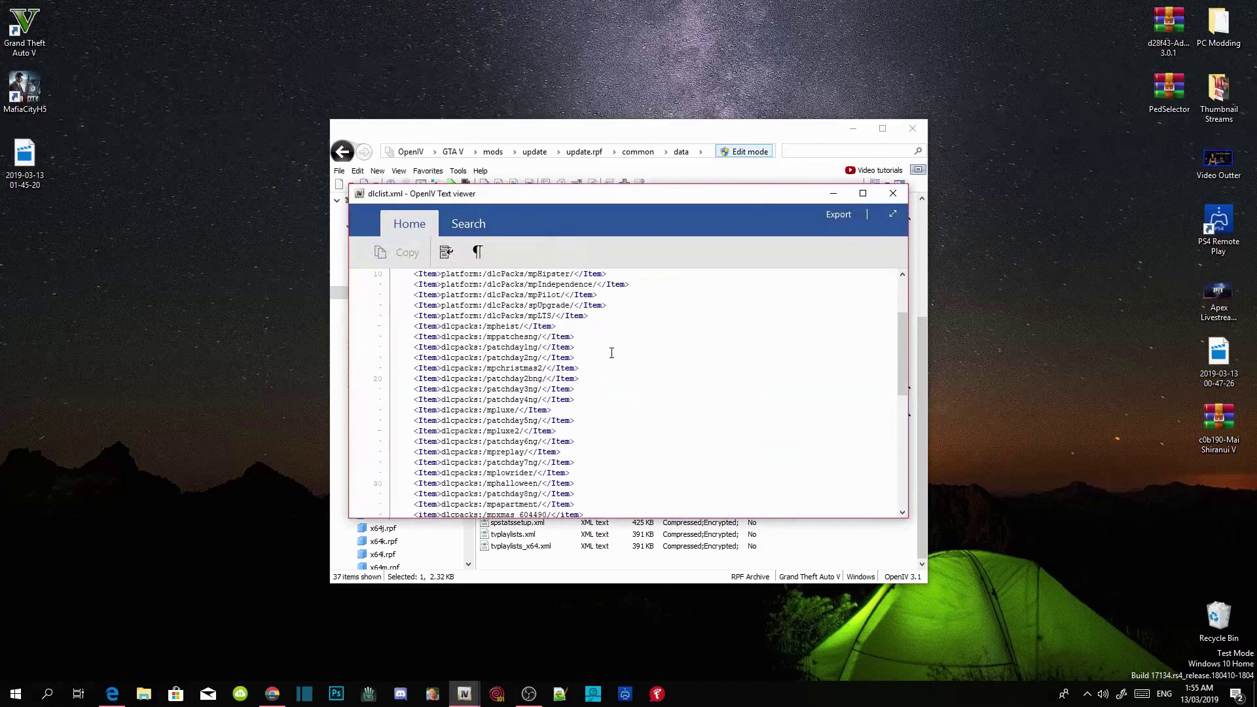
scroll(611, 353, "down", 5)
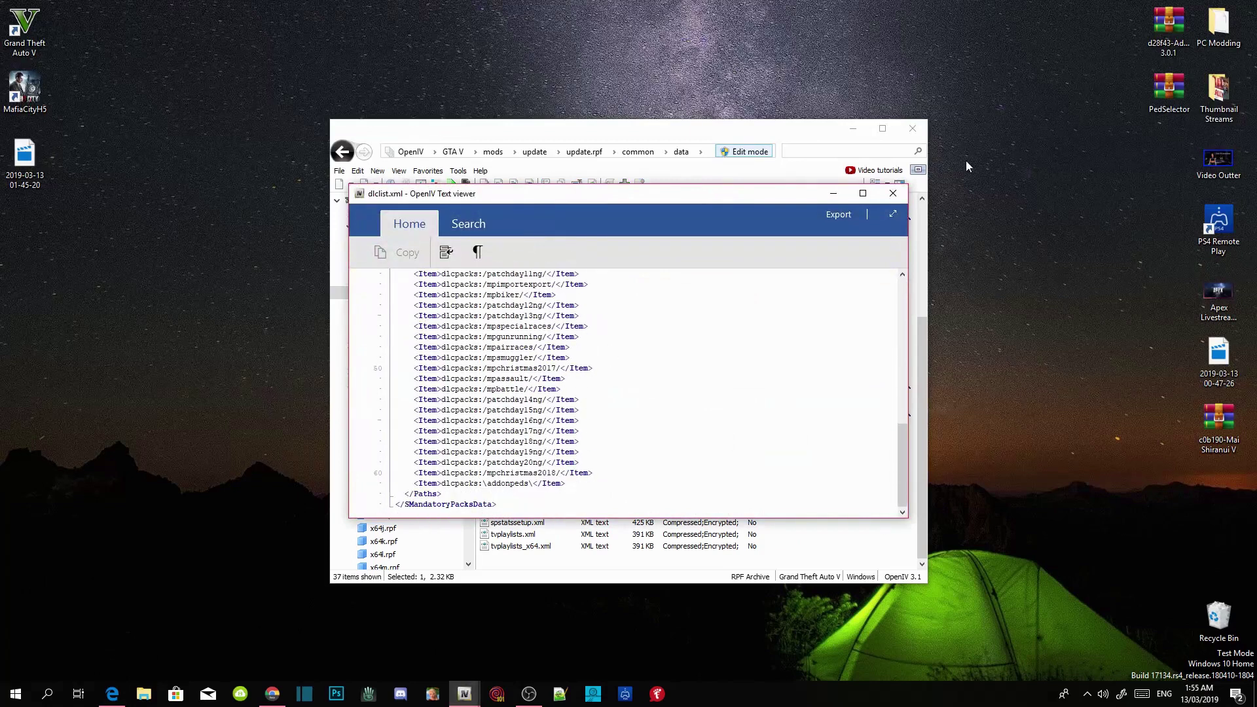
left_click(893, 195)
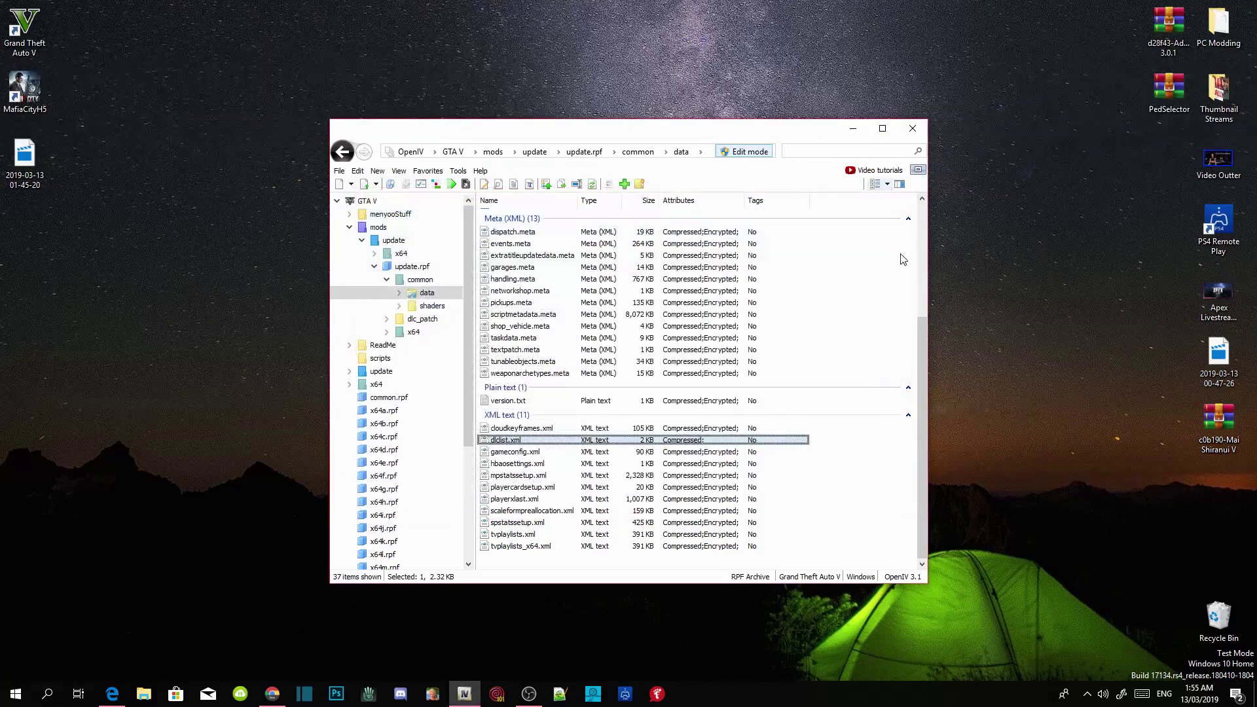
left_click(452, 153)
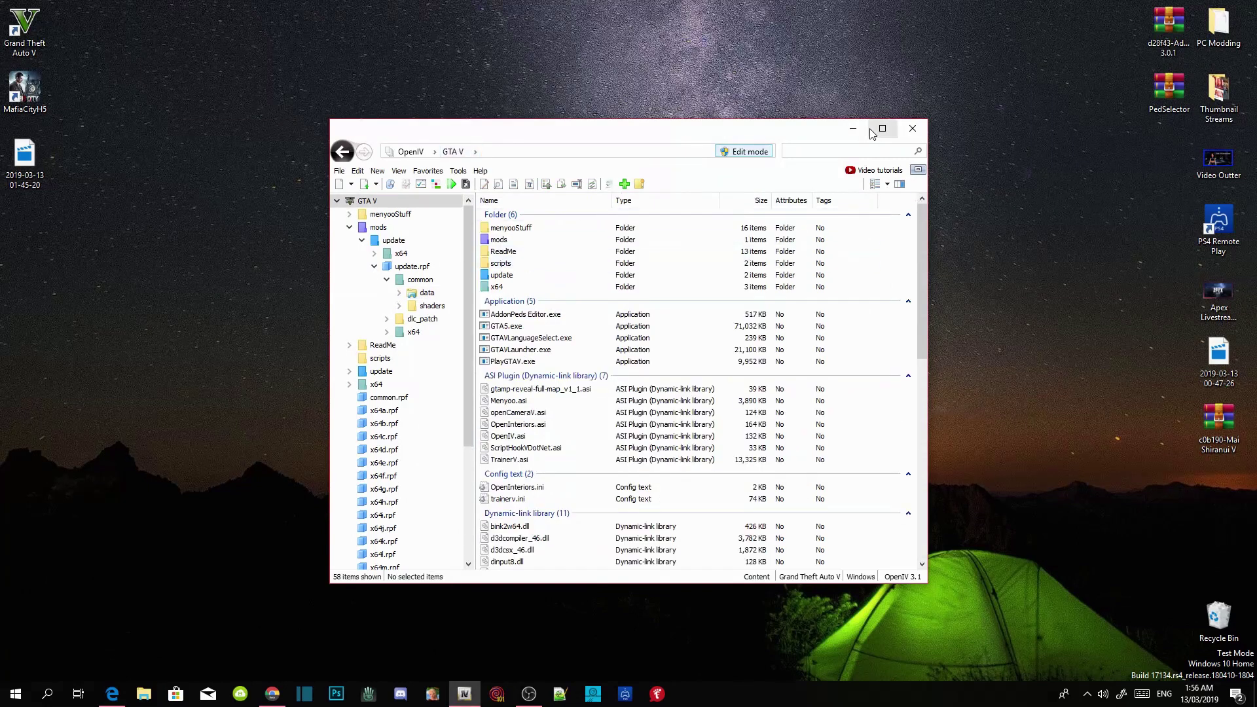
left_click(856, 129)
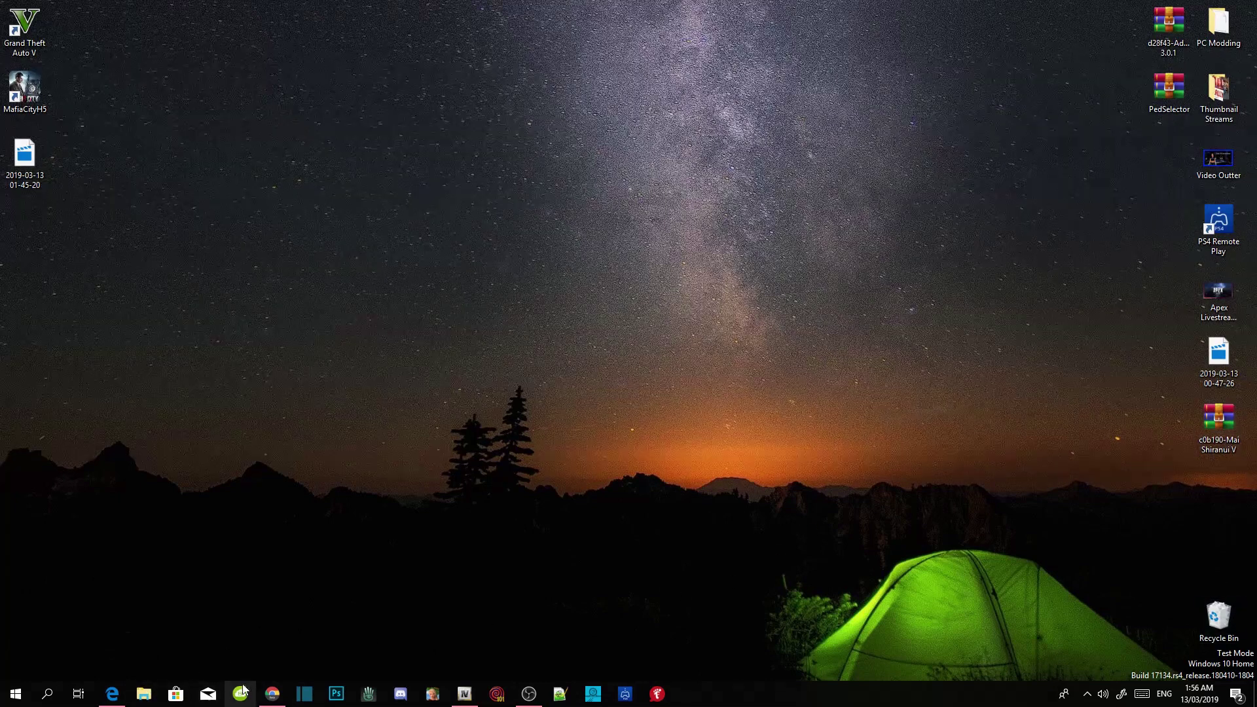
Restore Chrome, scroll through the Mai Shiranui Dead Or Alive 5 mod page, then minimise it
left_click(272, 695)
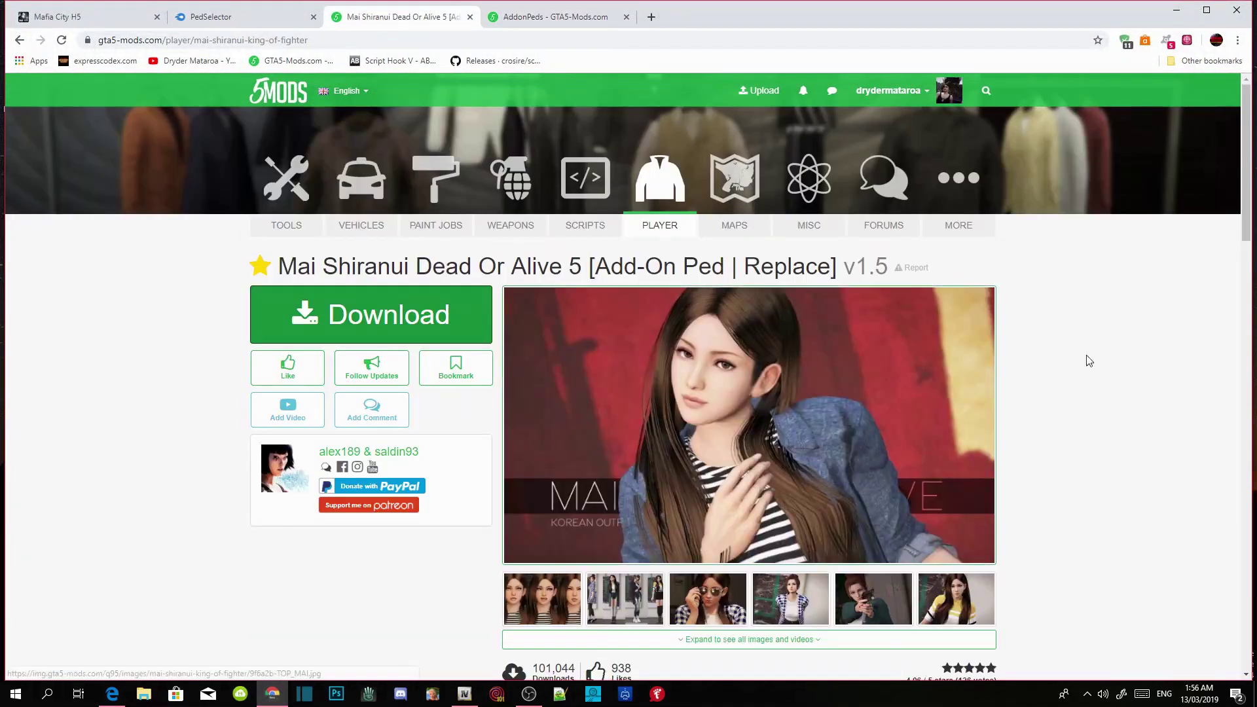
scroll(871, 373, "down", 1)
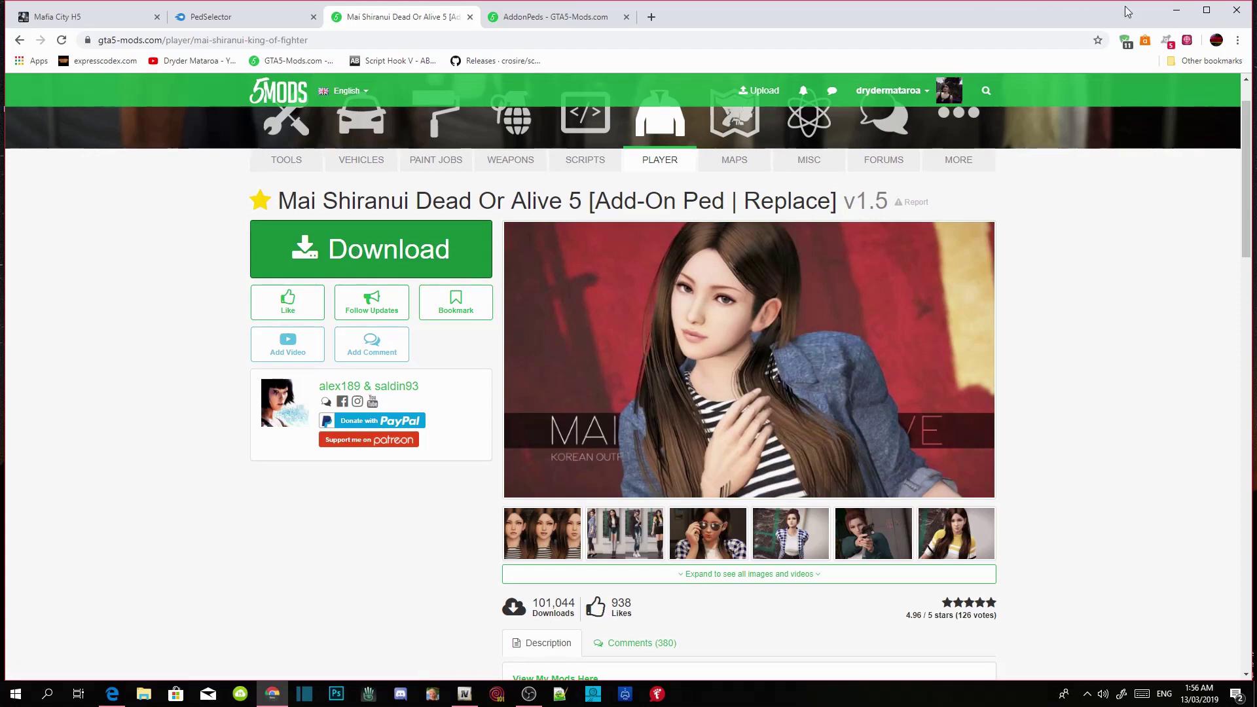
left_click(1176, 10)
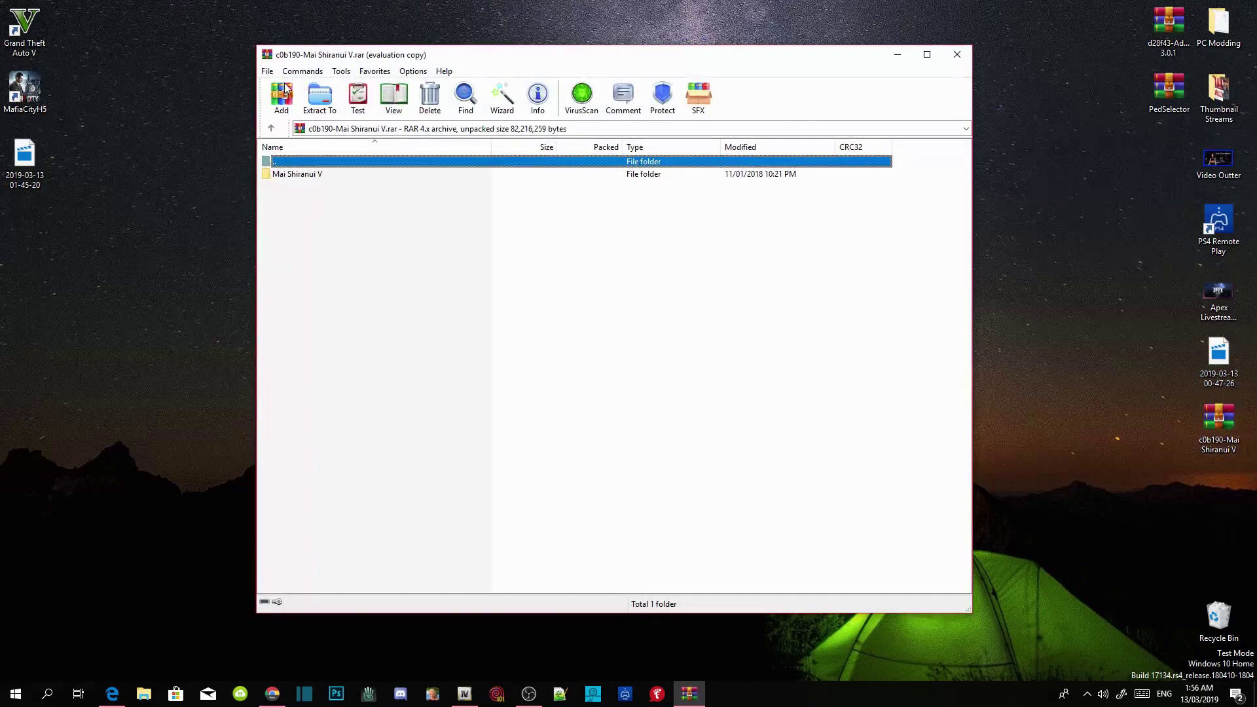
Open Mai Shiranui V > SNK Shiranui Mai and select MaiS.ydd, MaiS.yft, MaiS.ymt and MaiS.ytd
double_click(317, 179)
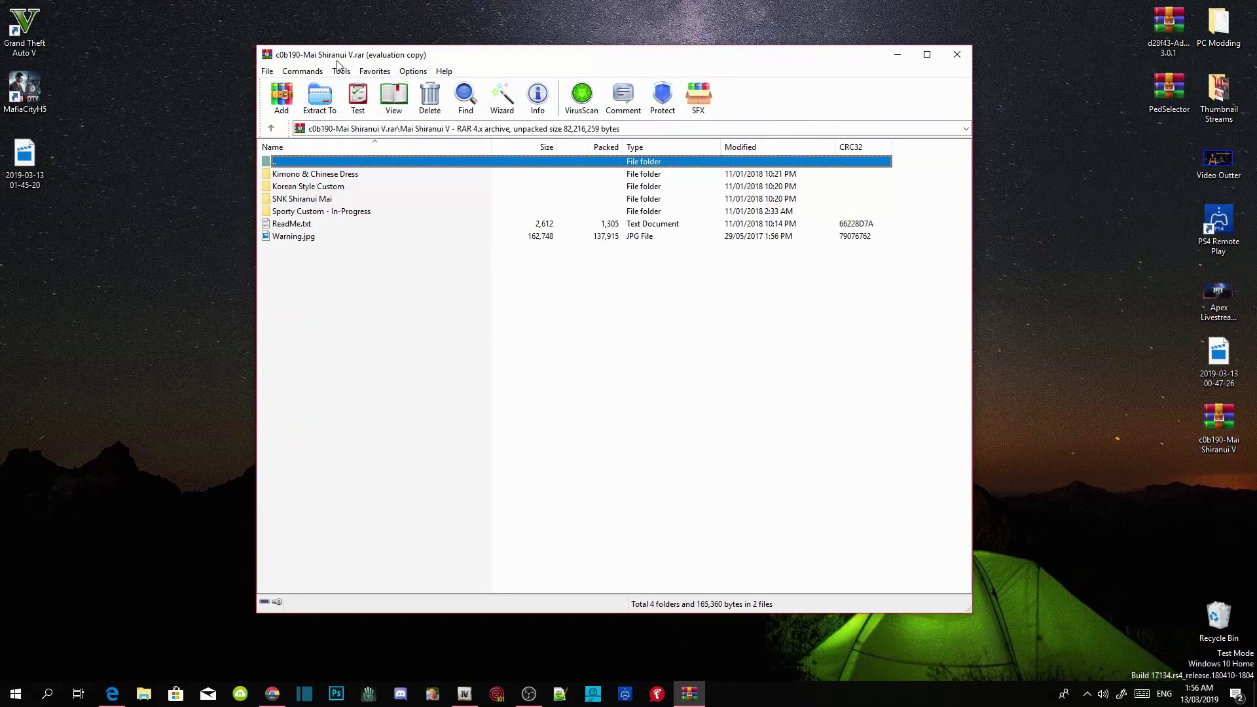
left_click_drag(340, 59, 886, 95)
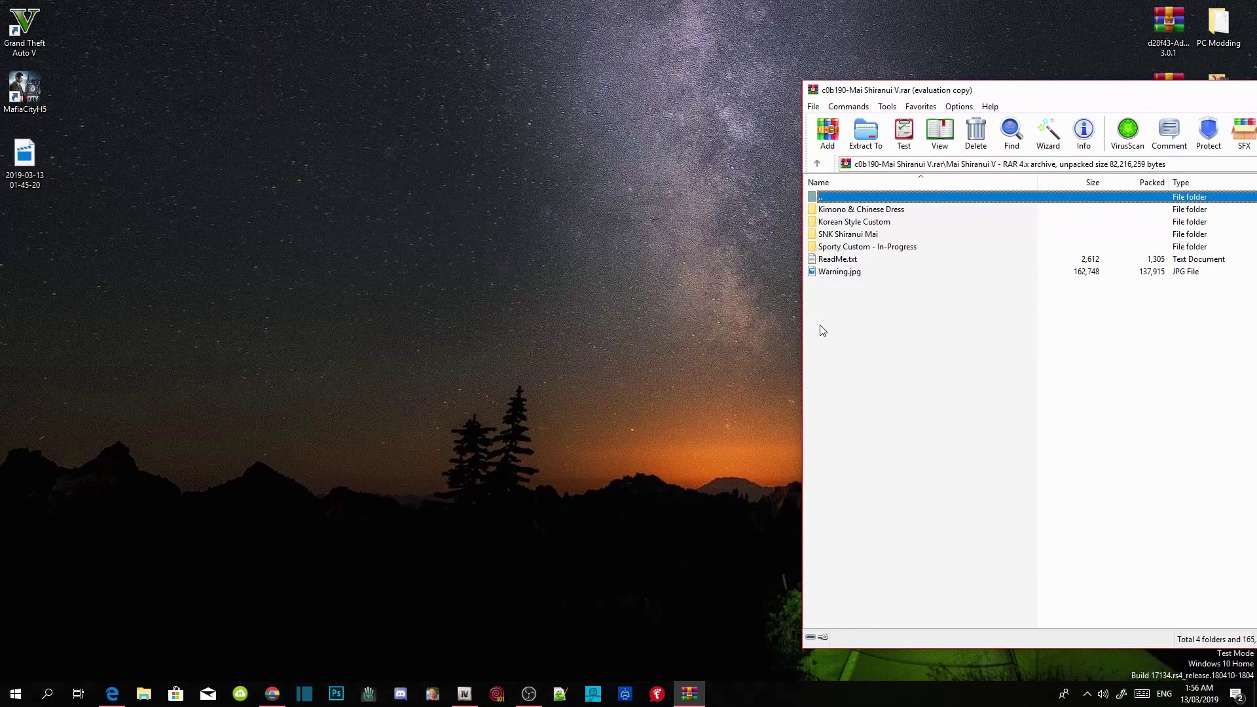
left_click(856, 247)
double_click(860, 234)
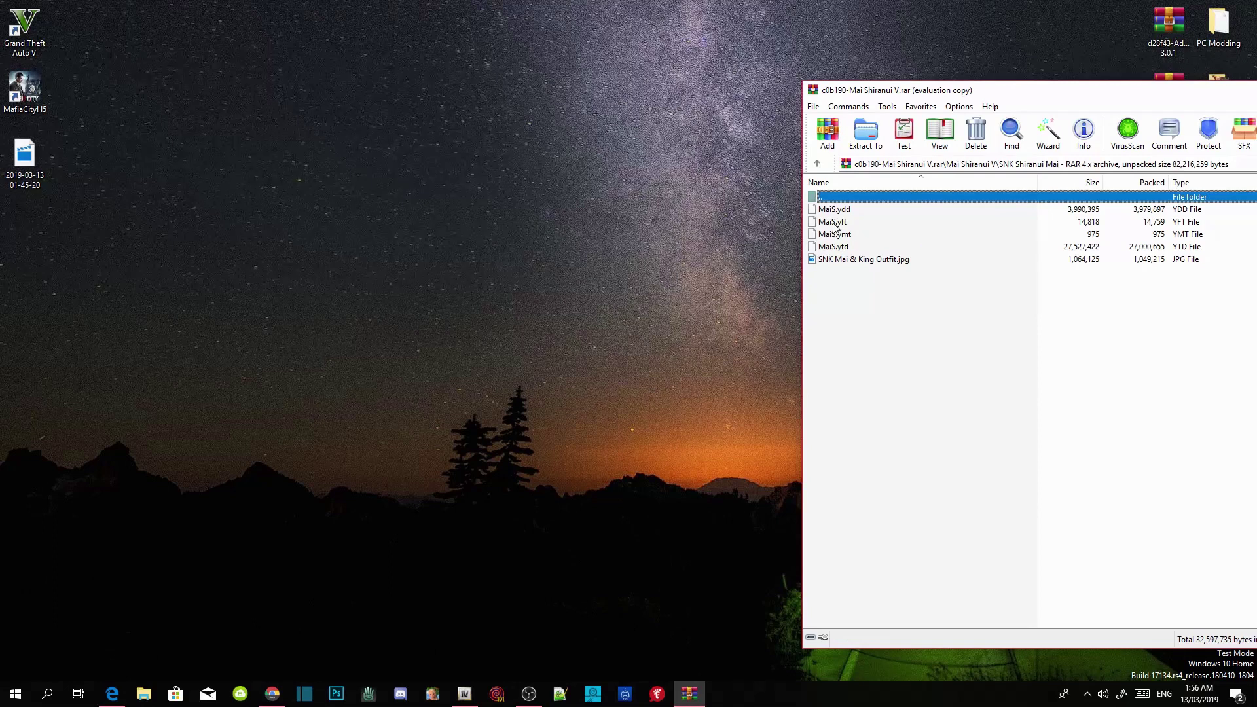
left_click(845, 211)
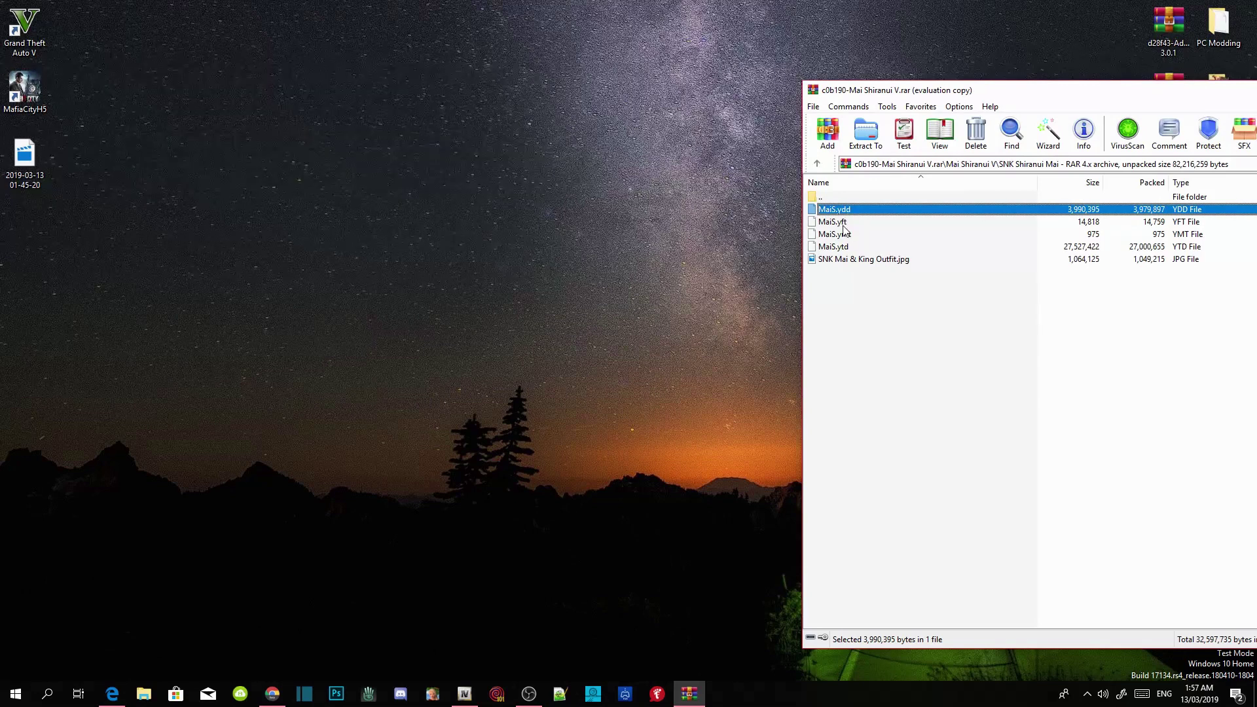
left_click(844, 223, "ctrl")
left_click(848, 235, "ctrl")
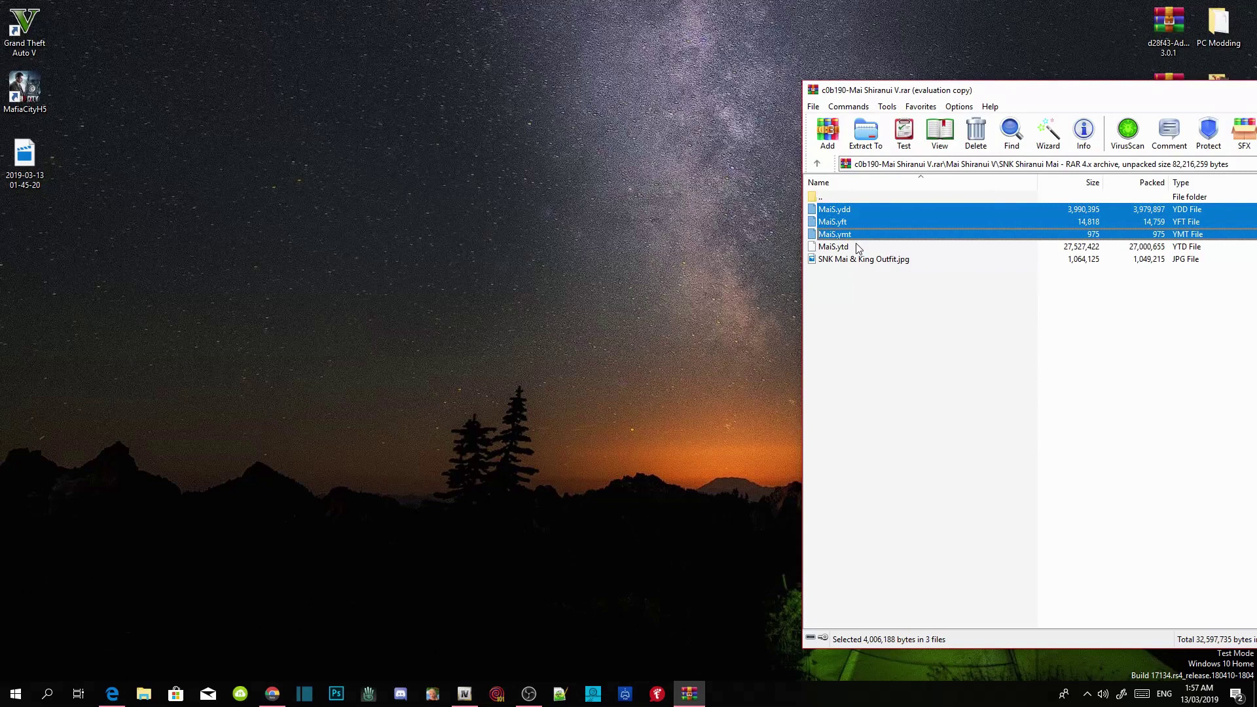
left_click(854, 249, "ctrl")
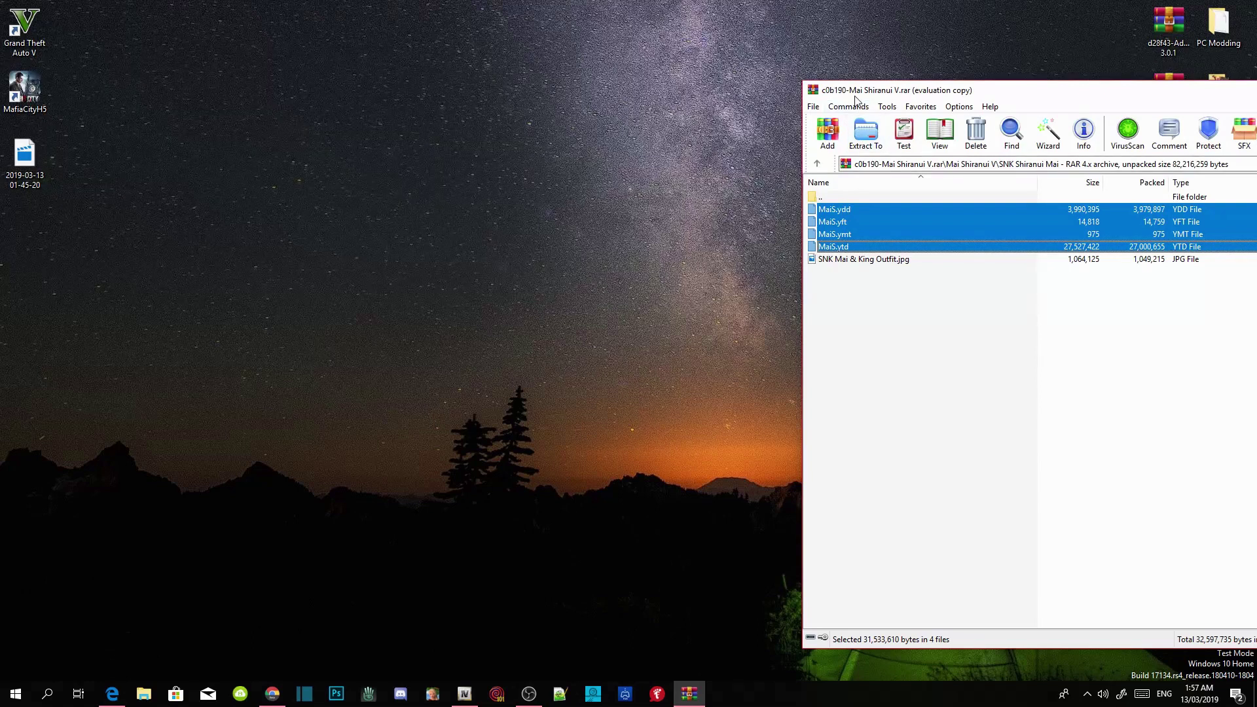
left_click_drag(855, 97, 1055, 83)
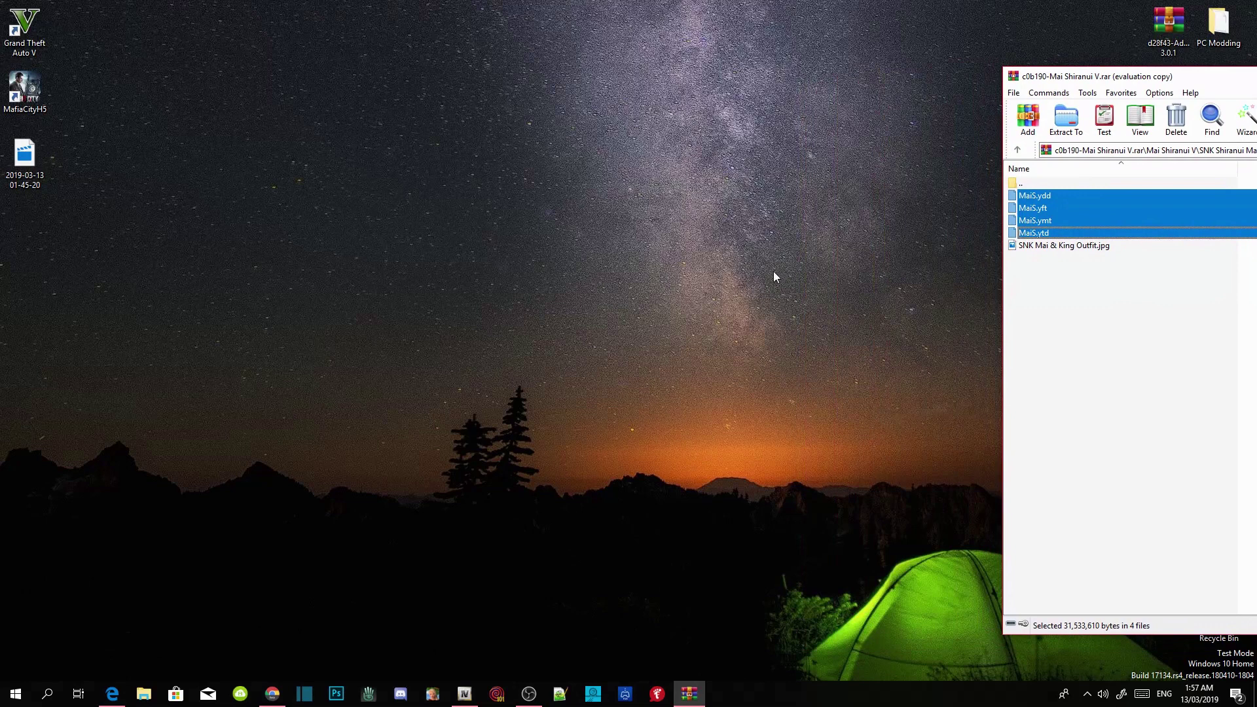
Restore OpenIV and browse mods\update\x64\dlcpacks\addonpeds\dlc.rpf into peds.rpf
left_click(466, 695)
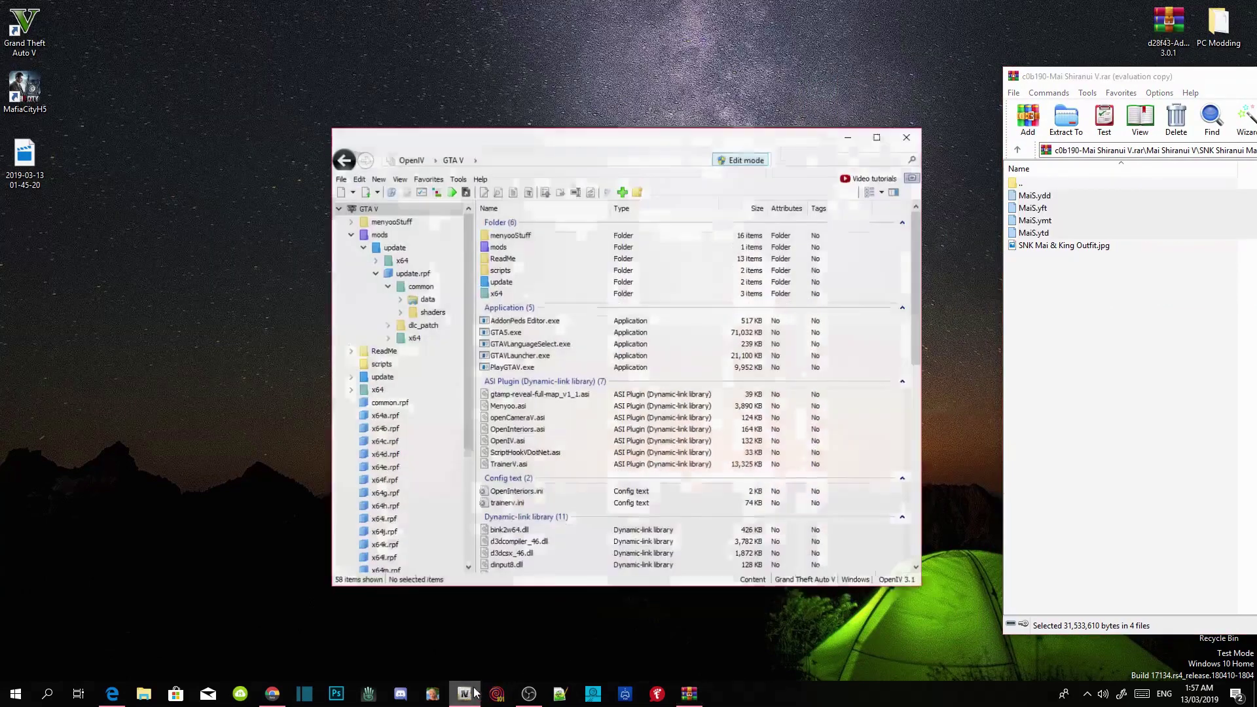
left_click_drag(779, 139, 681, 123)
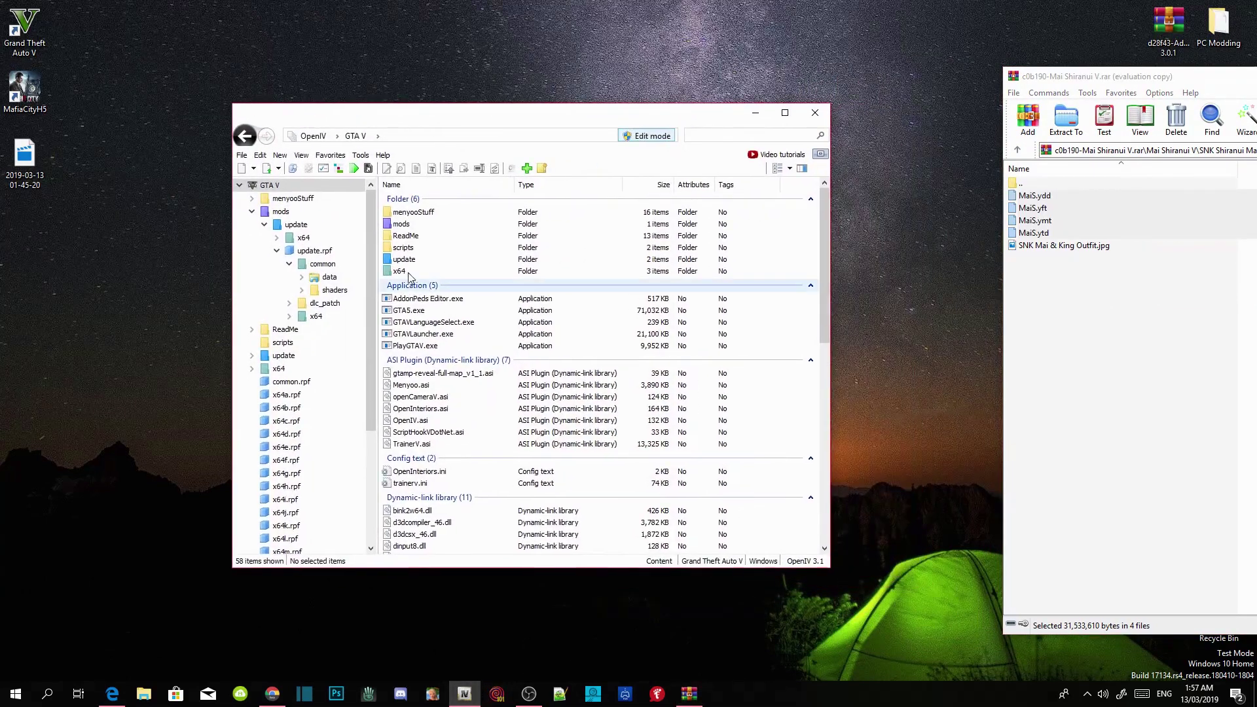
double_click(401, 223)
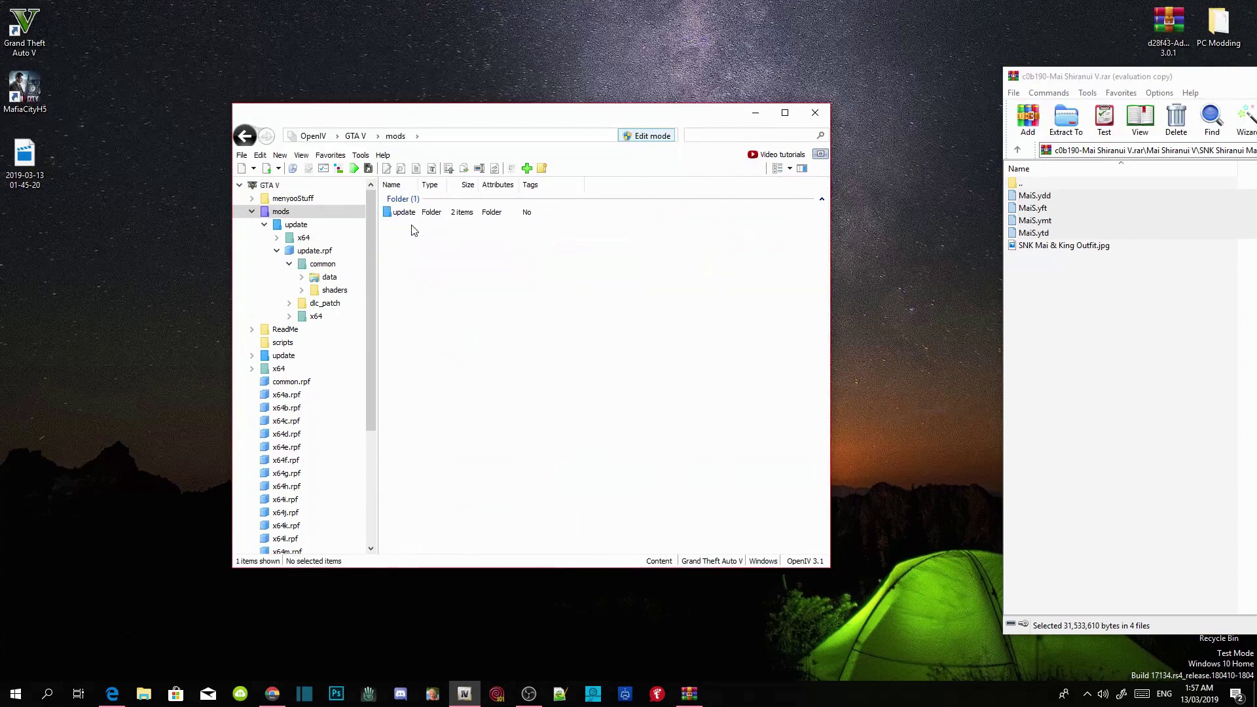
double_click(405, 212)
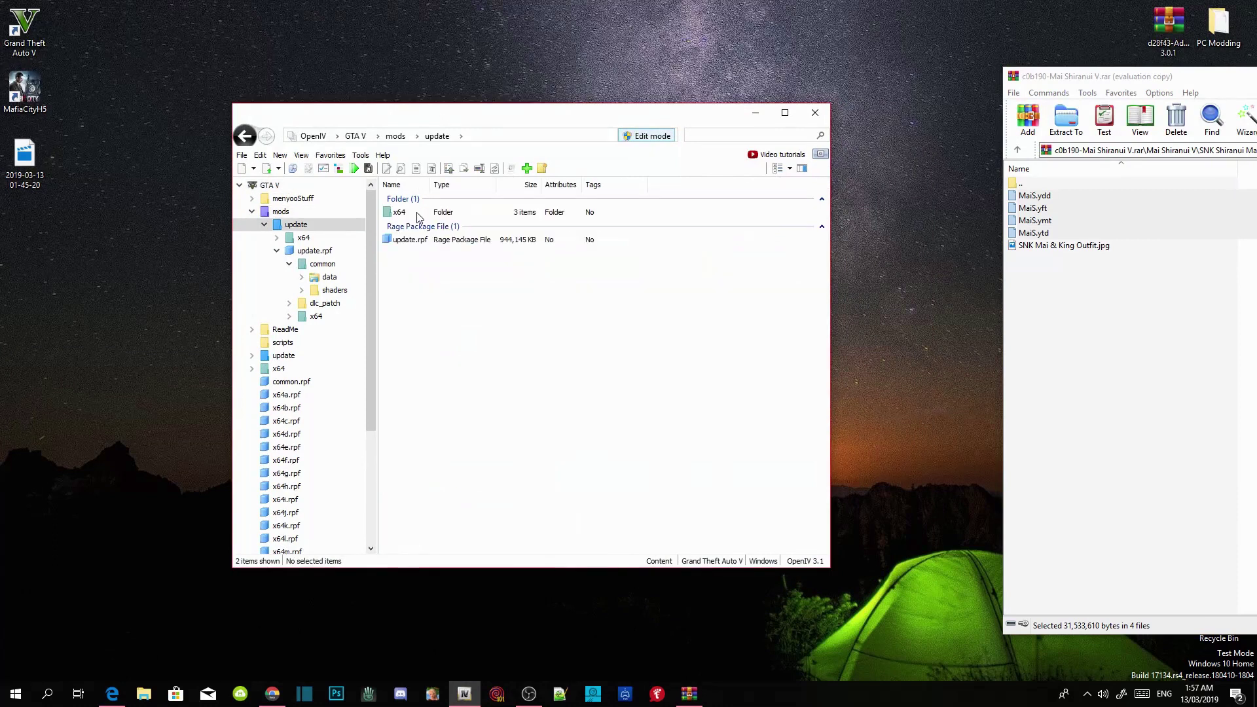
double_click(419, 218)
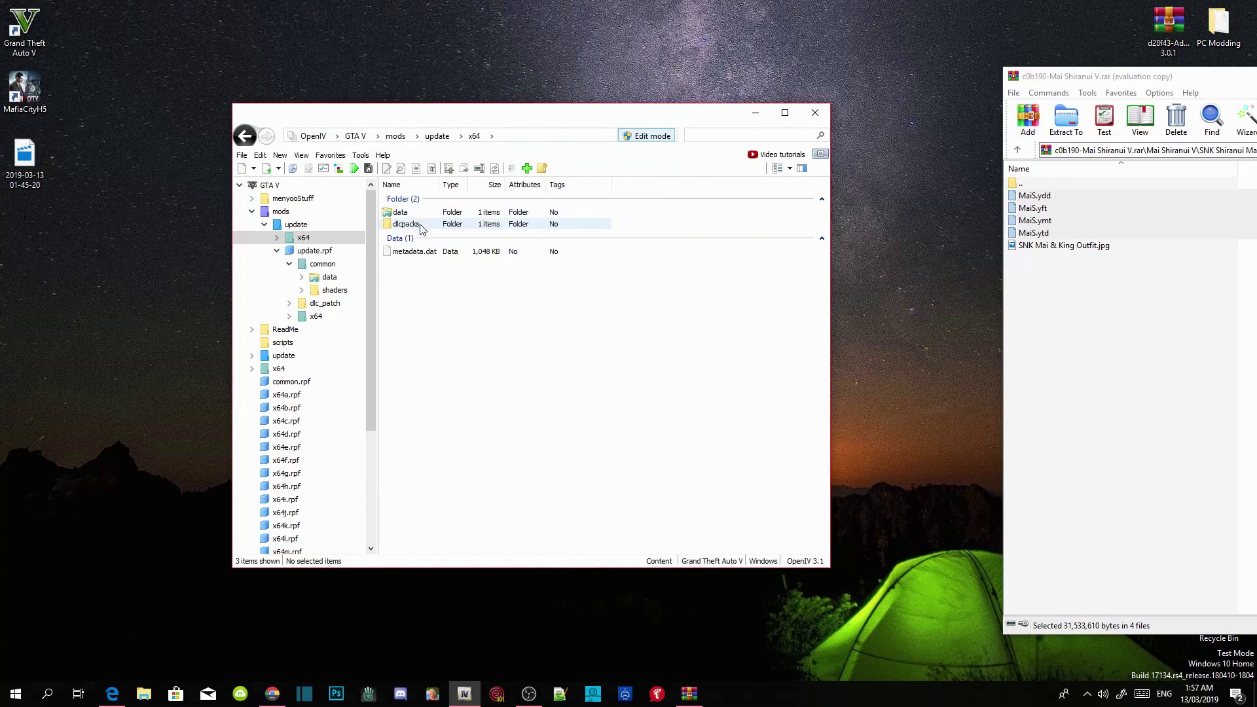
double_click(407, 224)
double_click(420, 212)
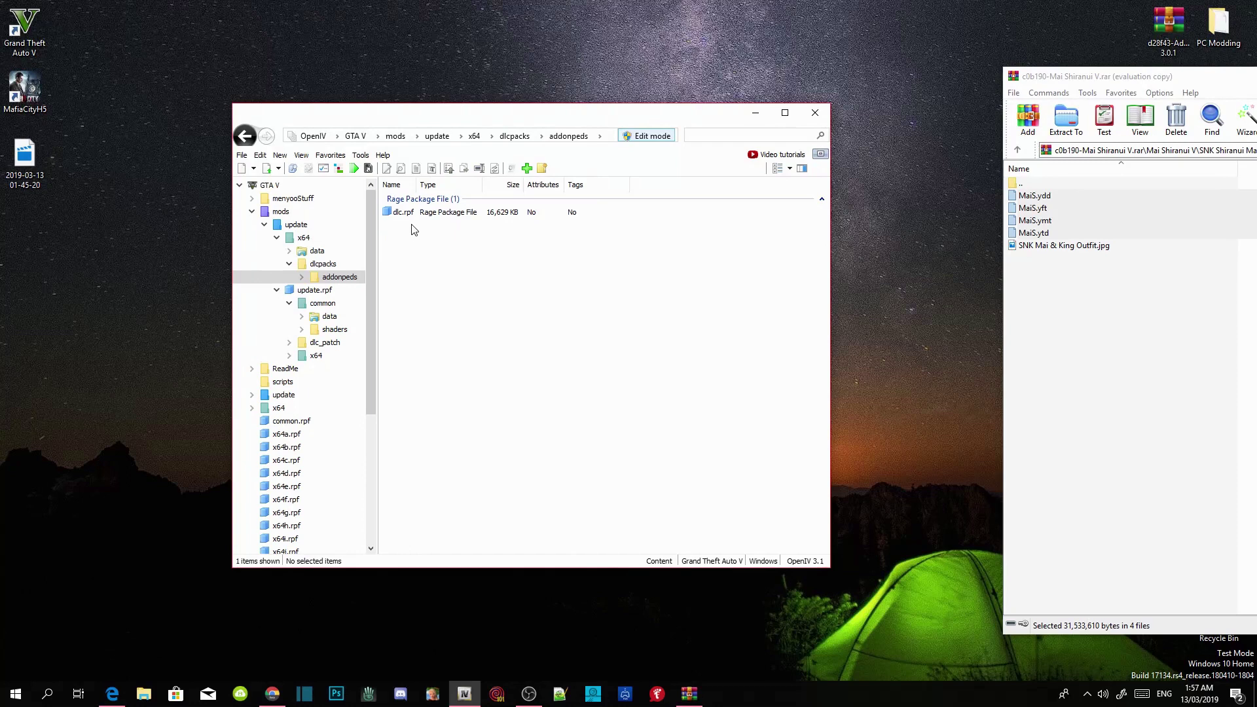
double_click(412, 214)
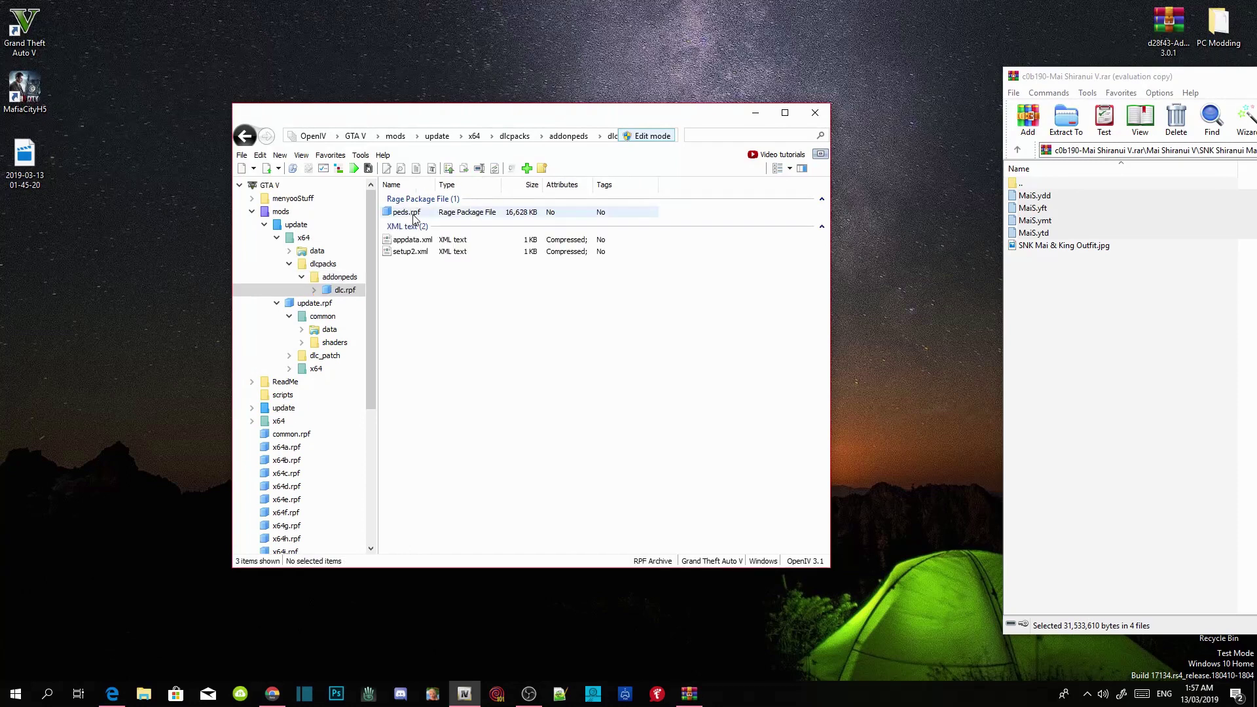
double_click(407, 213)
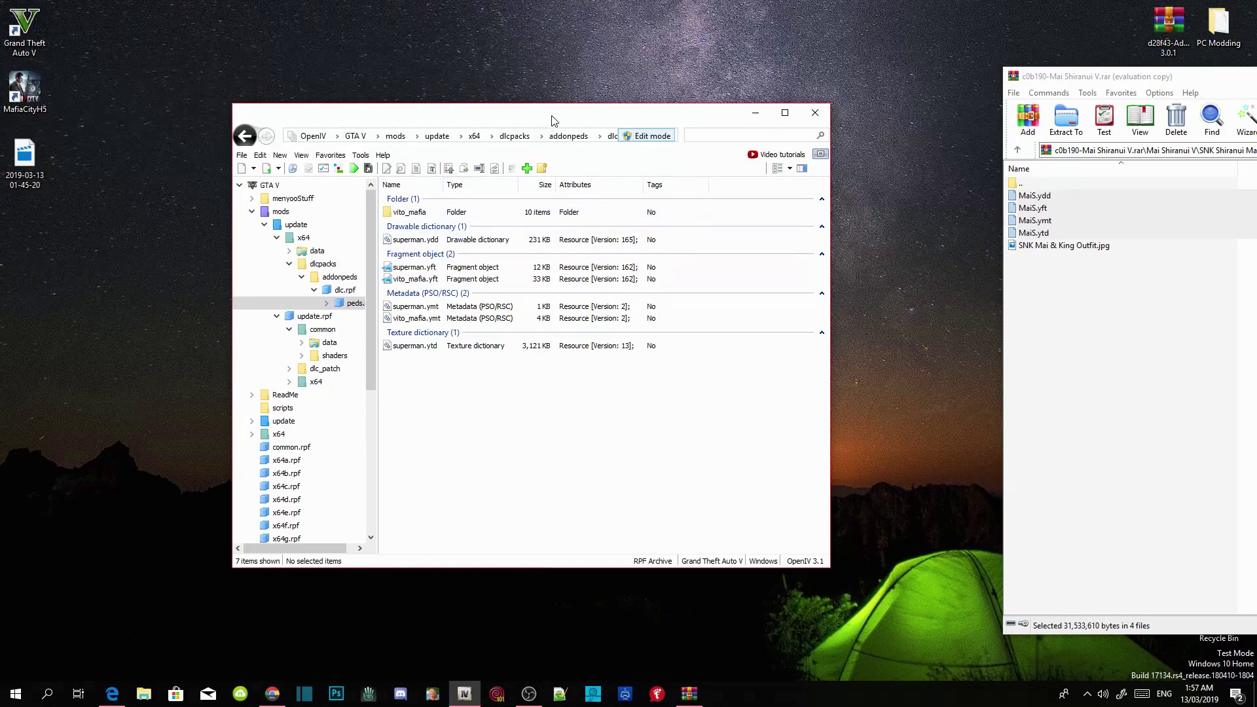
left_click_drag(553, 120, 442, 80)
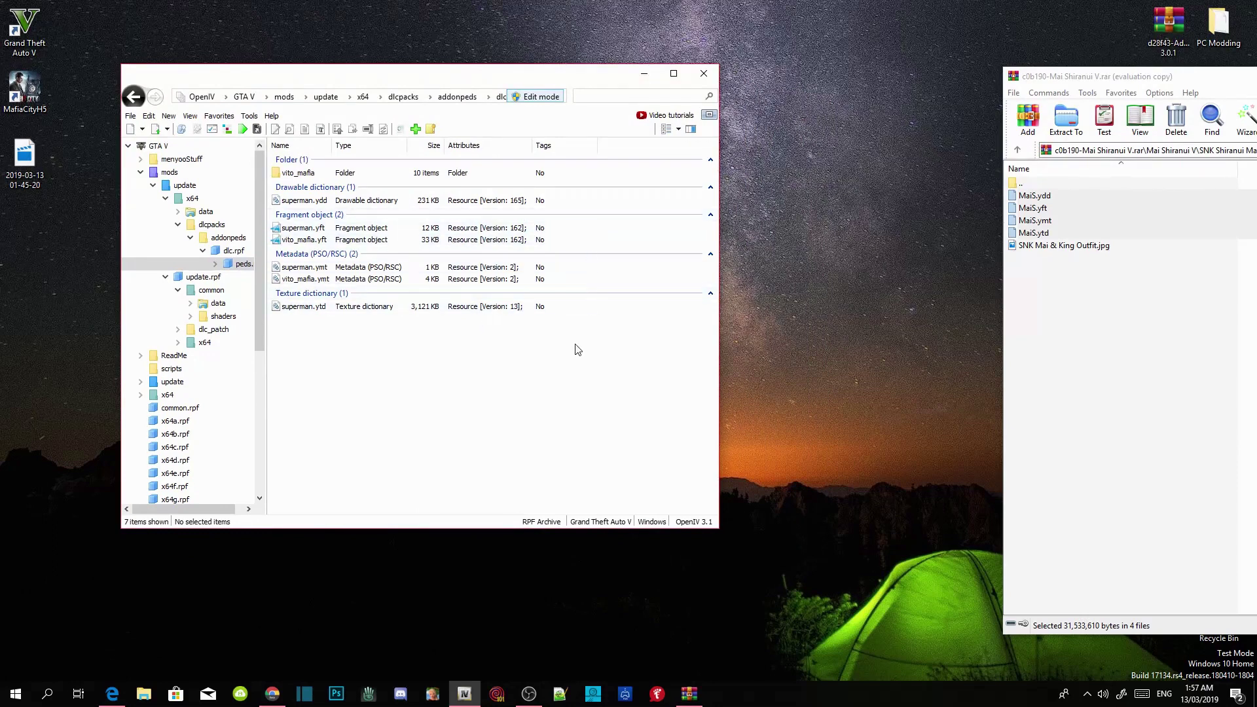
Delete all seven sample ped files from the peds archive
left_click_drag(478, 433, 349, 168)
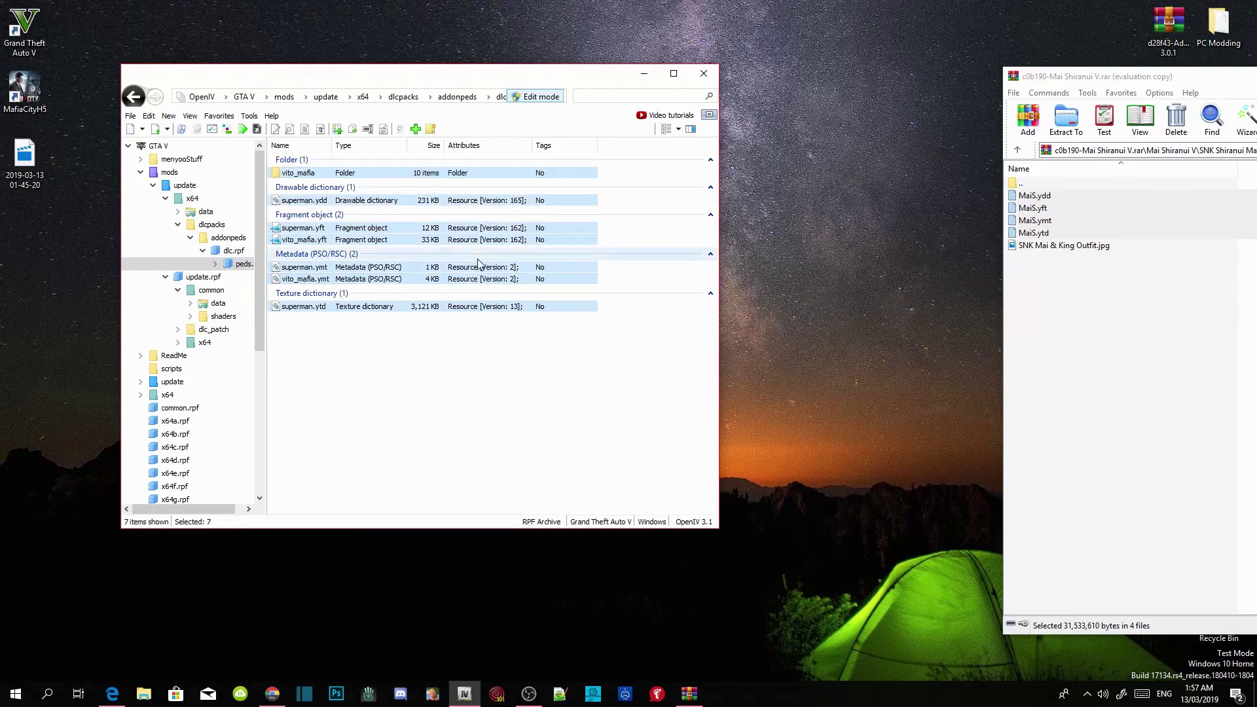
right_click(488, 242)
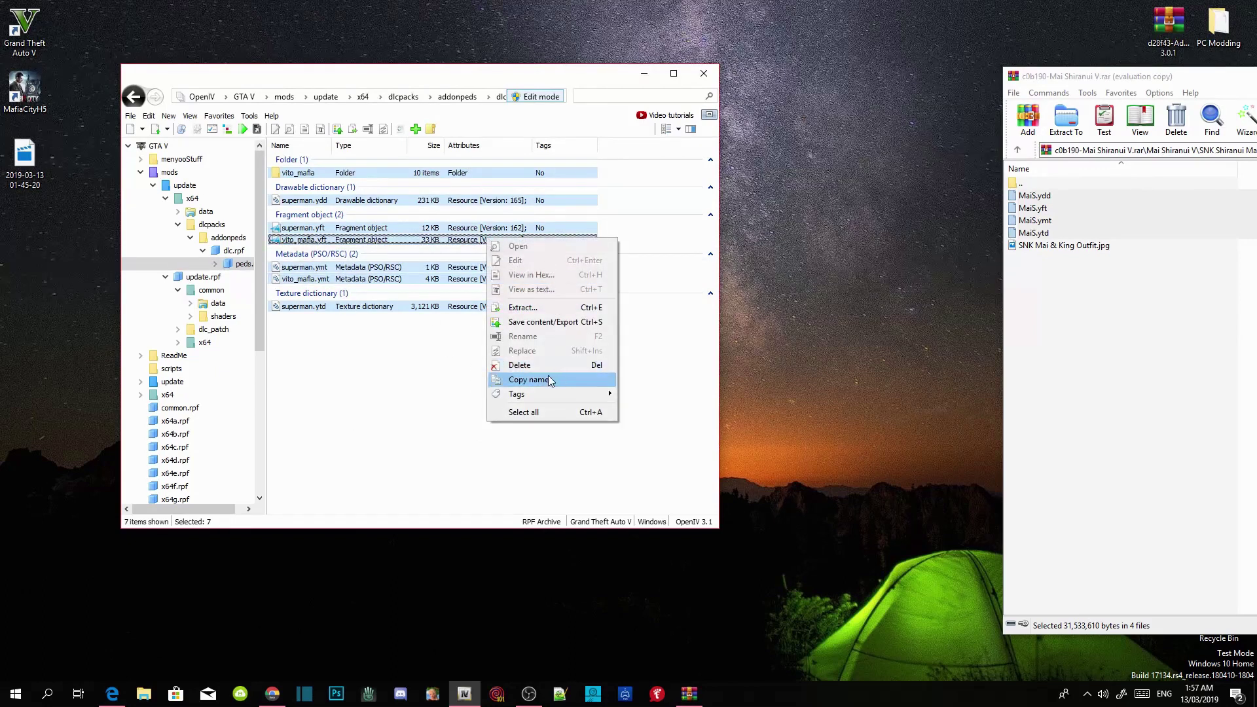
left_click(519, 365)
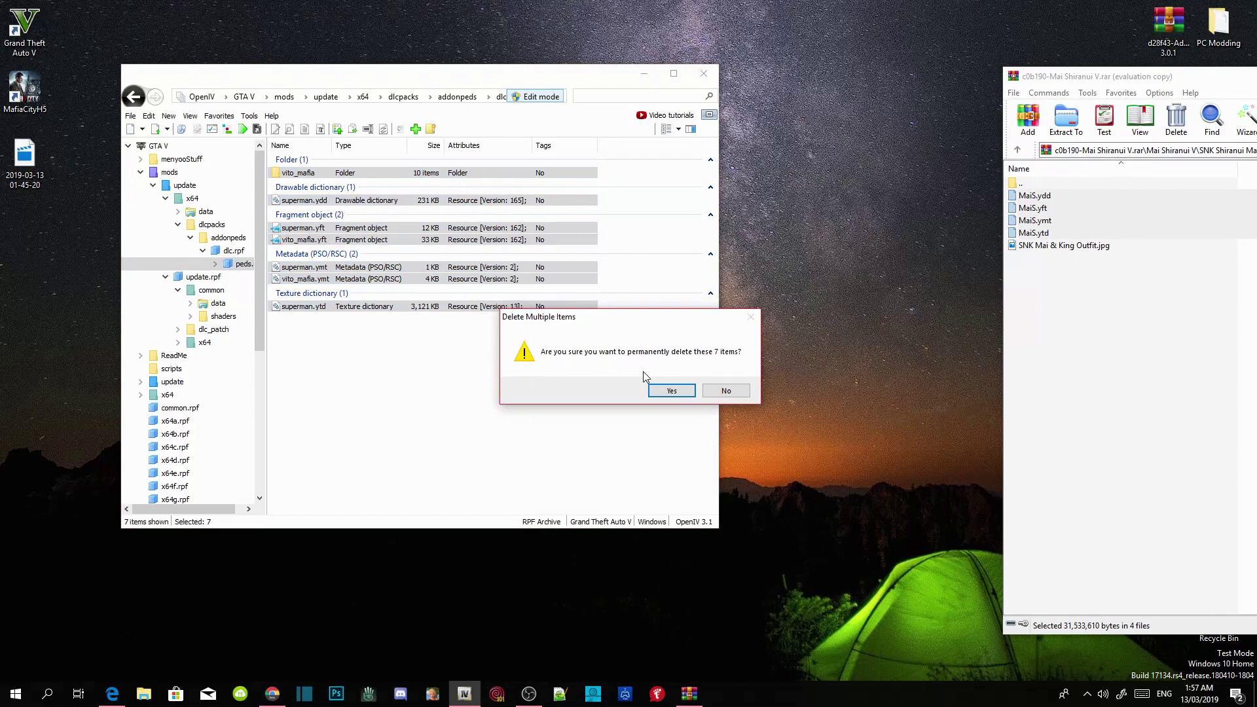
left_click(663, 391)
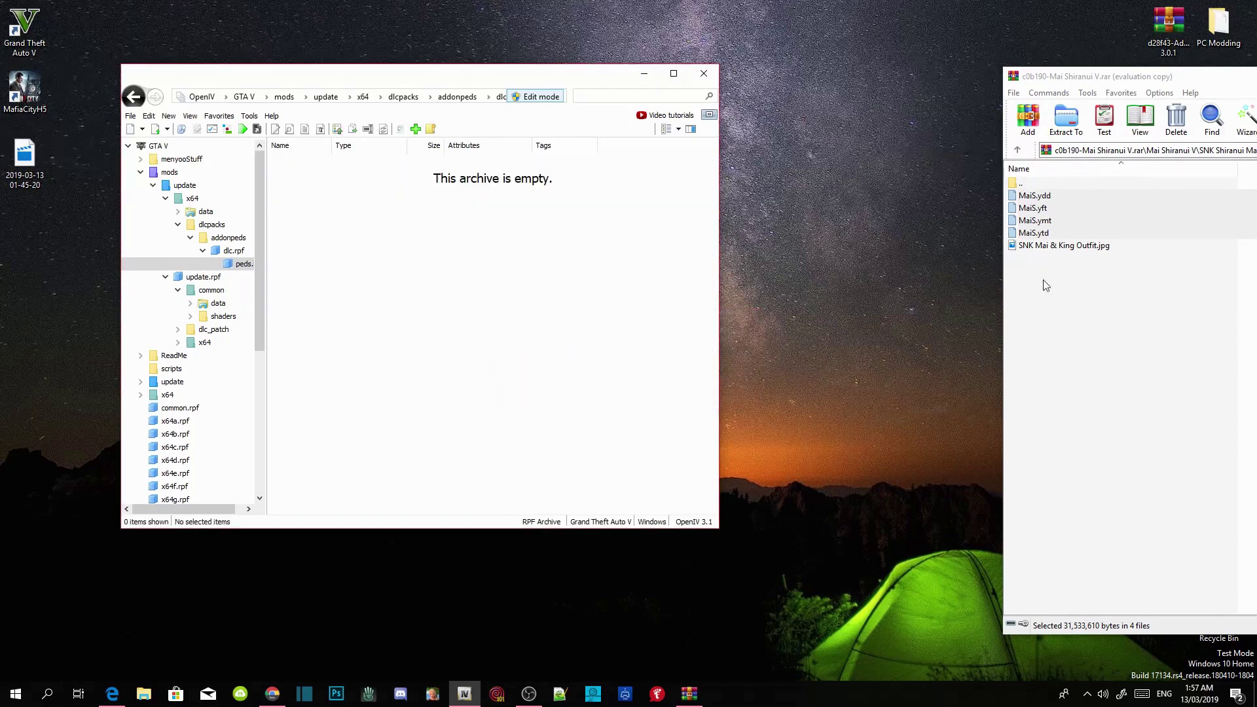
Copy MaiS.ydd, MaiS.yft, MaiS.ymt and MaiS.ytd from WinRAR into the peds archive
left_click(1062, 336)
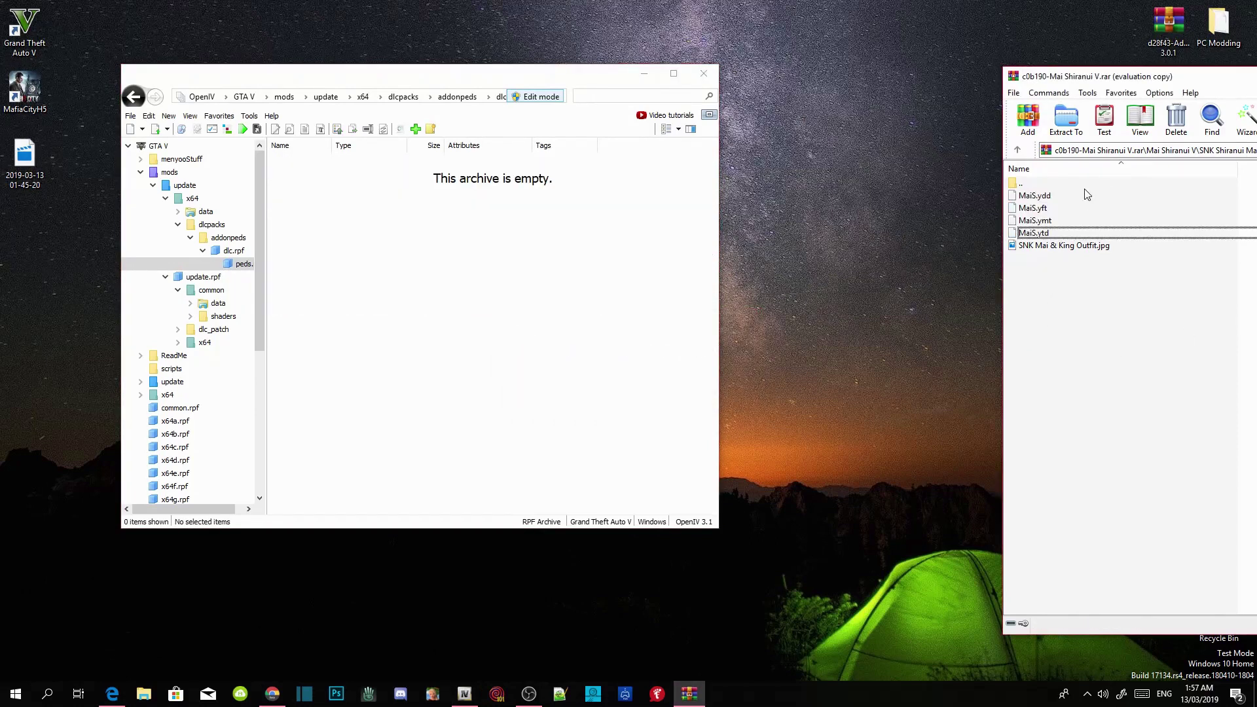
left_click(1046, 198)
left_click(1047, 209, "ctrl")
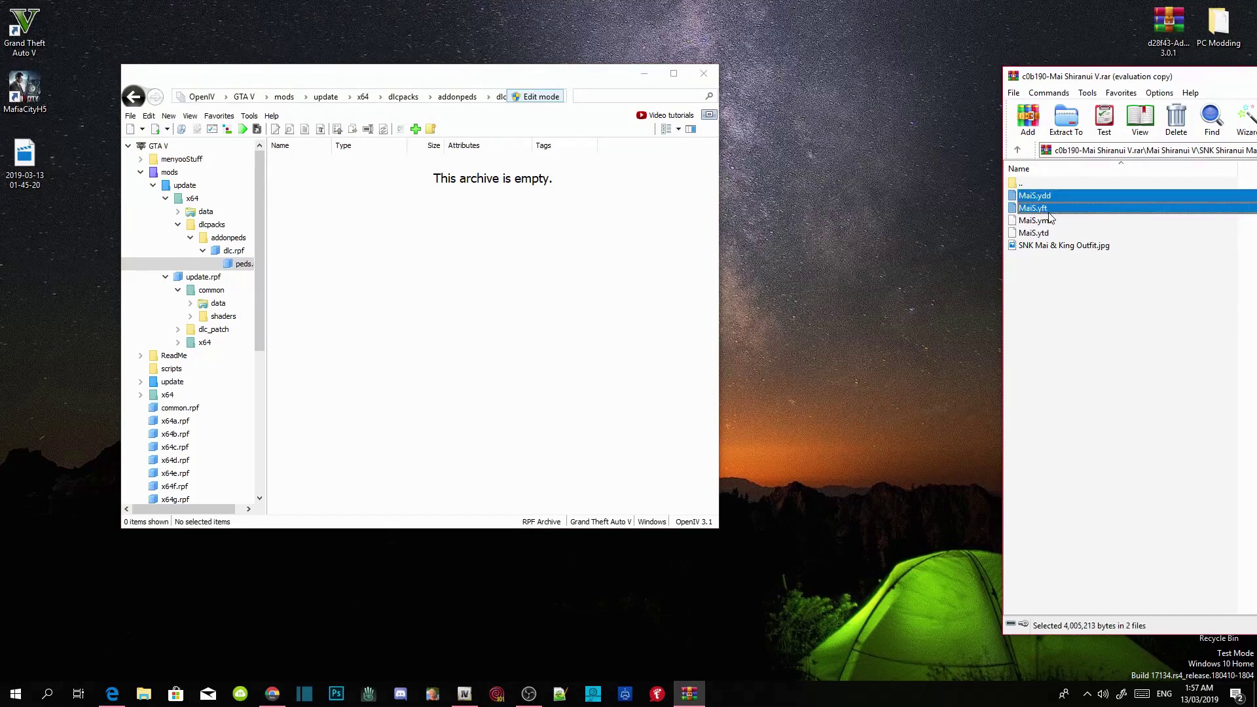
left_click(1049, 221, "ctrl")
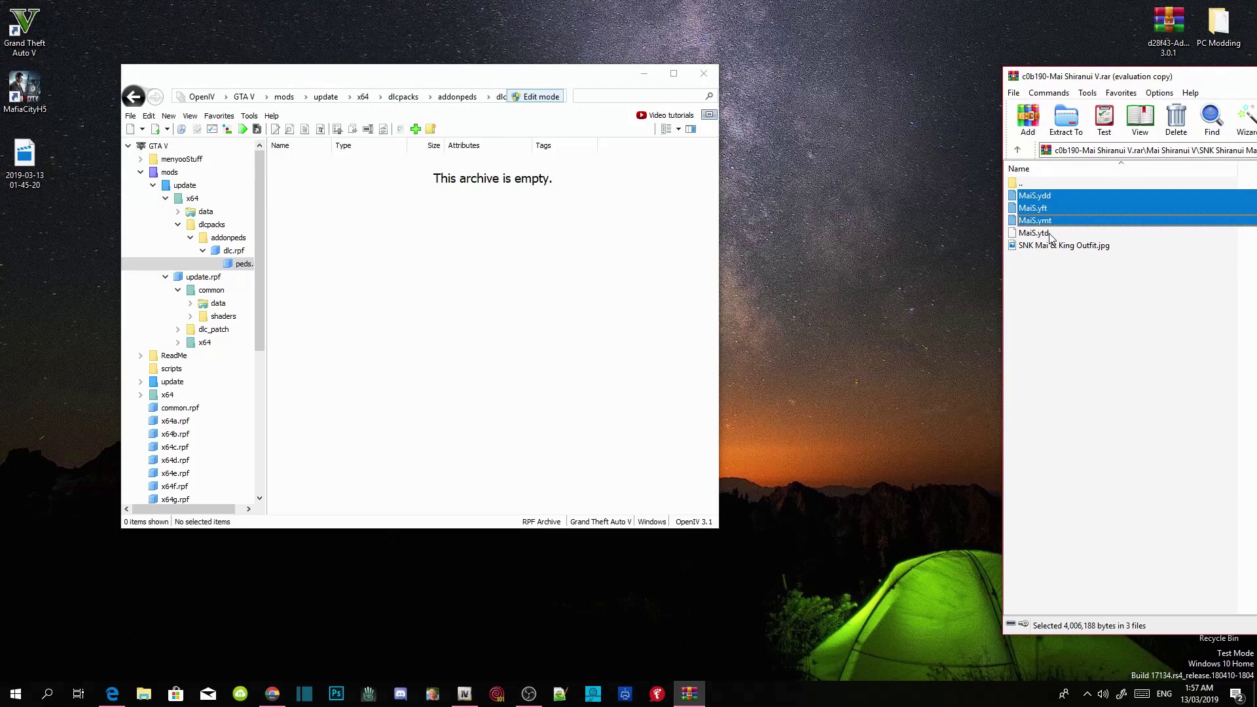
left_click(1049, 234, "ctrl")
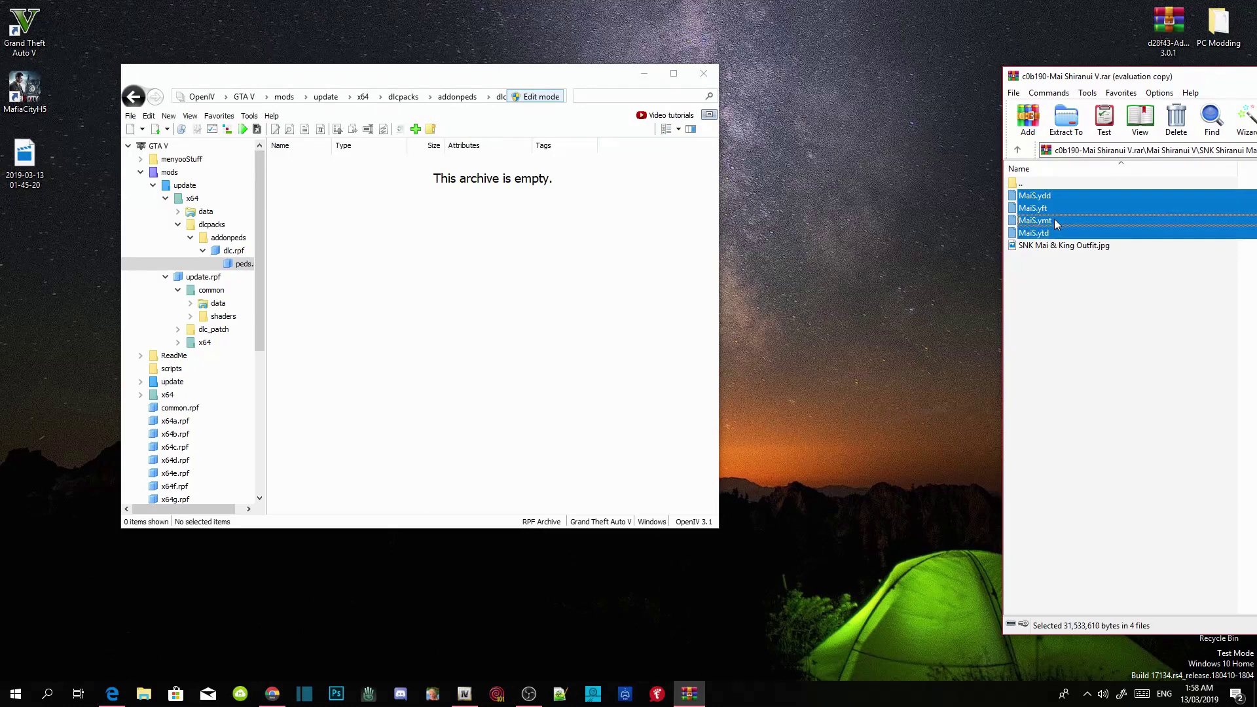
left_click_drag(1054, 218, 465, 226)
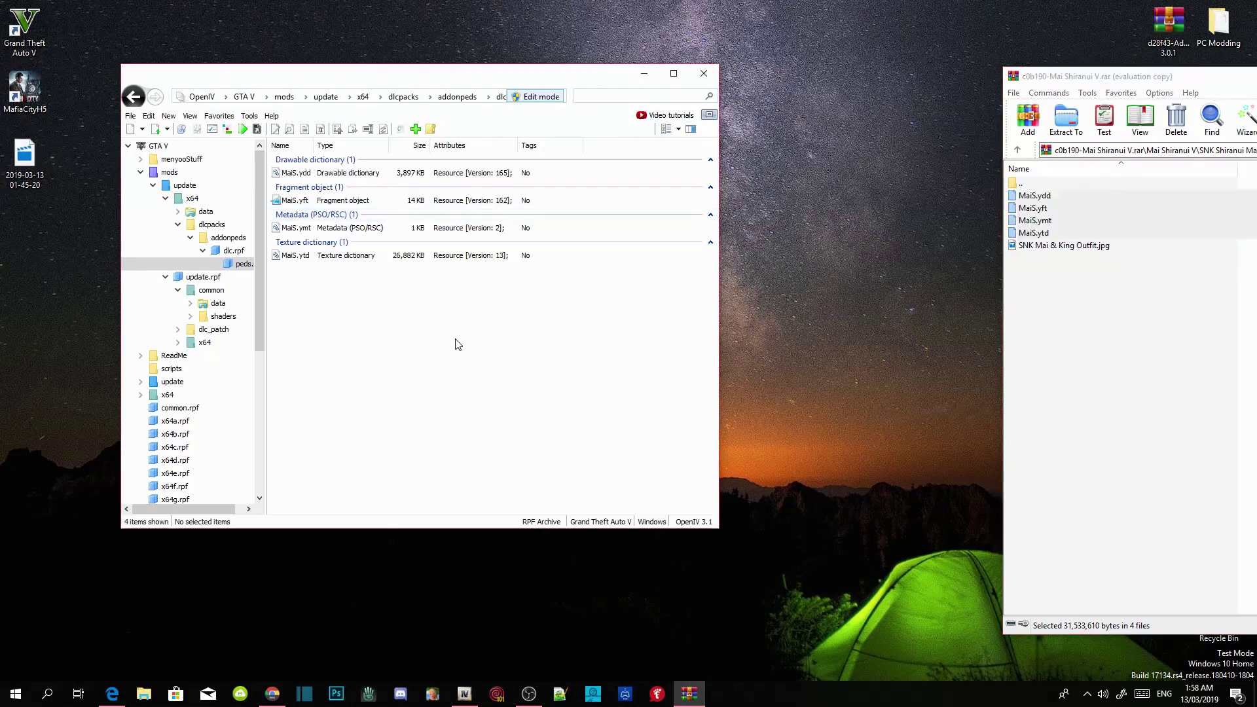
Close WinRAR, turn off Edit mode, return to the GTA V root and close OpenIV
double_click(1092, 84)
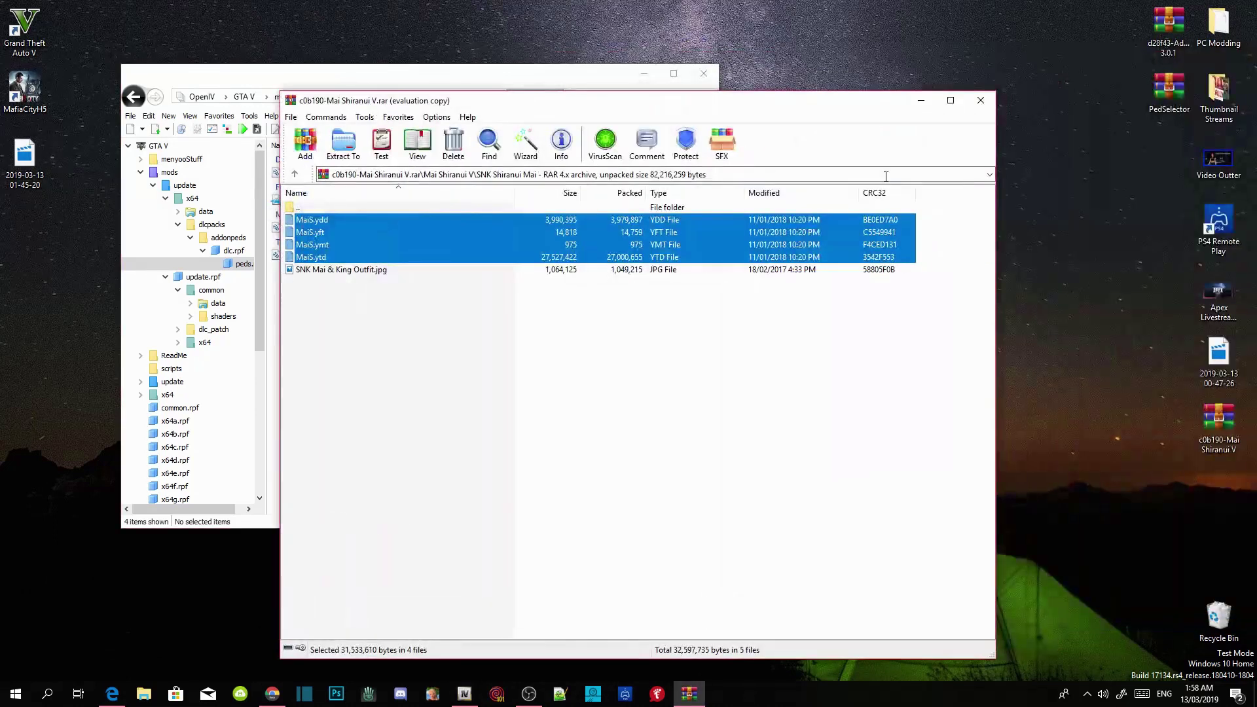
left_click(980, 100)
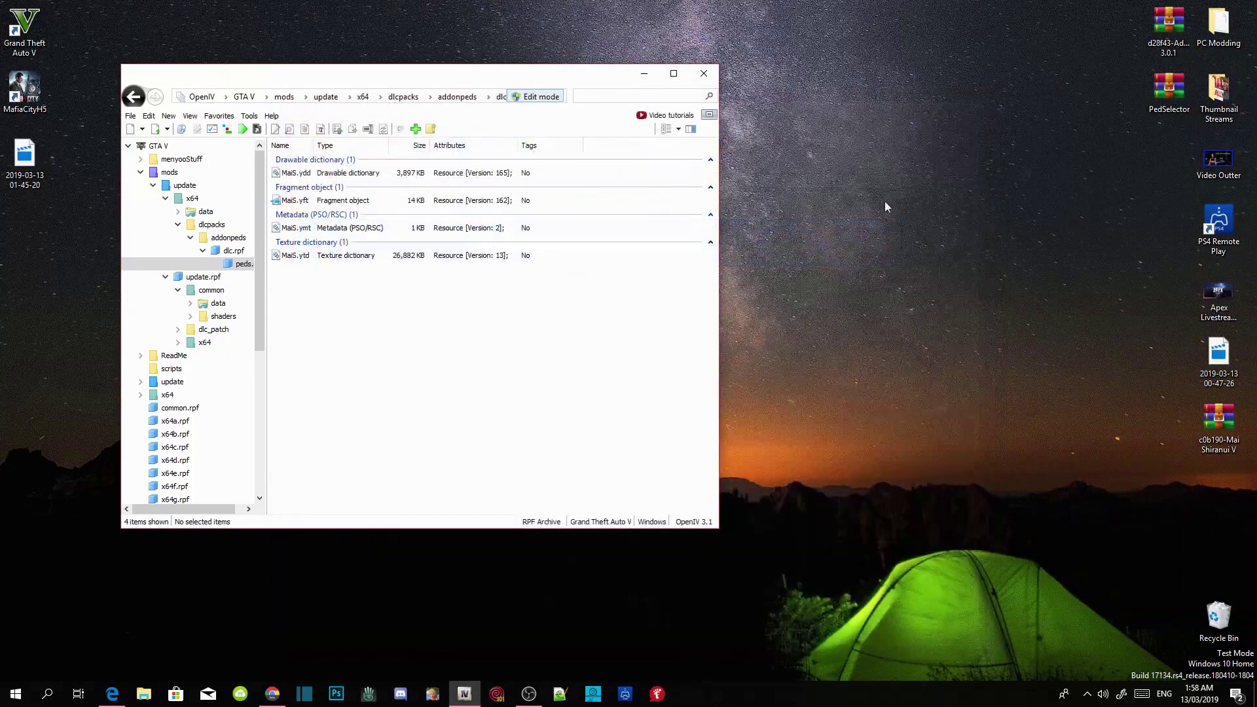
left_click(541, 97)
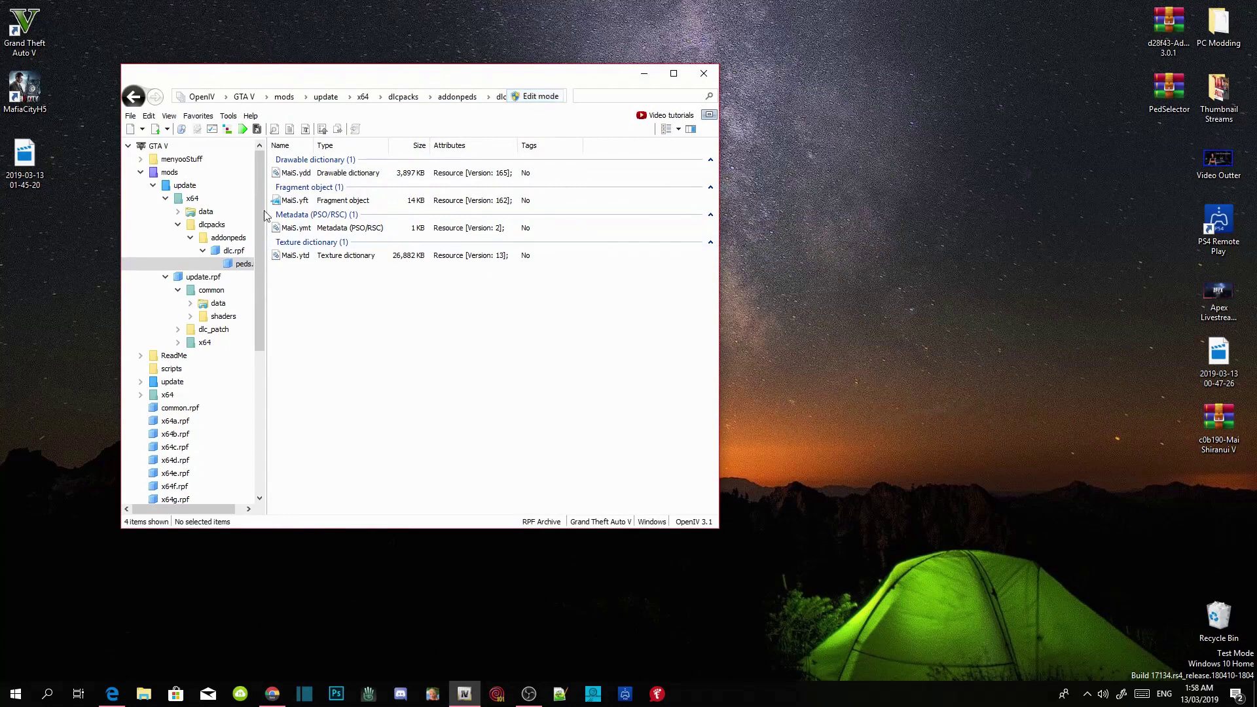
left_click(245, 97)
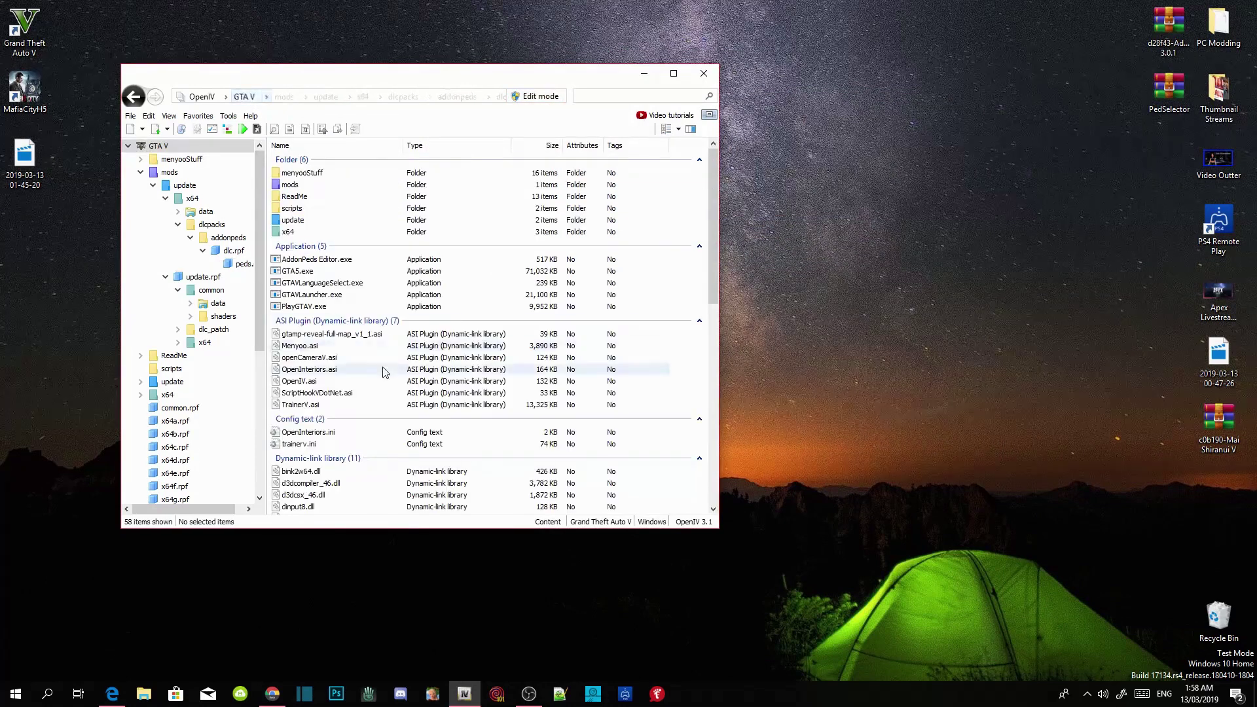
left_click(705, 80)
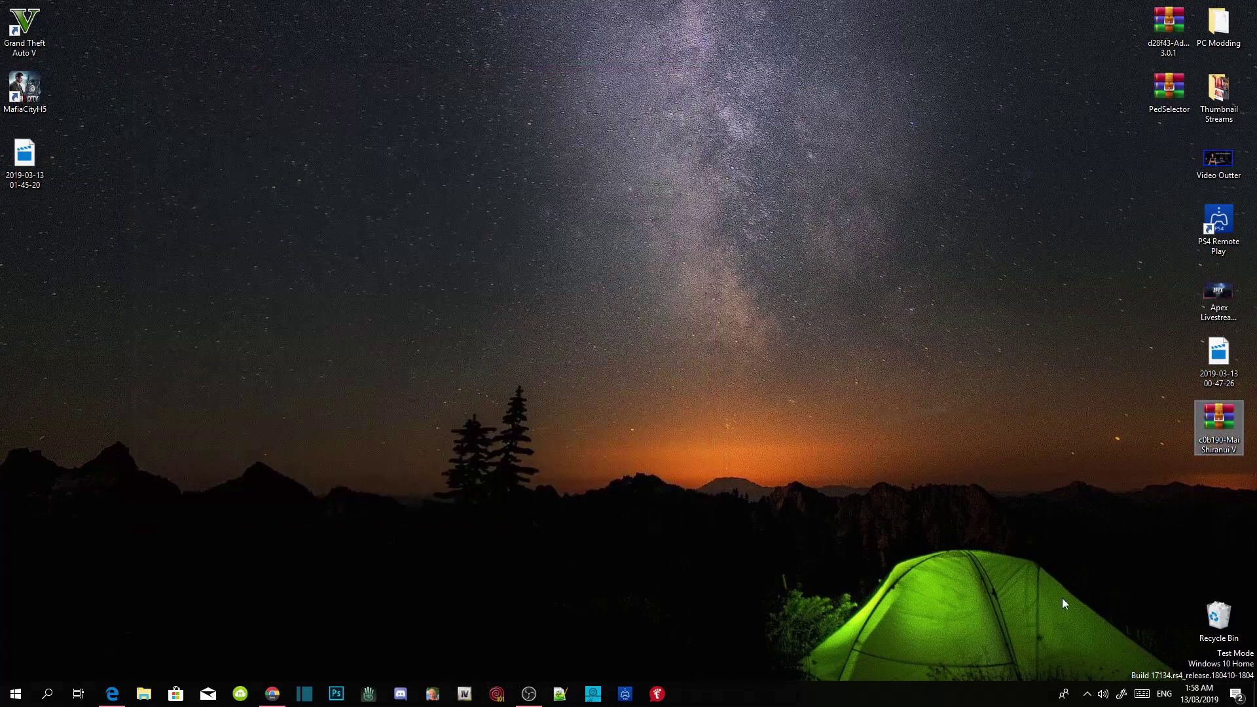
Open the Mai Shiranui V rar and browse into its SNK Shiranui Mai folder
double_click(1206, 426)
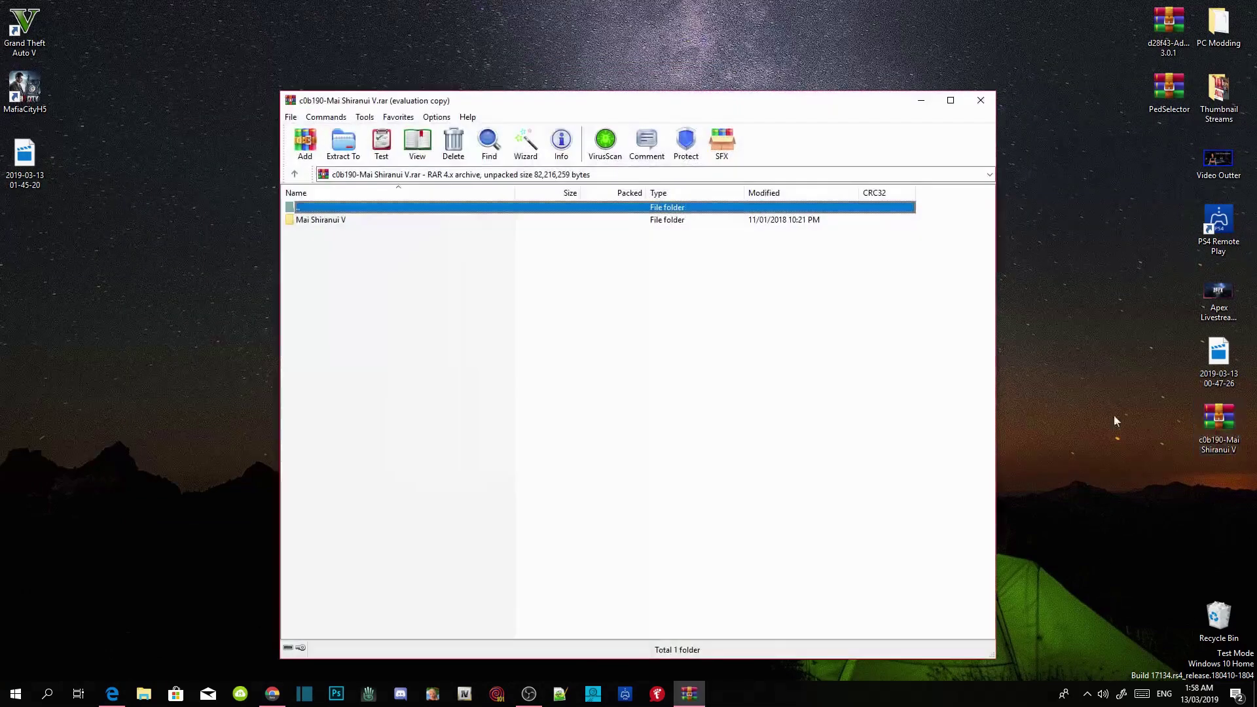
left_click(338, 234)
left_click(341, 222)
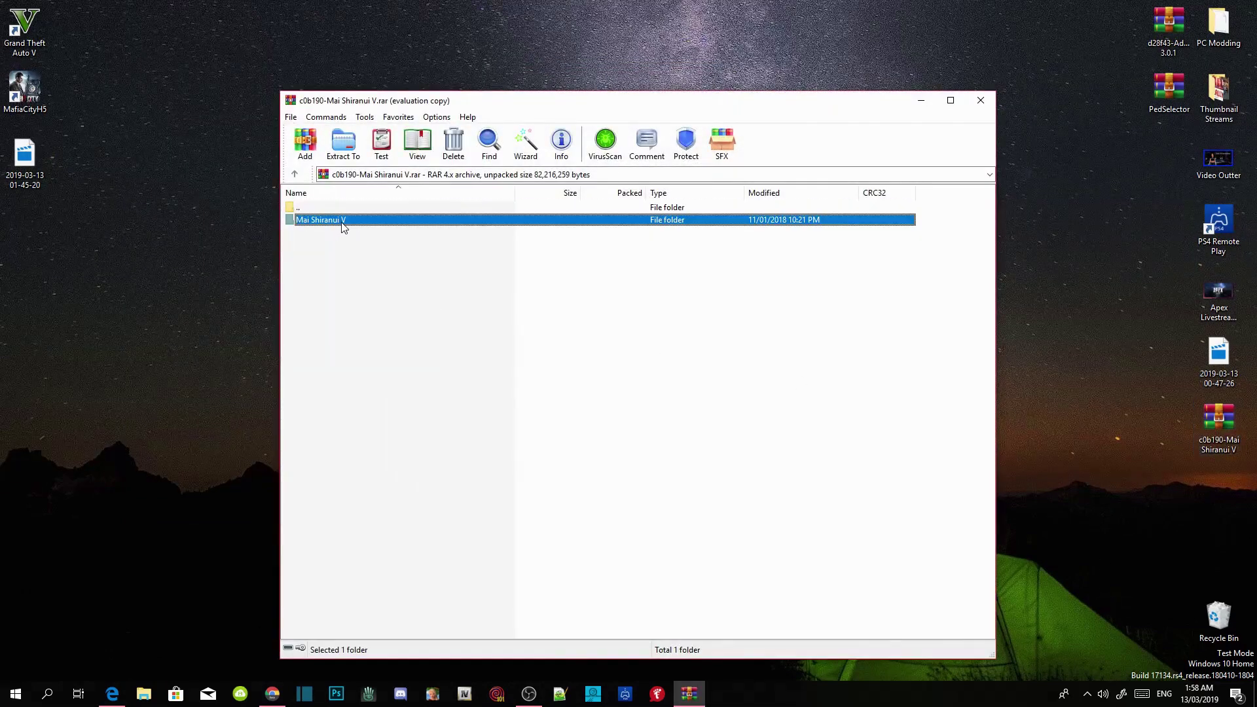
double_click(341, 223)
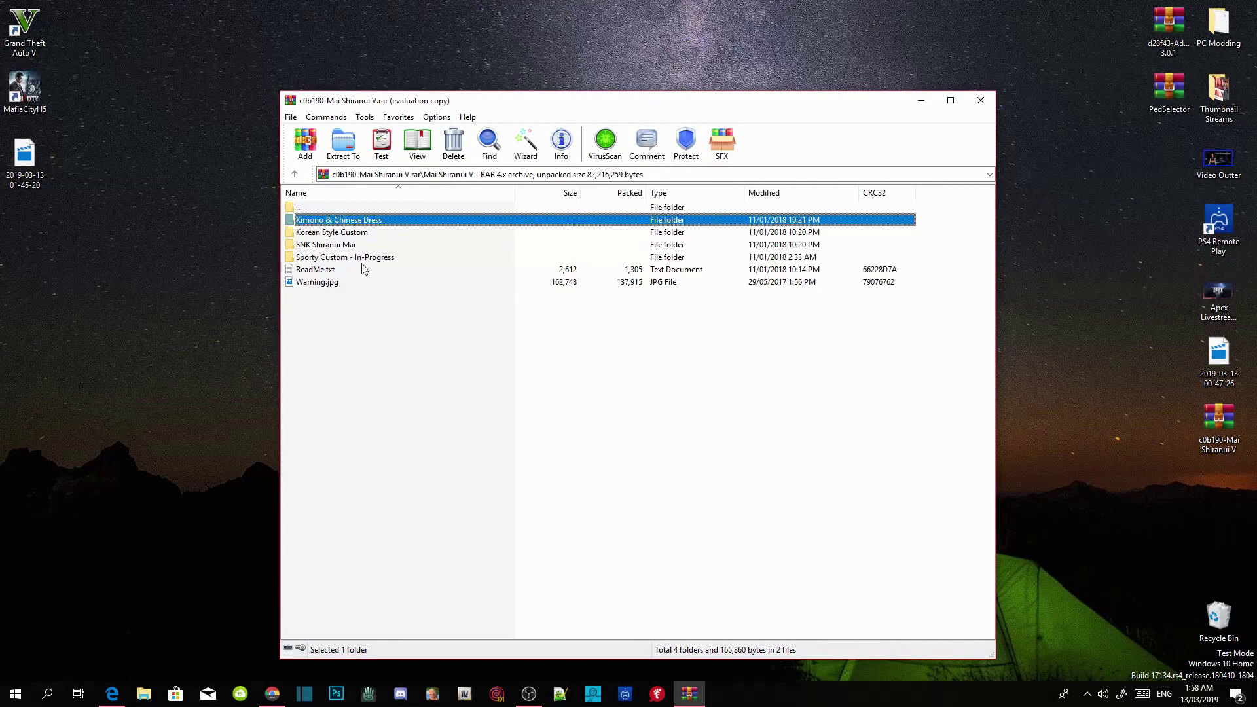
double_click(362, 247)
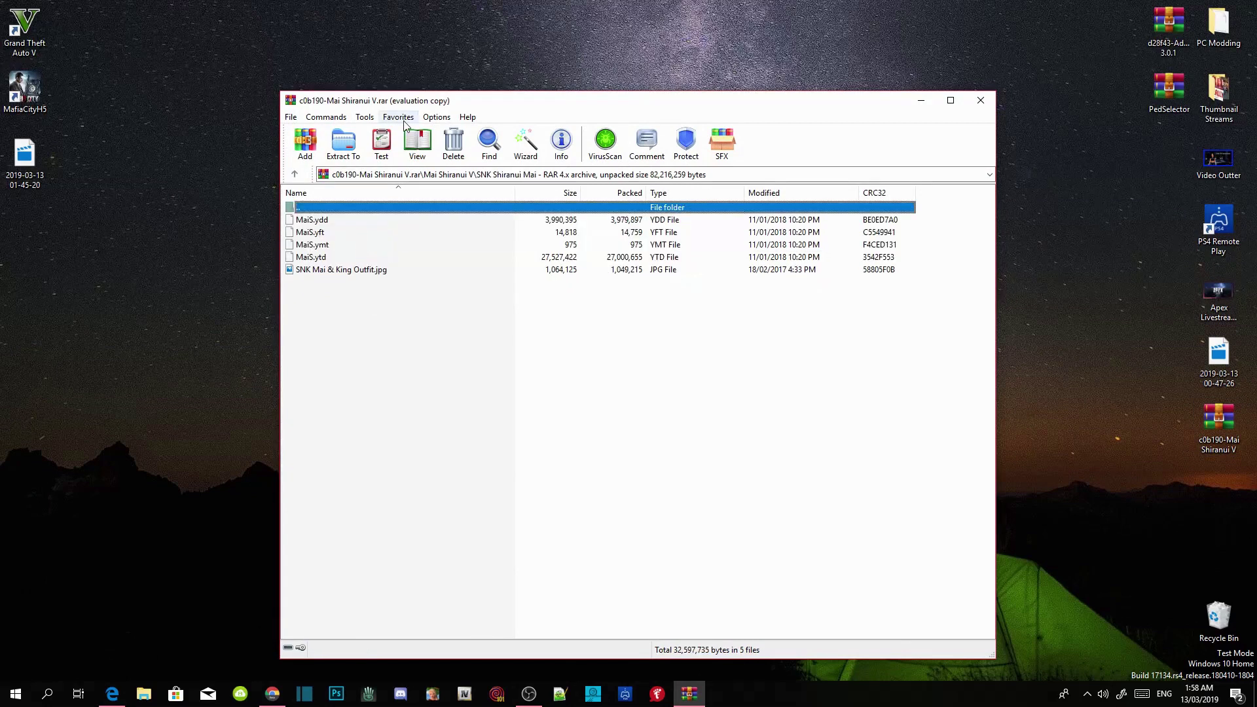
Copy MaiS.yft from the archive onto the desktop and close WinRAR
left_click_drag(405, 103, 924, 143)
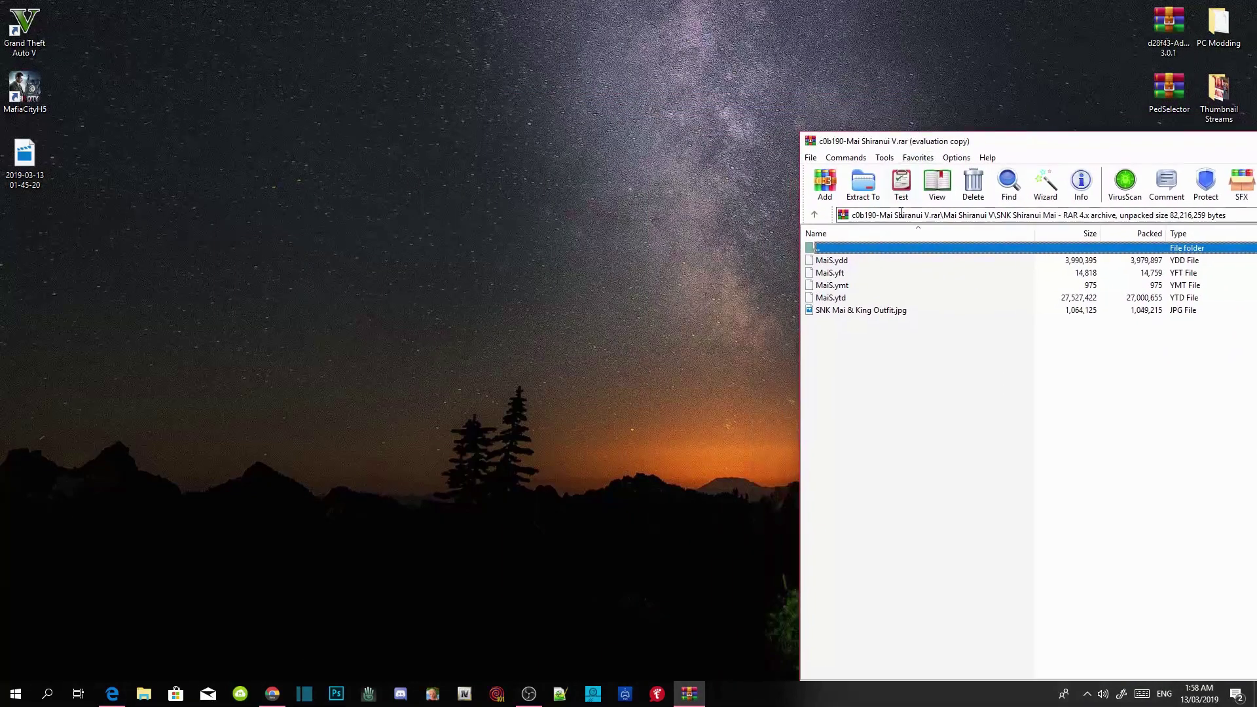
left_click_drag(829, 275, 536, 37)
left_click_drag(904, 140, 485, 108)
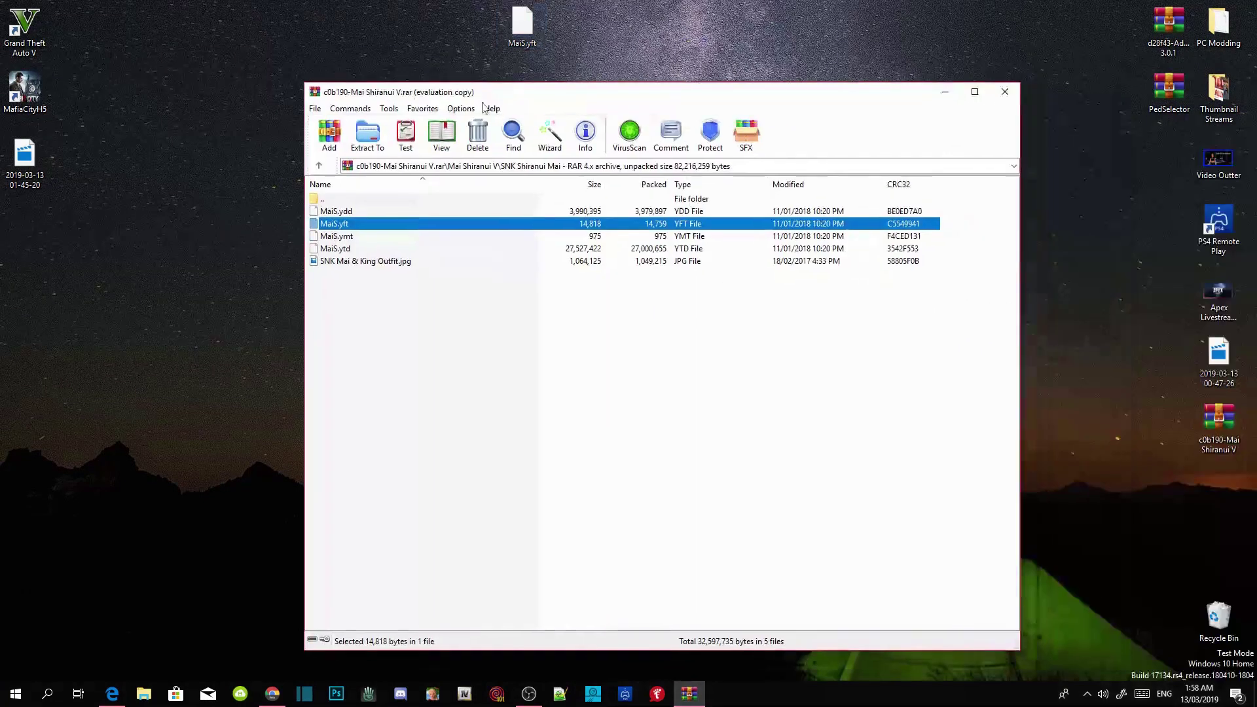
left_click(998, 95)
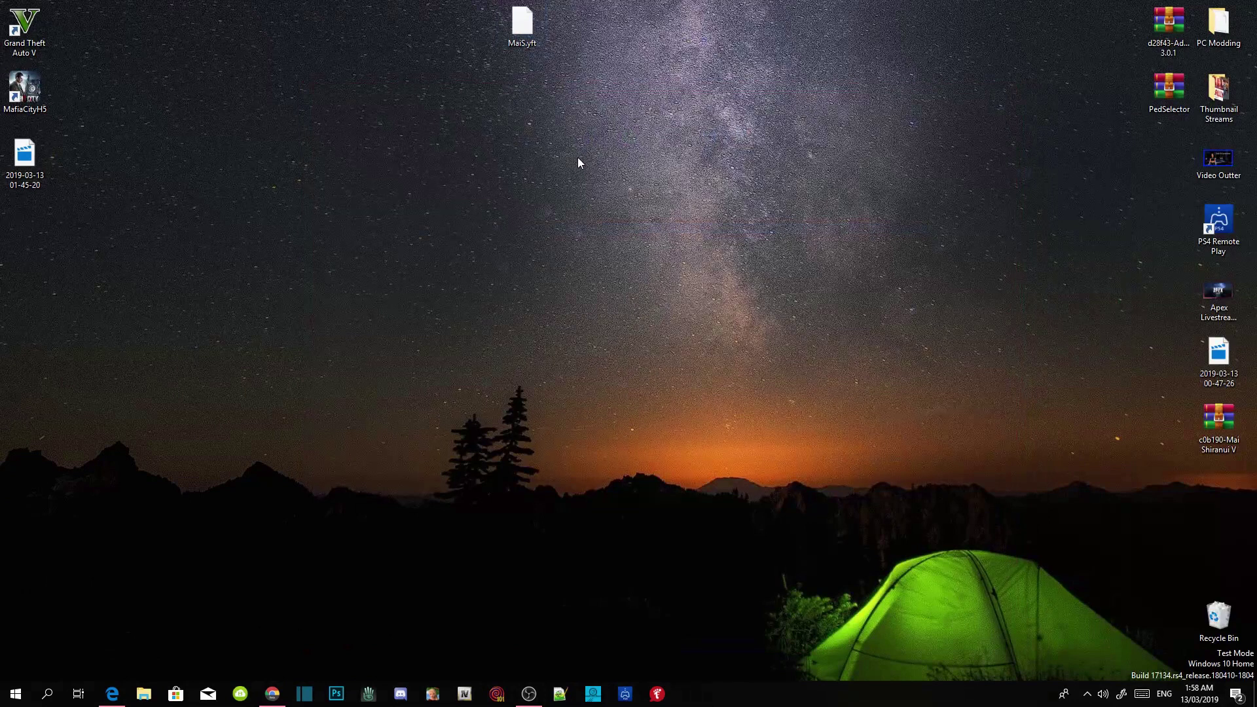
Copy the text MaiS from the desktop file's name, leaving the name unchanged
right_click(525, 42)
left_click(561, 281)
right_click(522, 42)
left_click(555, 85)
key("Return")
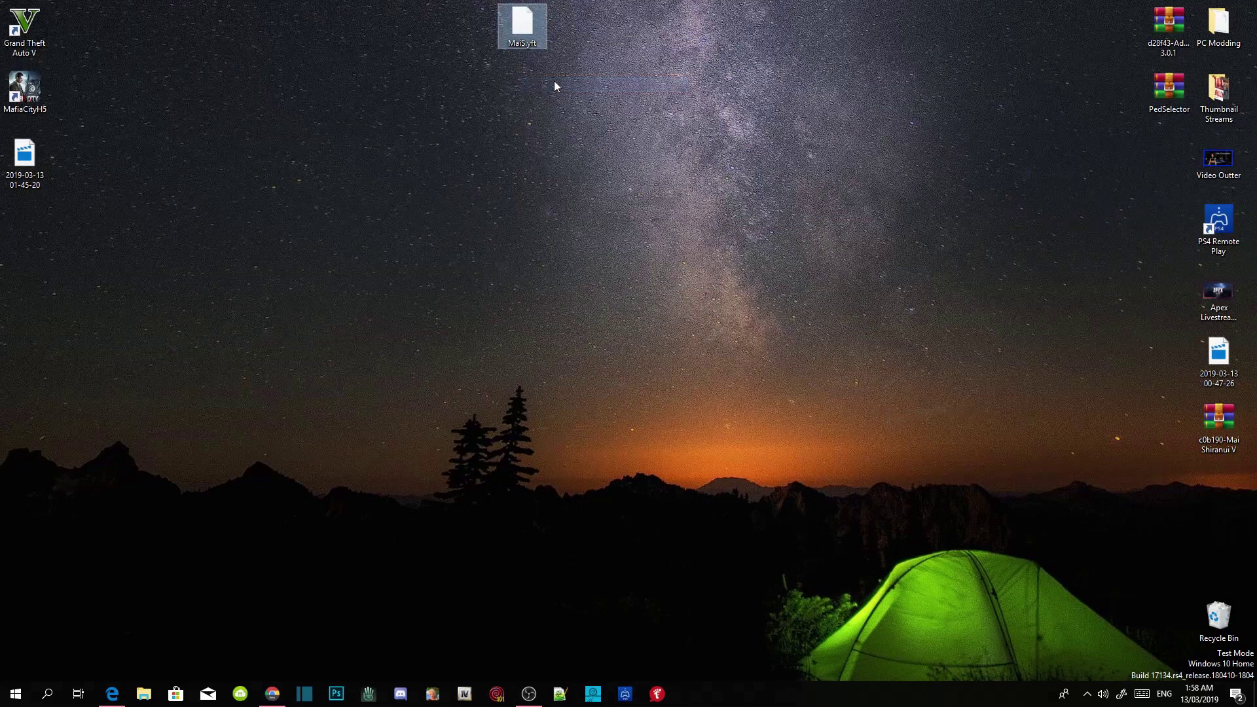
Open the Grand Theft Auto V shortcut's file location in File Explorer
right_click(34, 22)
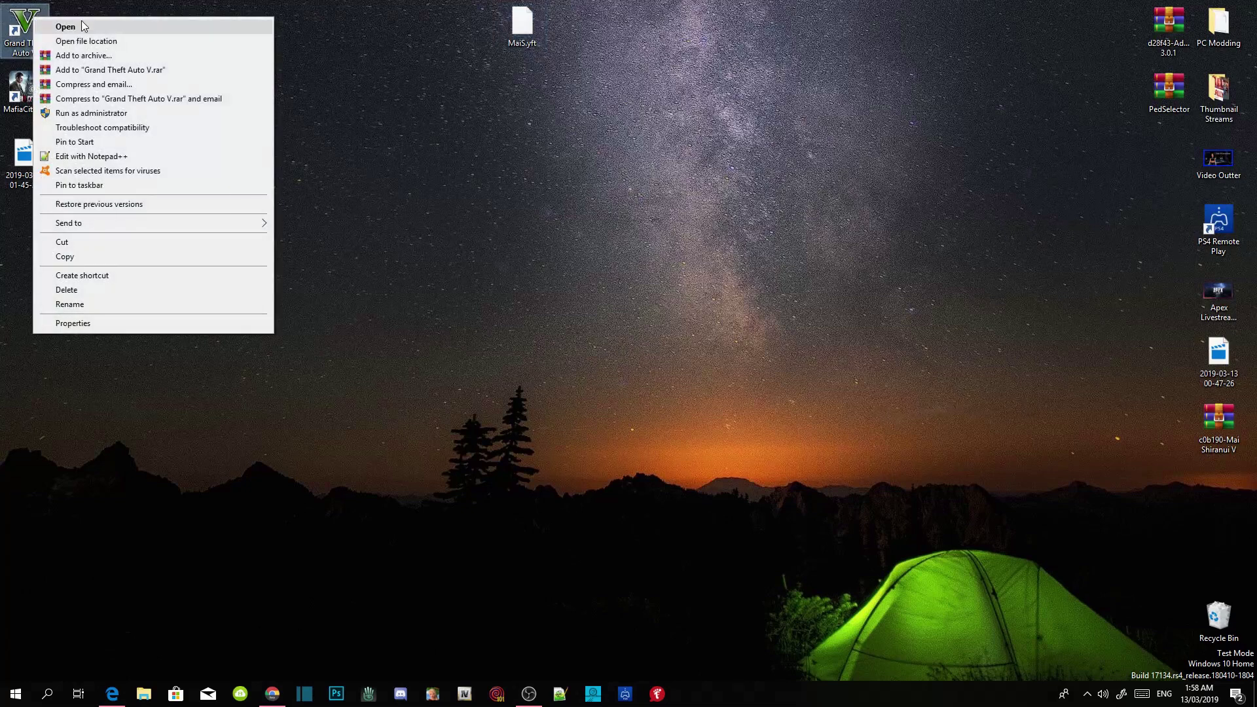
left_click(90, 41)
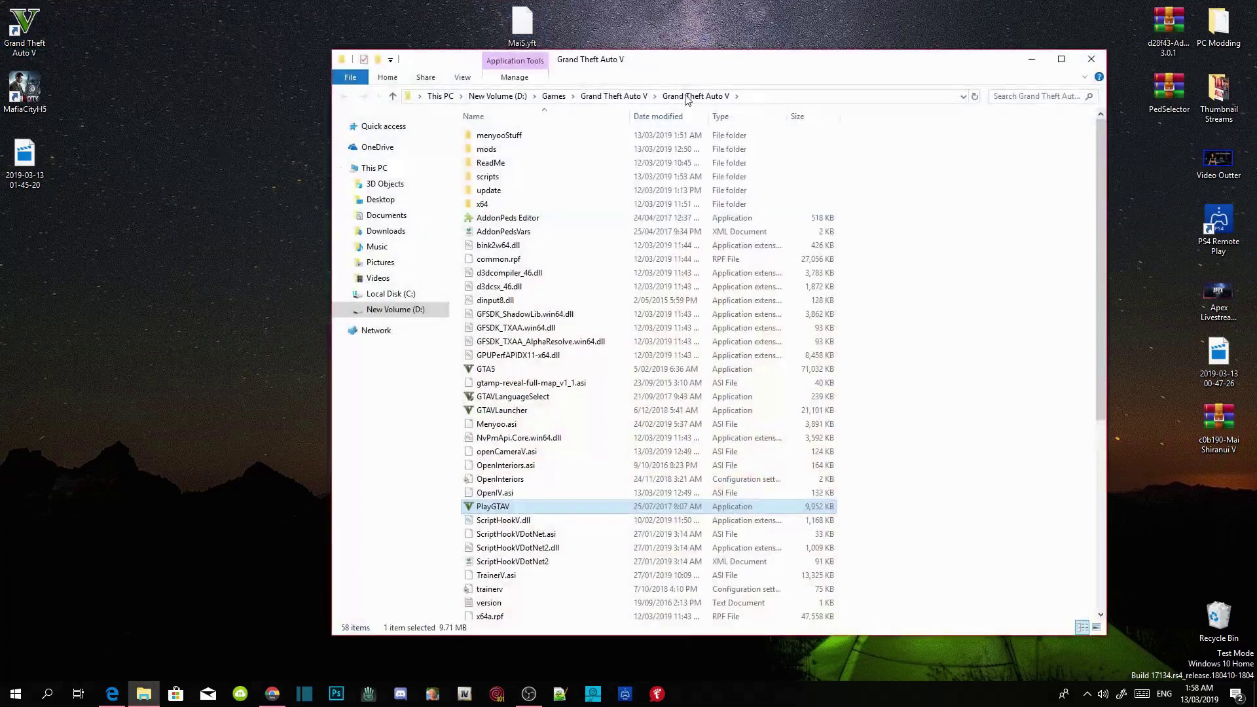
left_click_drag(713, 64, 450, 32)
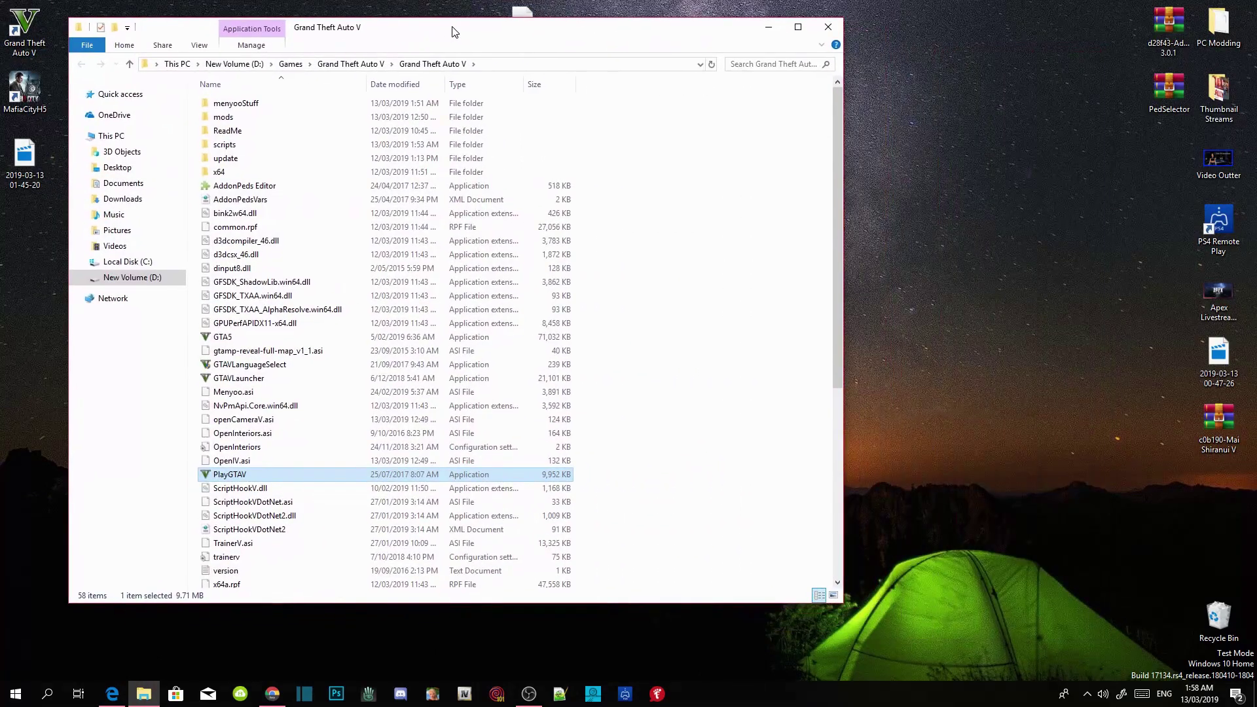
left_click(683, 246)
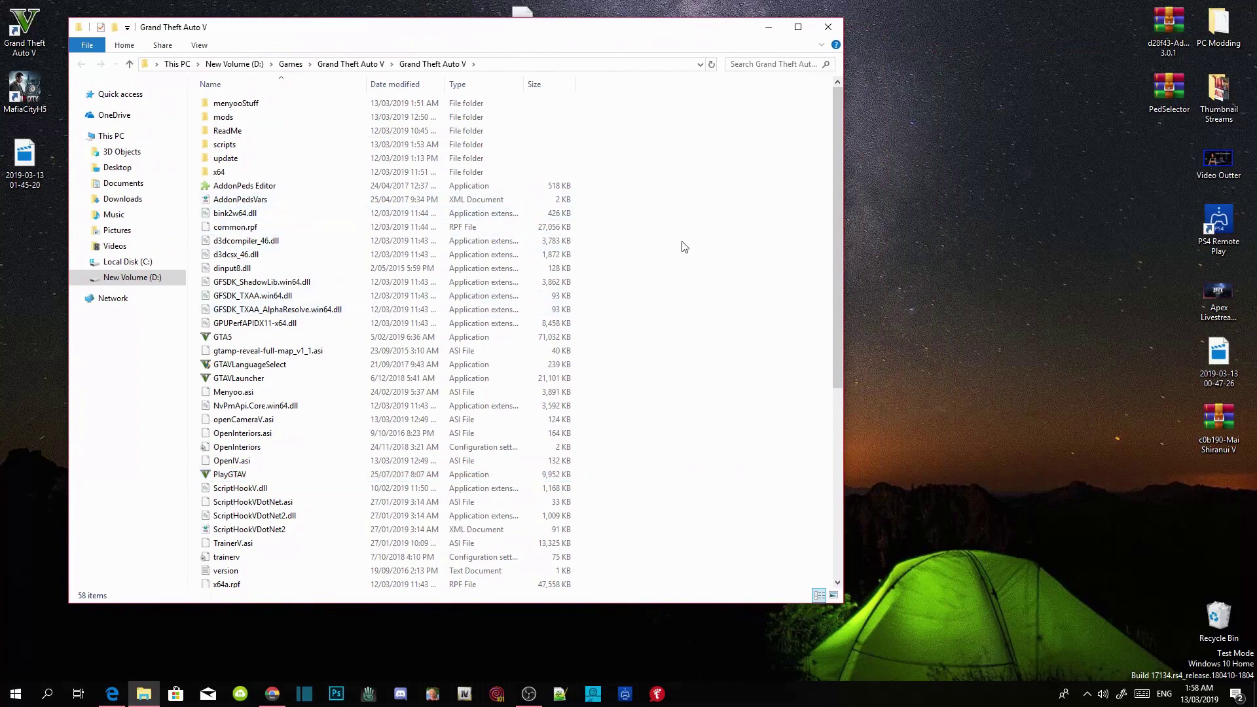
Run AddonPeds Editor as administrator and acknowledge the folder-created and installed messages
right_click(248, 188)
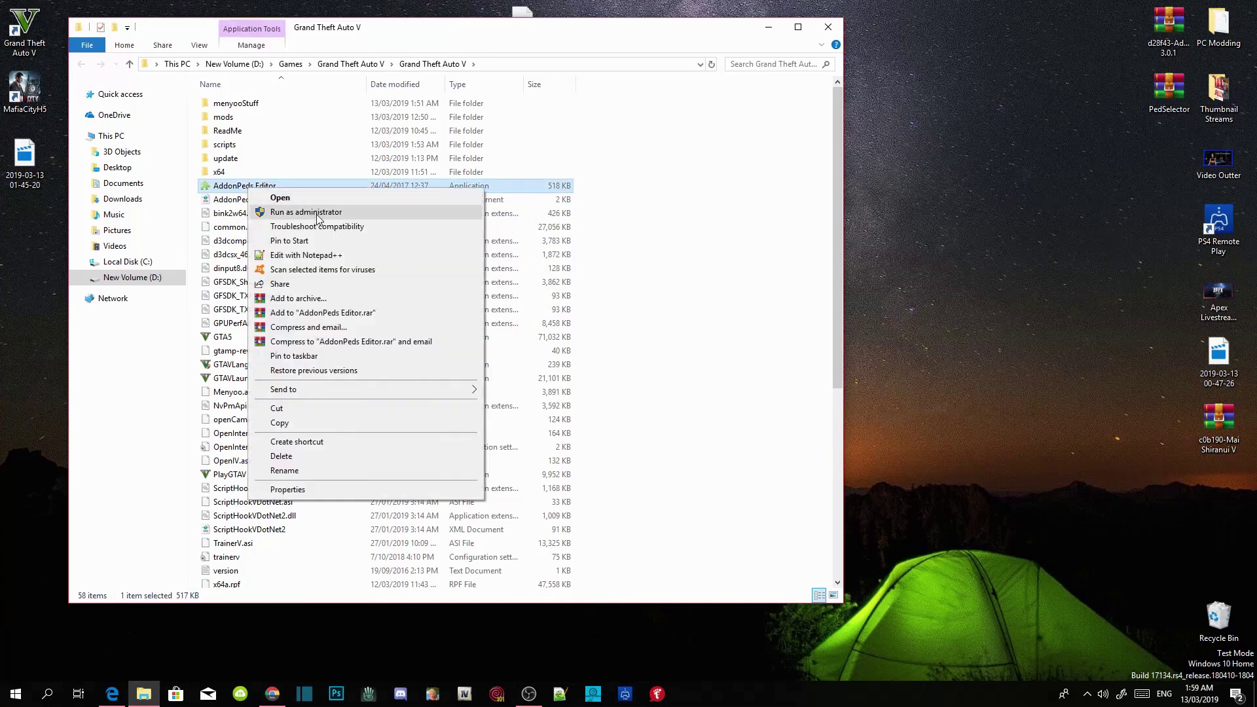
left_click(318, 218)
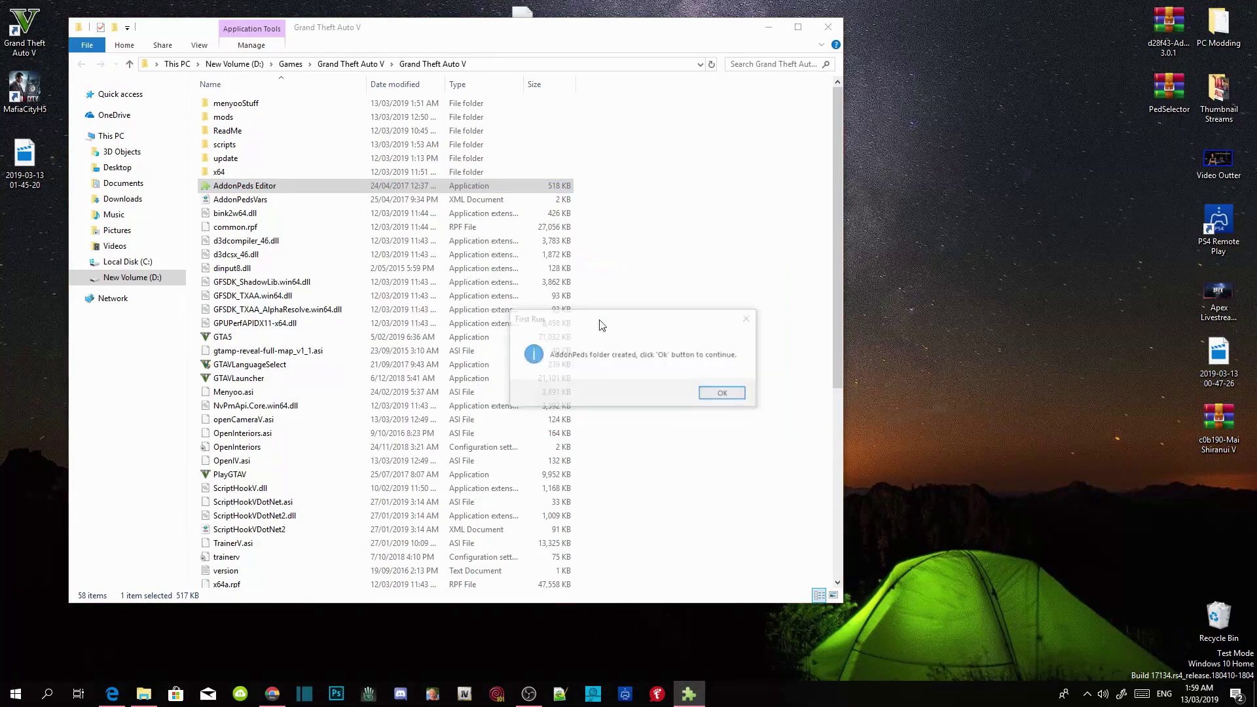
key("Return")
left_click(769, 27)
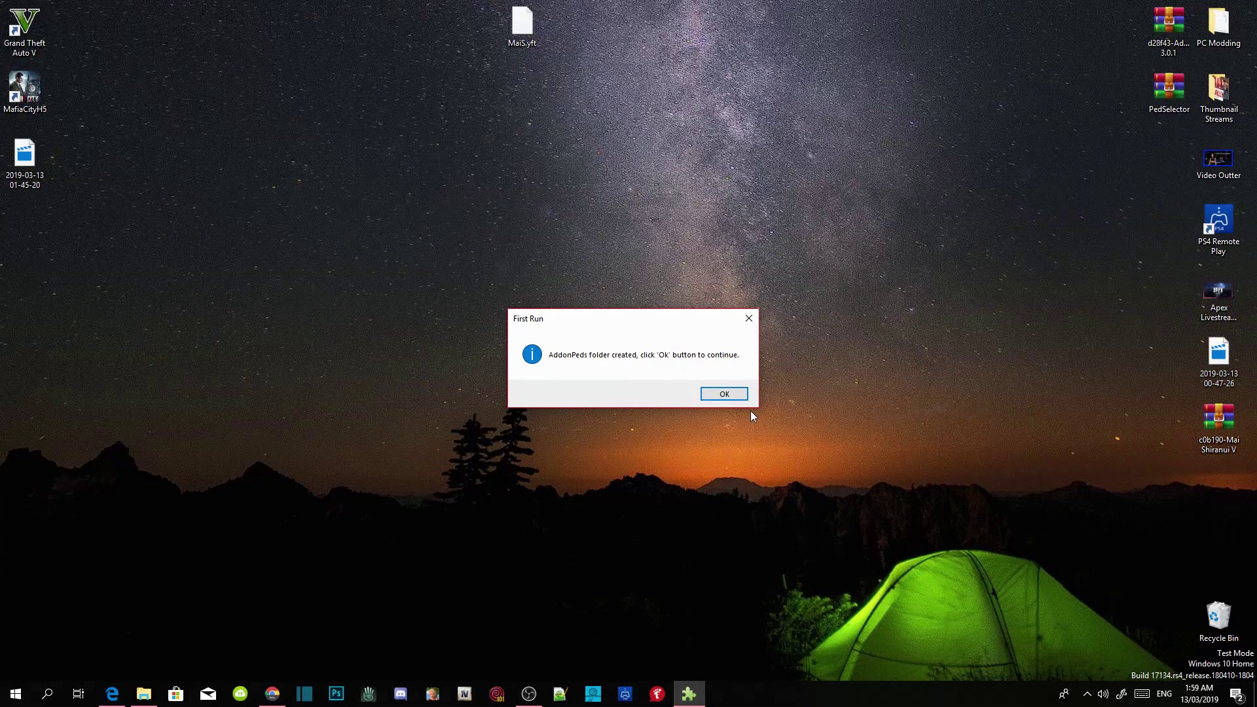
left_click(721, 394)
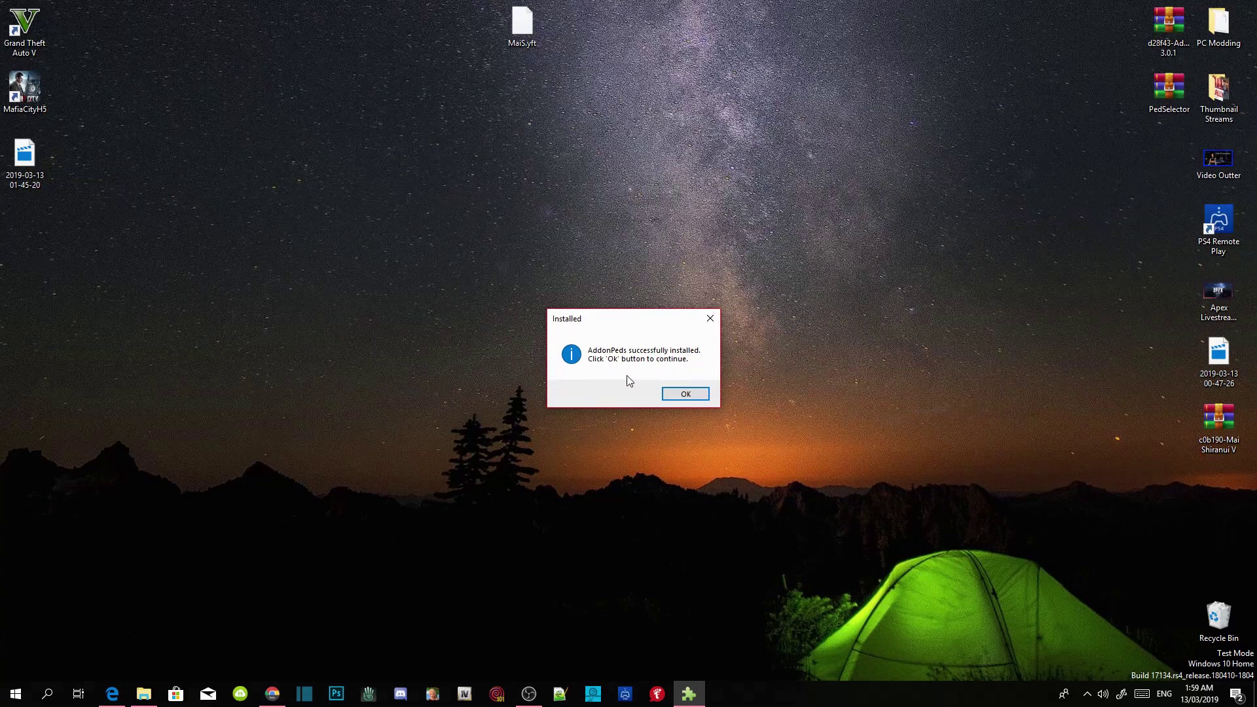
left_click(687, 398)
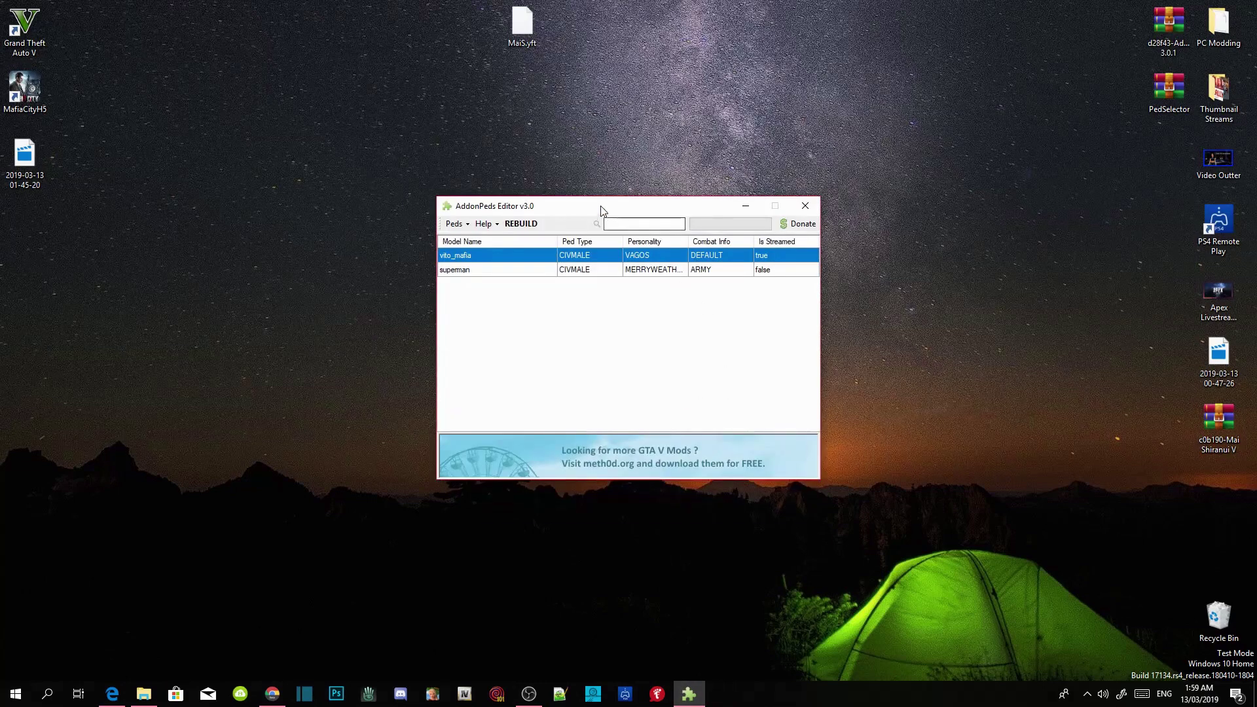
Select both vito_mafia and superman and delete them via the Peds menu
left_click_drag(563, 204, 537, 173)
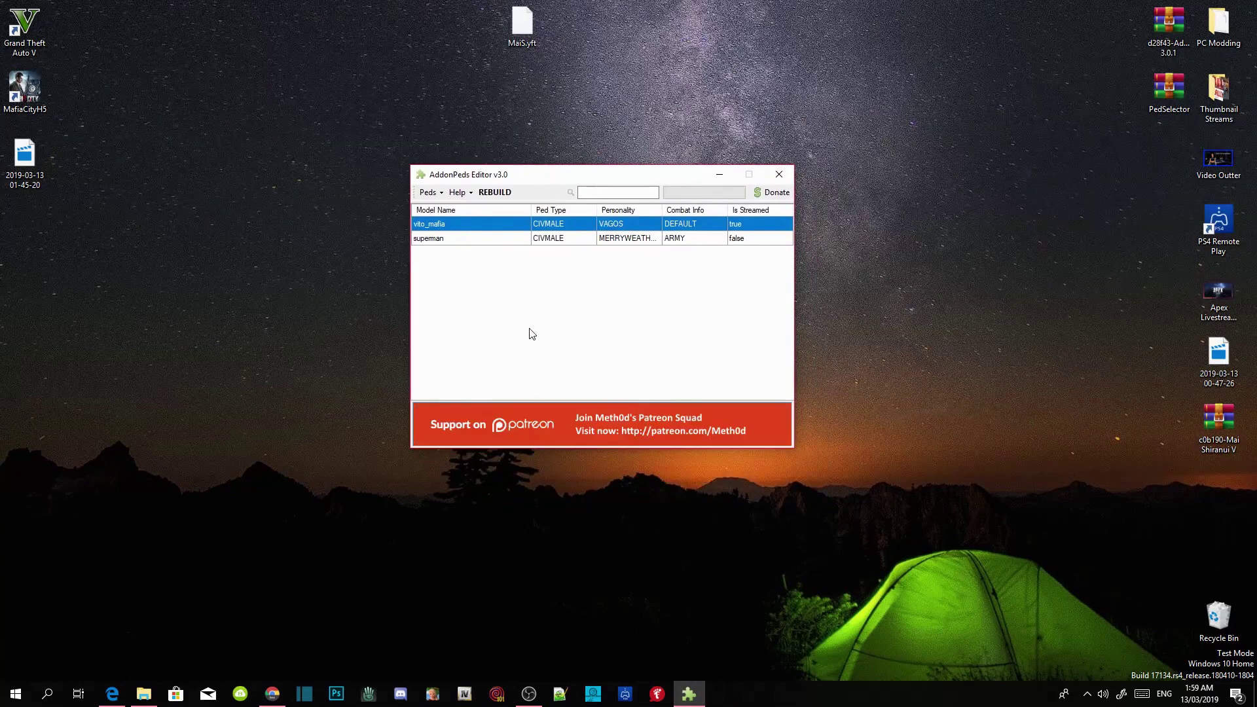
left_click(445, 239, "shift")
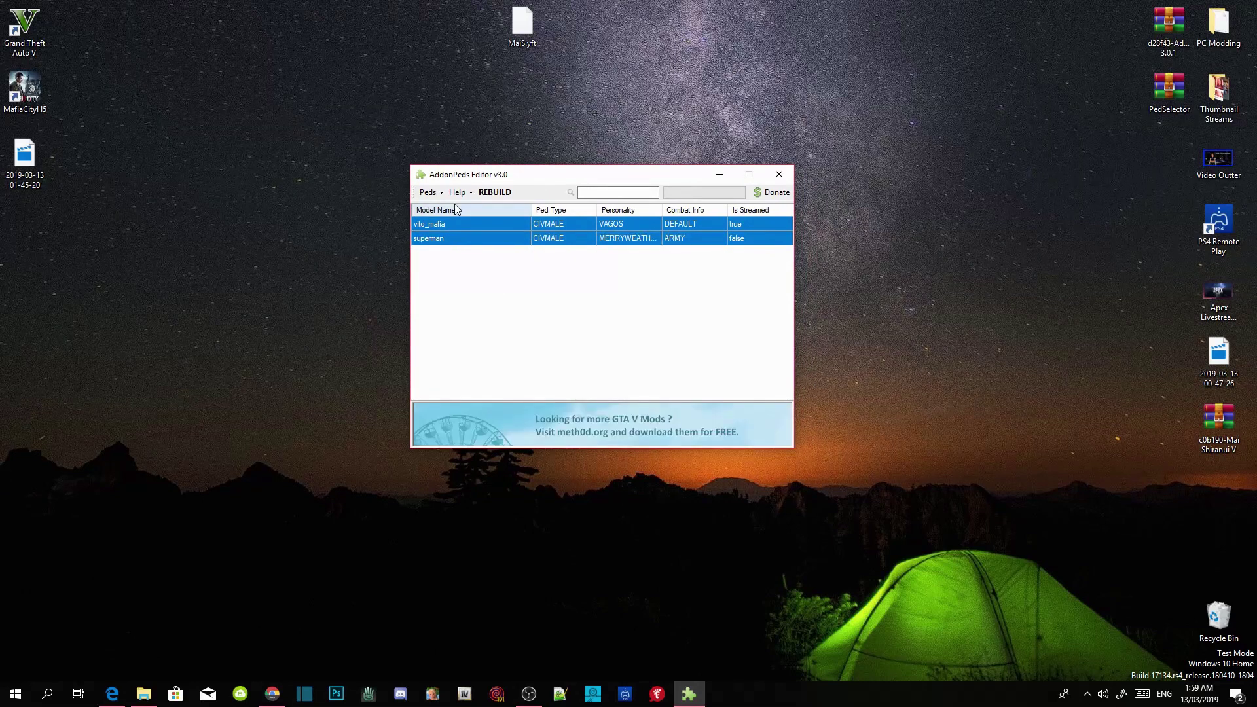
left_click(428, 192)
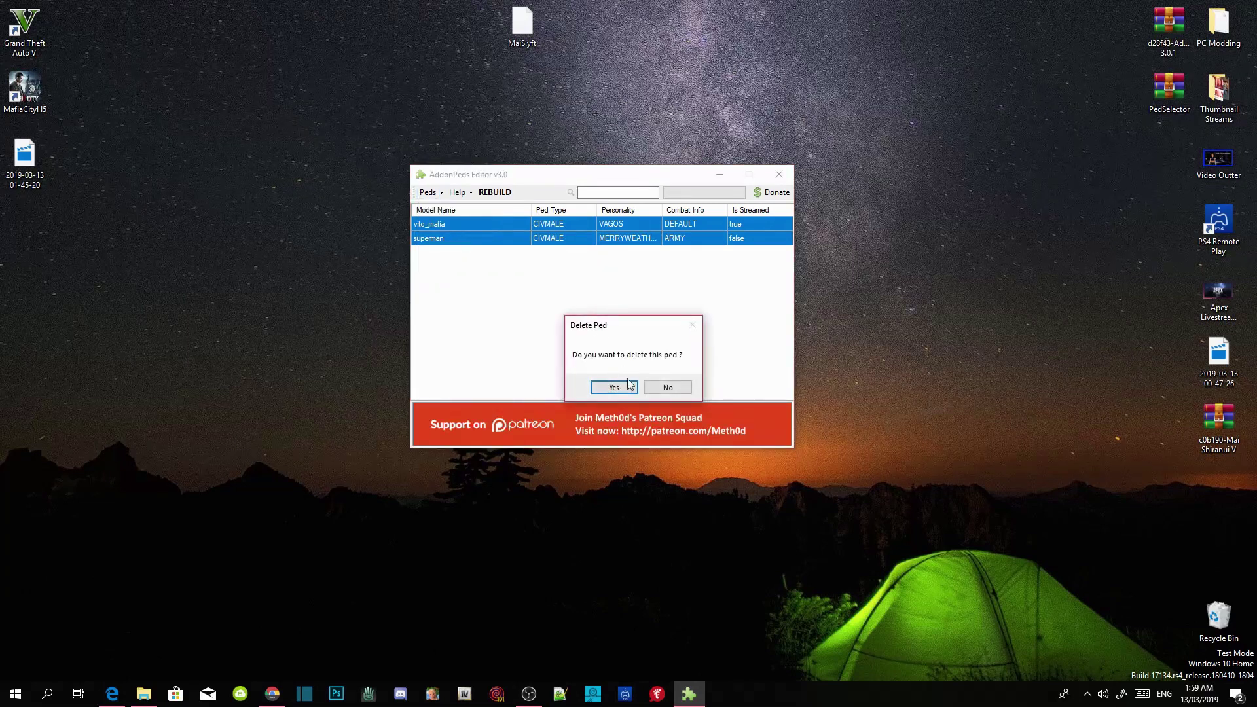
left_click(614, 387)
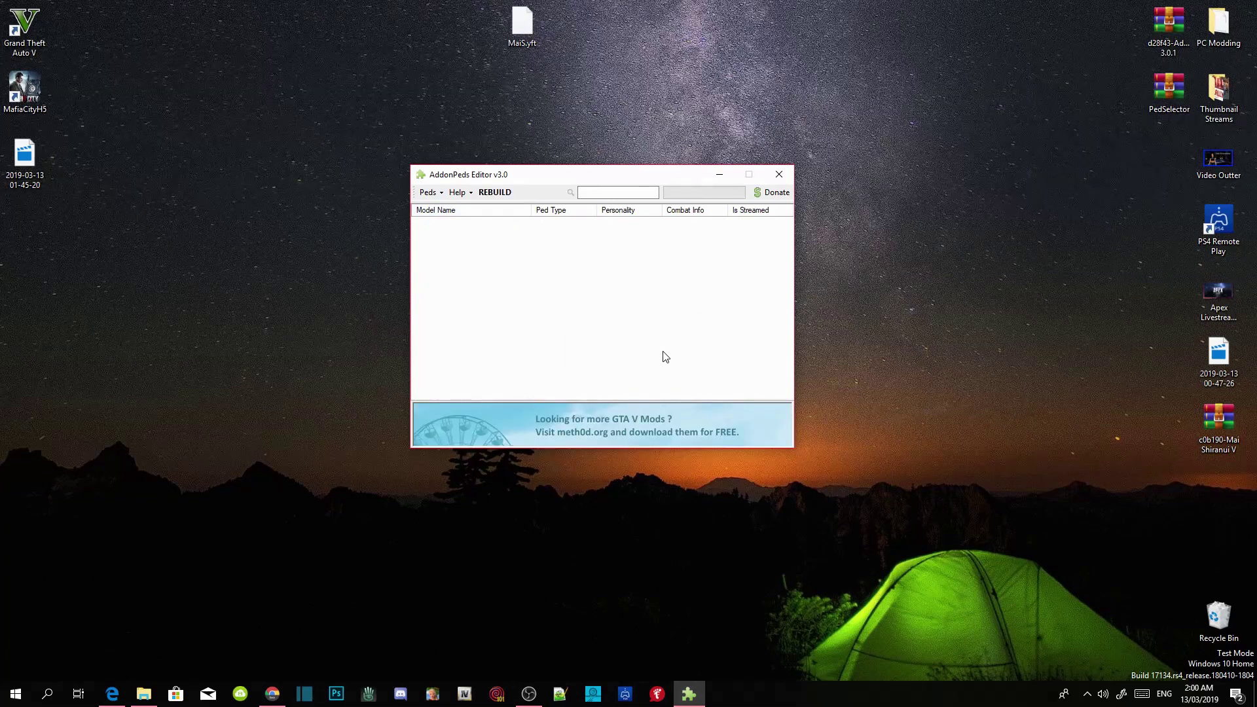
Add new ped MaiS with Ped Type Female and Is Streamed false, then close the editor
left_click(443, 194)
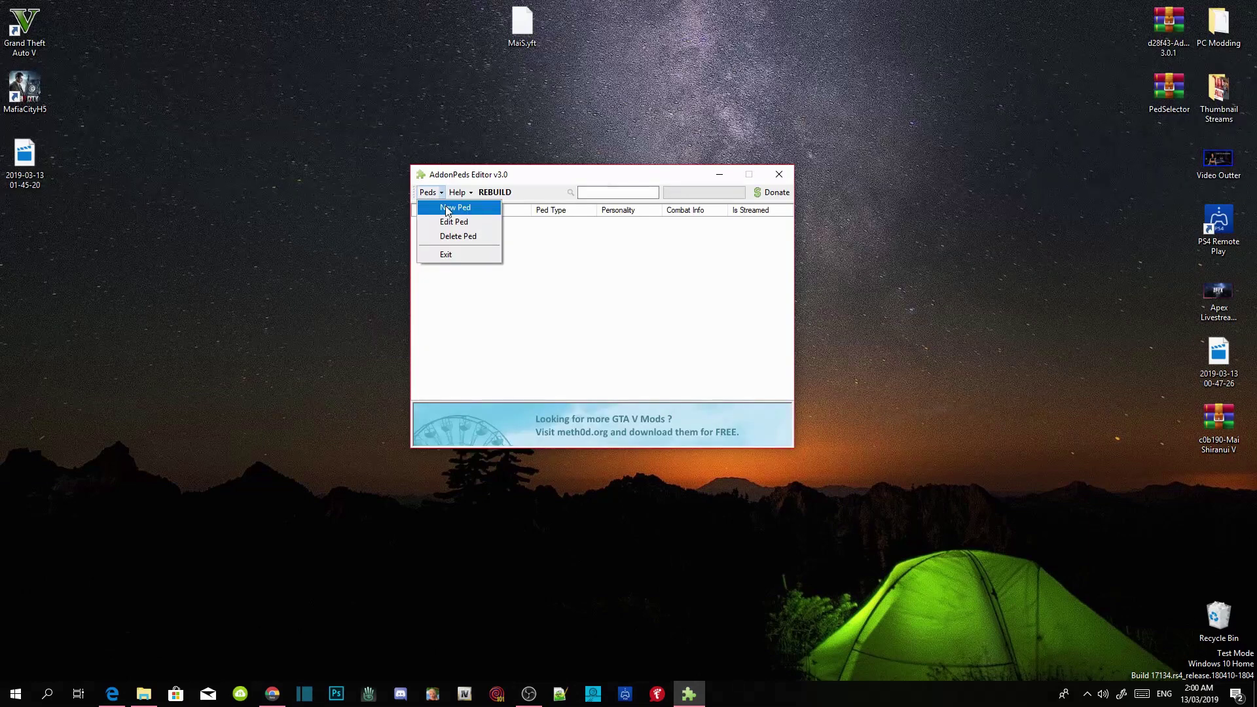
left_click(447, 208)
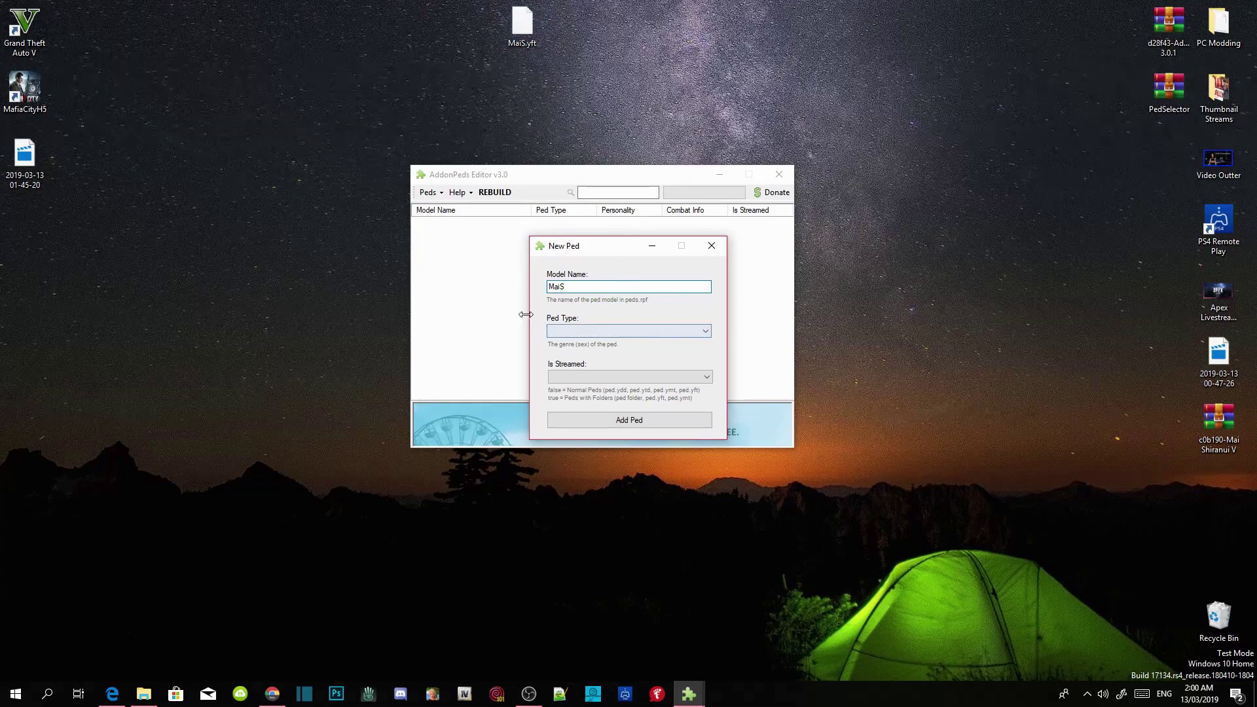
left_click(596, 330)
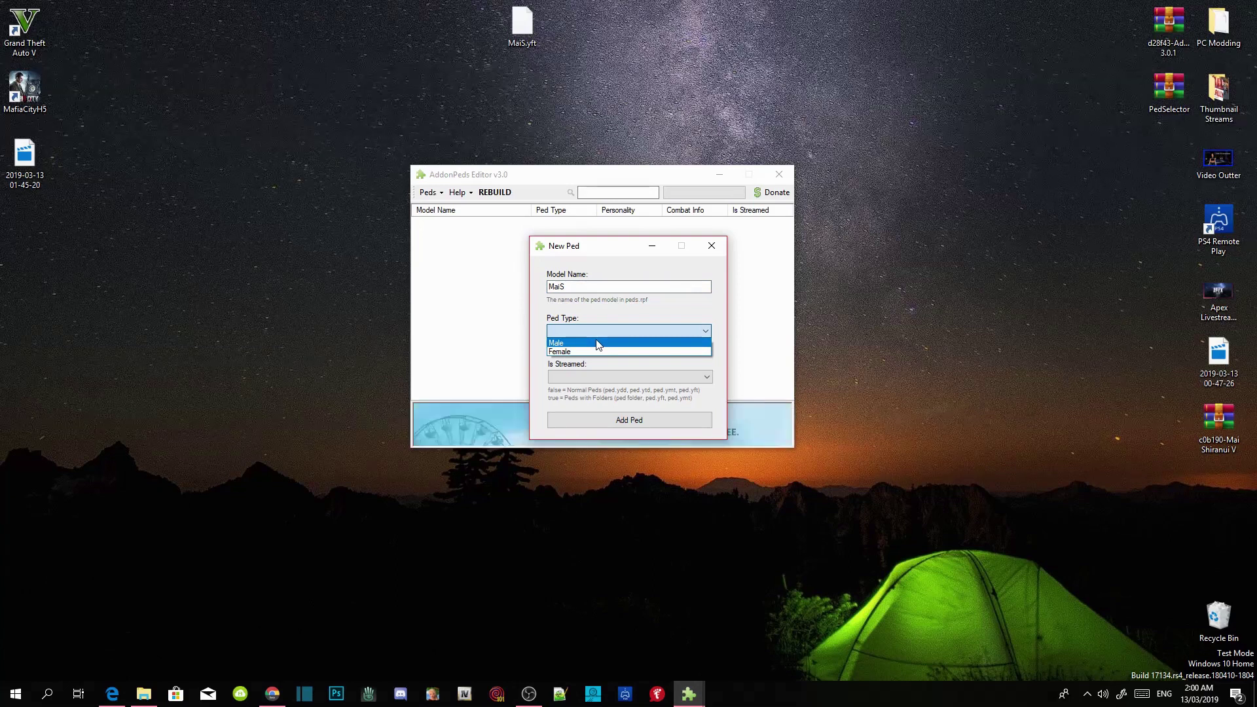
left_click(594, 350)
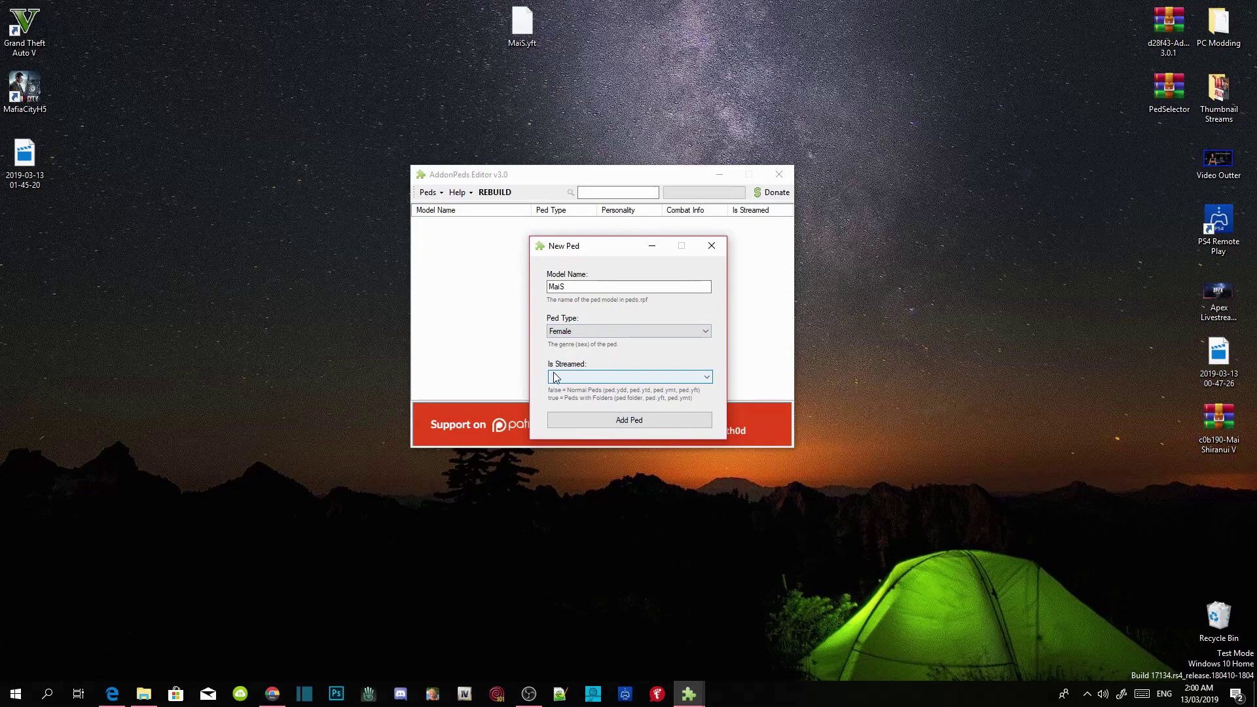
left_click(606, 378)
left_click(607, 389)
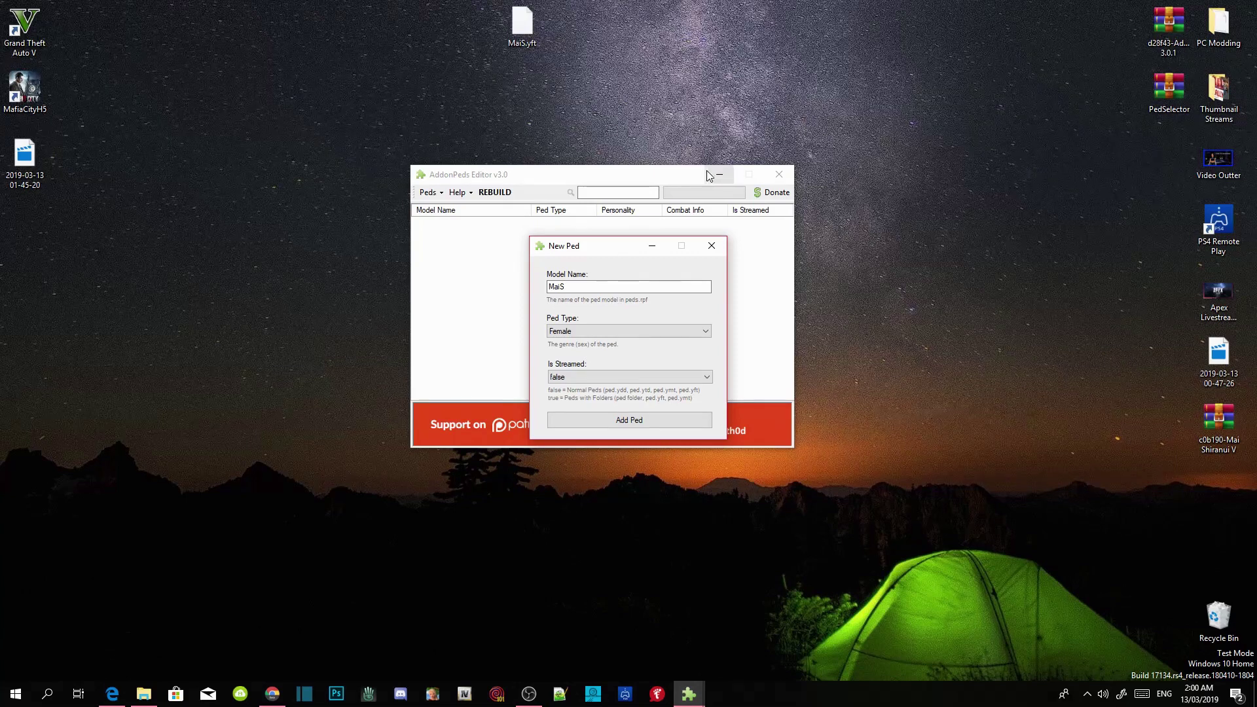
left_click(642, 427)
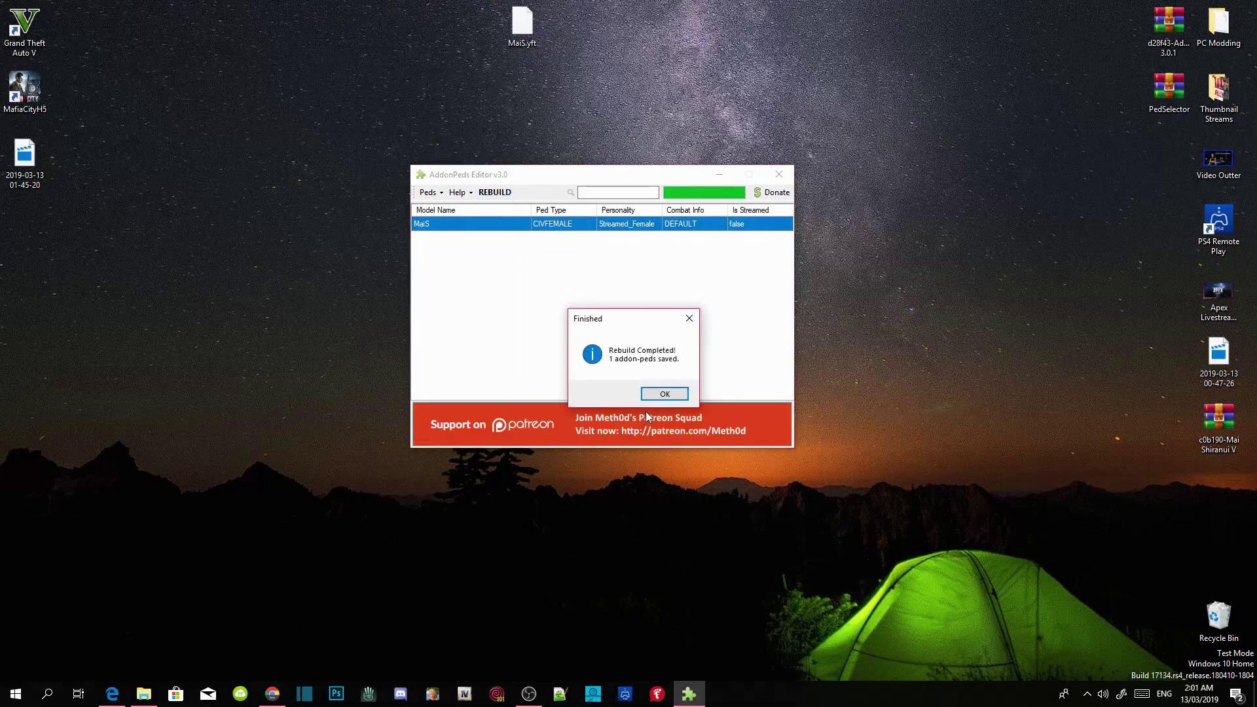
left_click(660, 394)
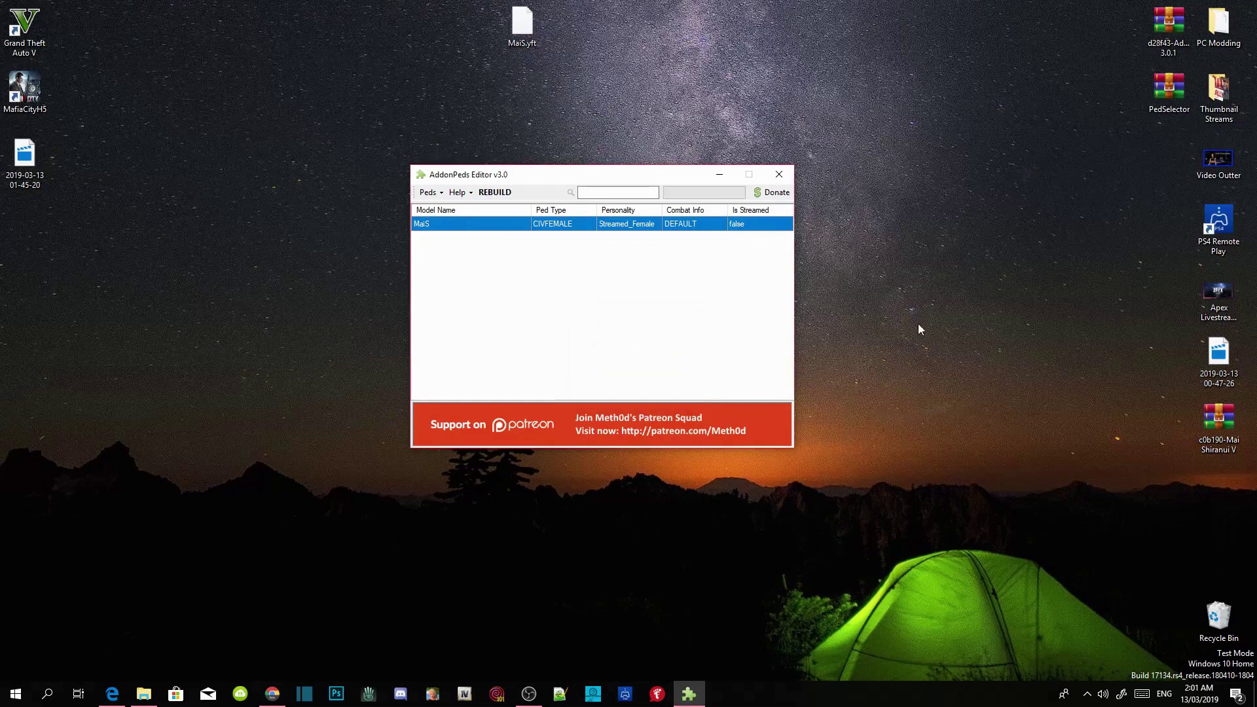
left_click(778, 174)
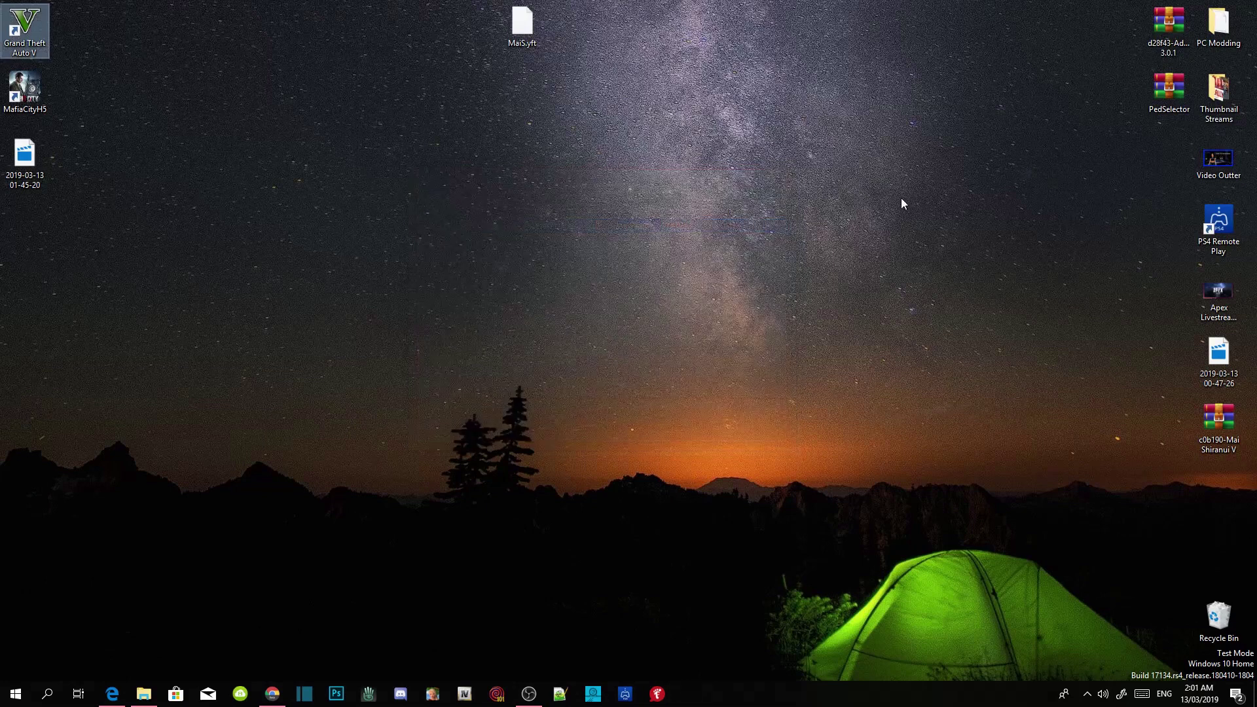
Refresh the Grand Theft Auto V folder listing, then close that window
left_click(143, 694)
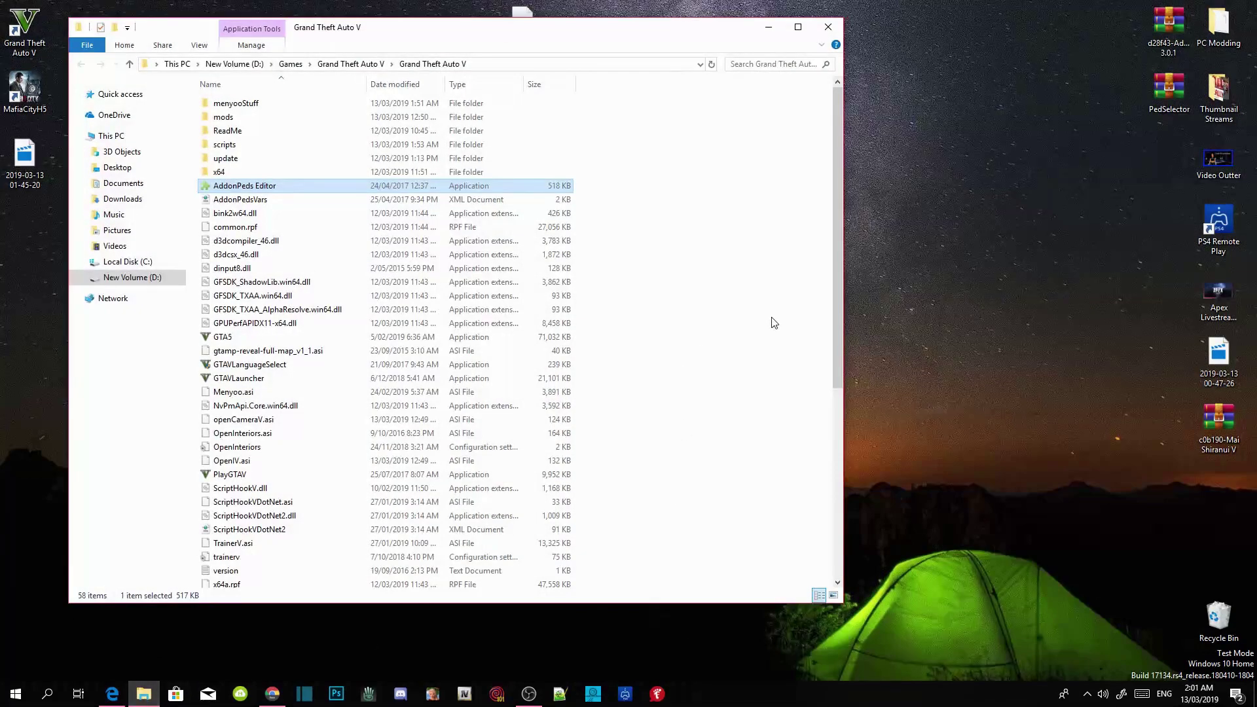
right_click(750, 196)
left_click(768, 243)
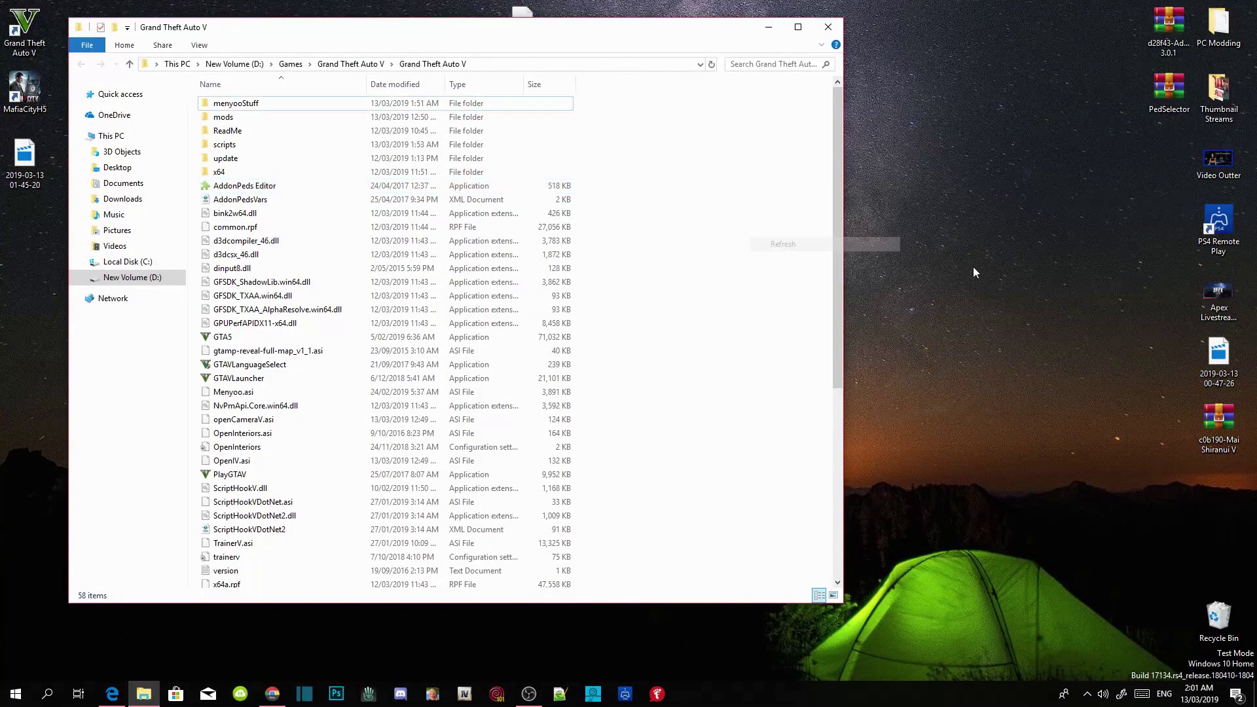
left_click(837, 28)
Refresh the desktop three times
right_click(671, 143)
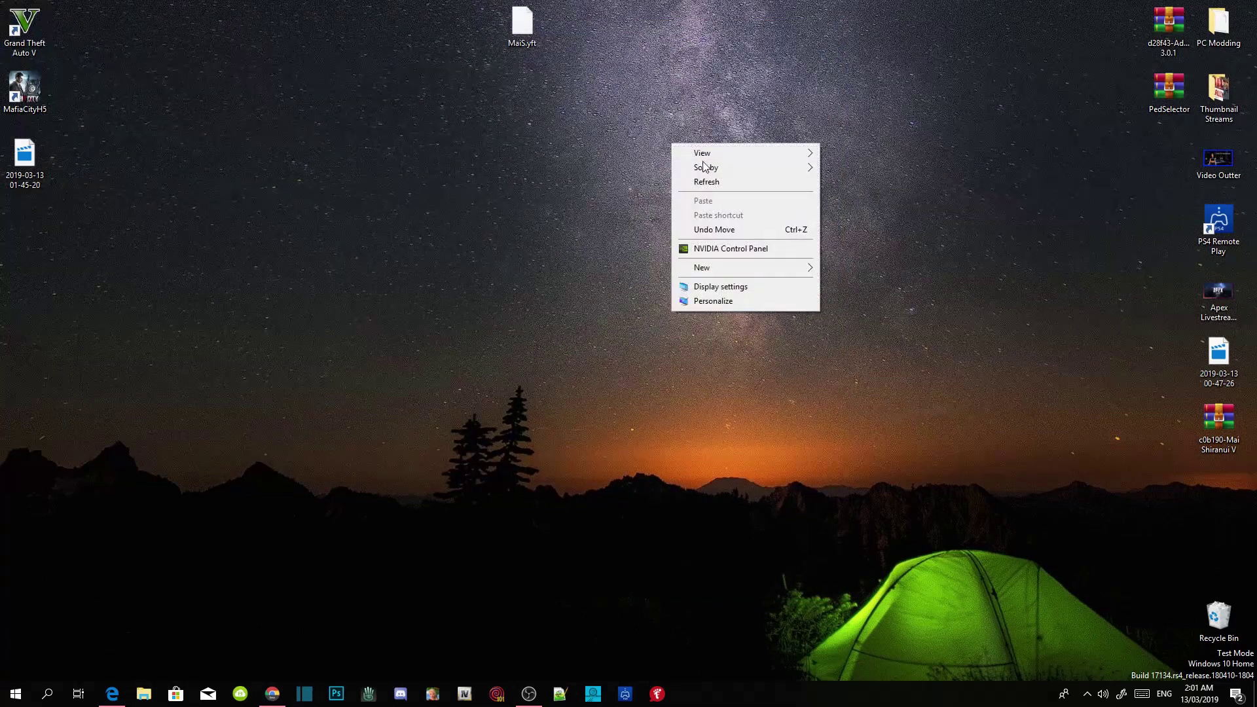
left_click(707, 182)
right_click(702, 185)
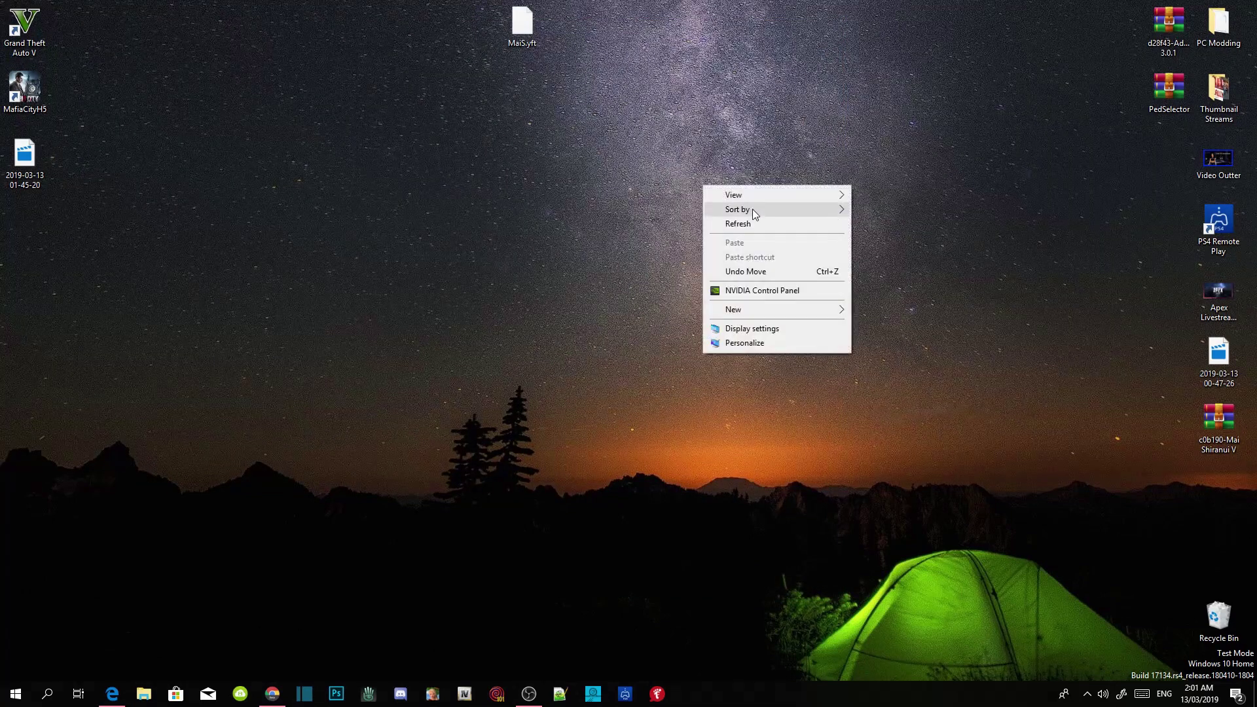
left_click(735, 224)
right_click(734, 210)
left_click(759, 247)
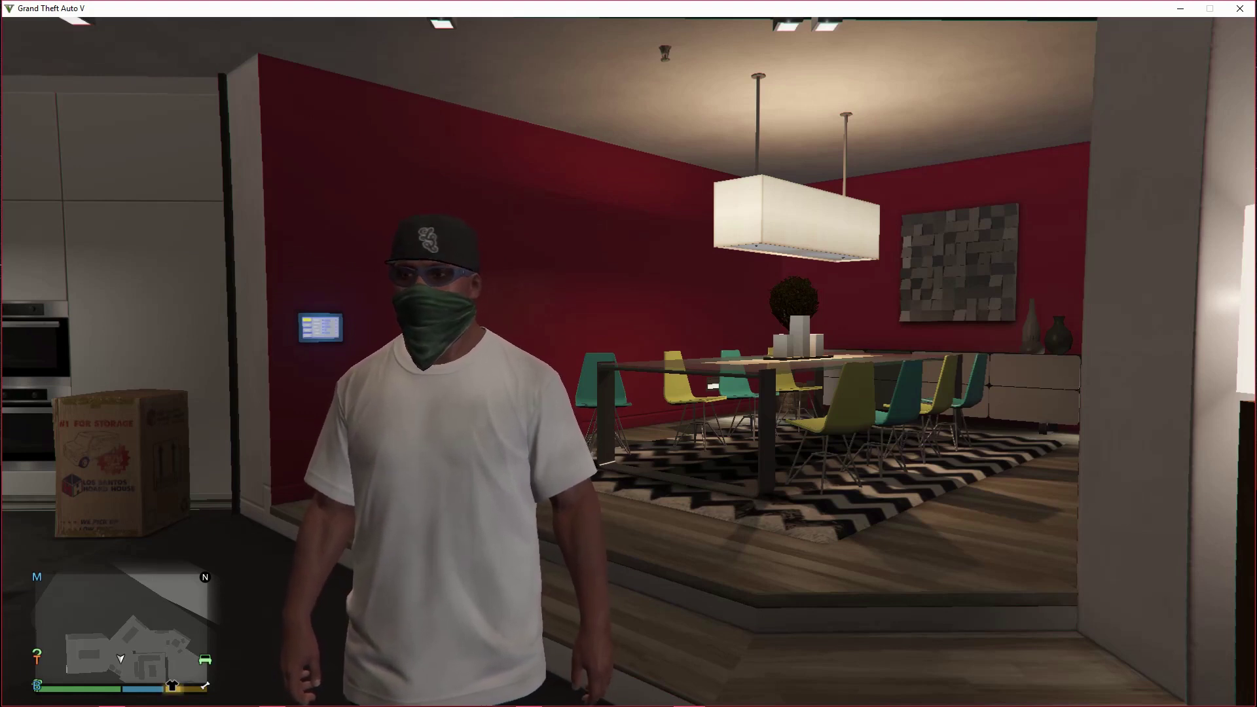
Open Ped Selector with F5, enter Addon Peds and switch the player model to MaiS
key("F5")
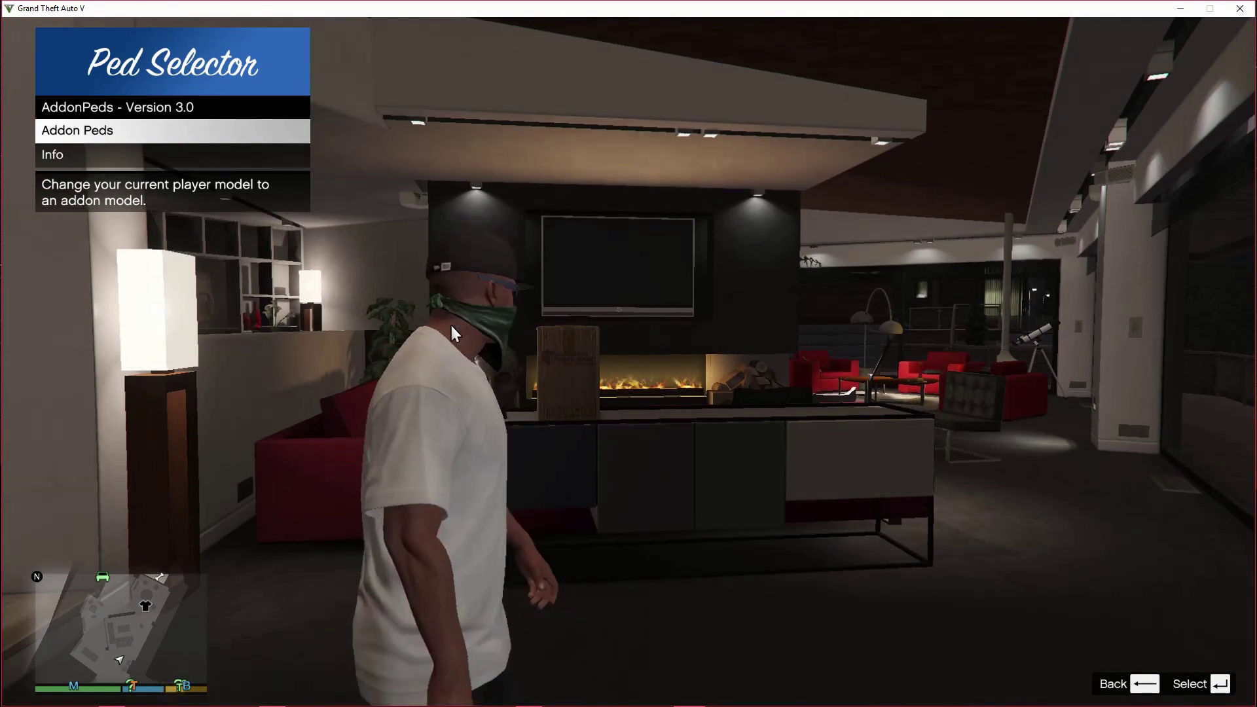
key("w")
key("s")
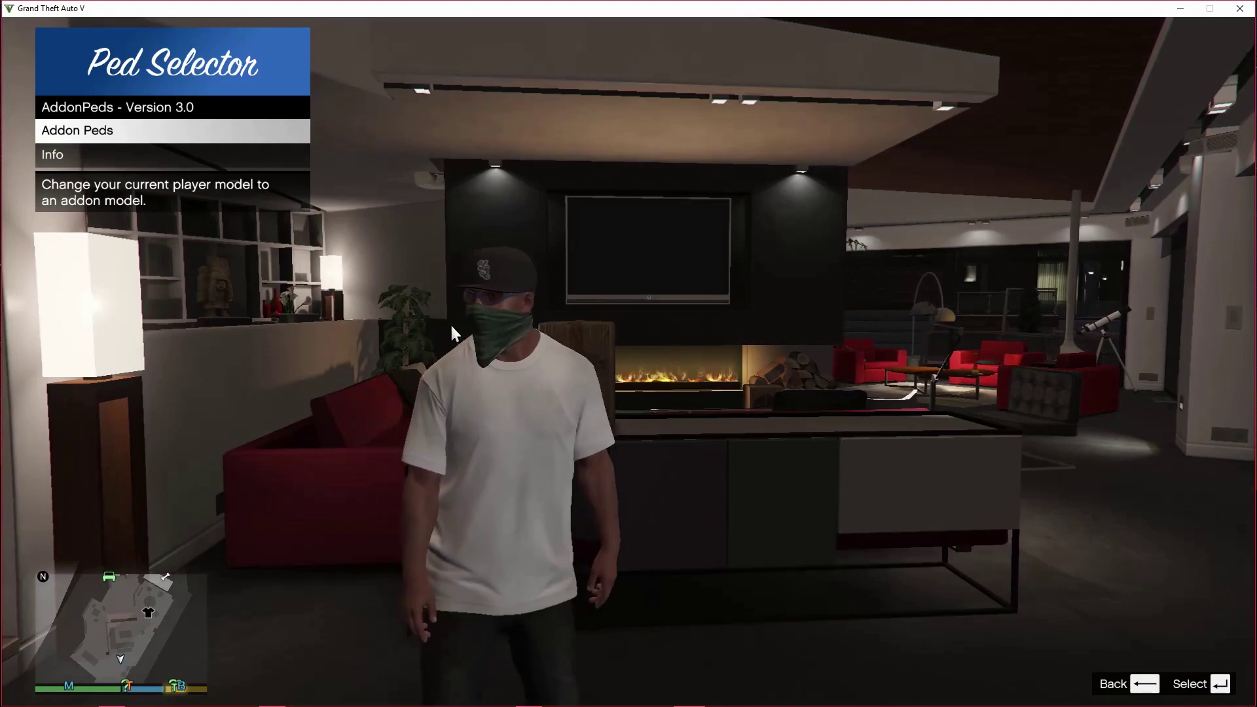
key("Return")
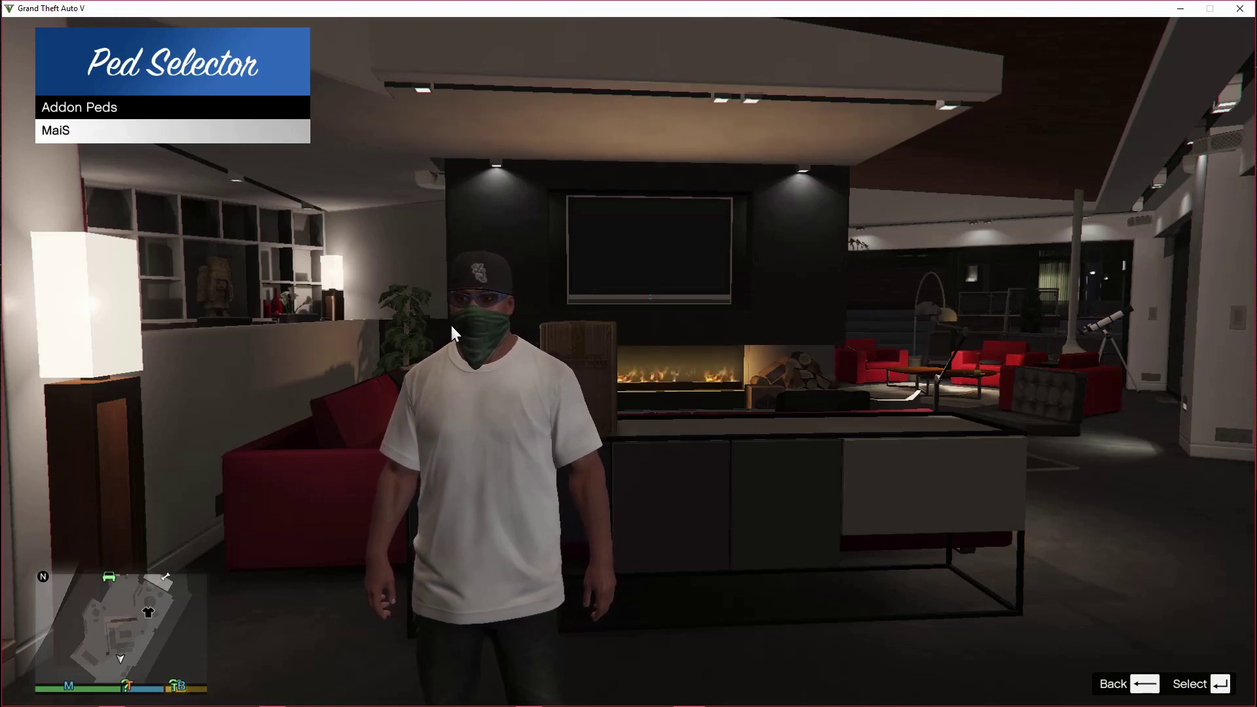
key("Return")
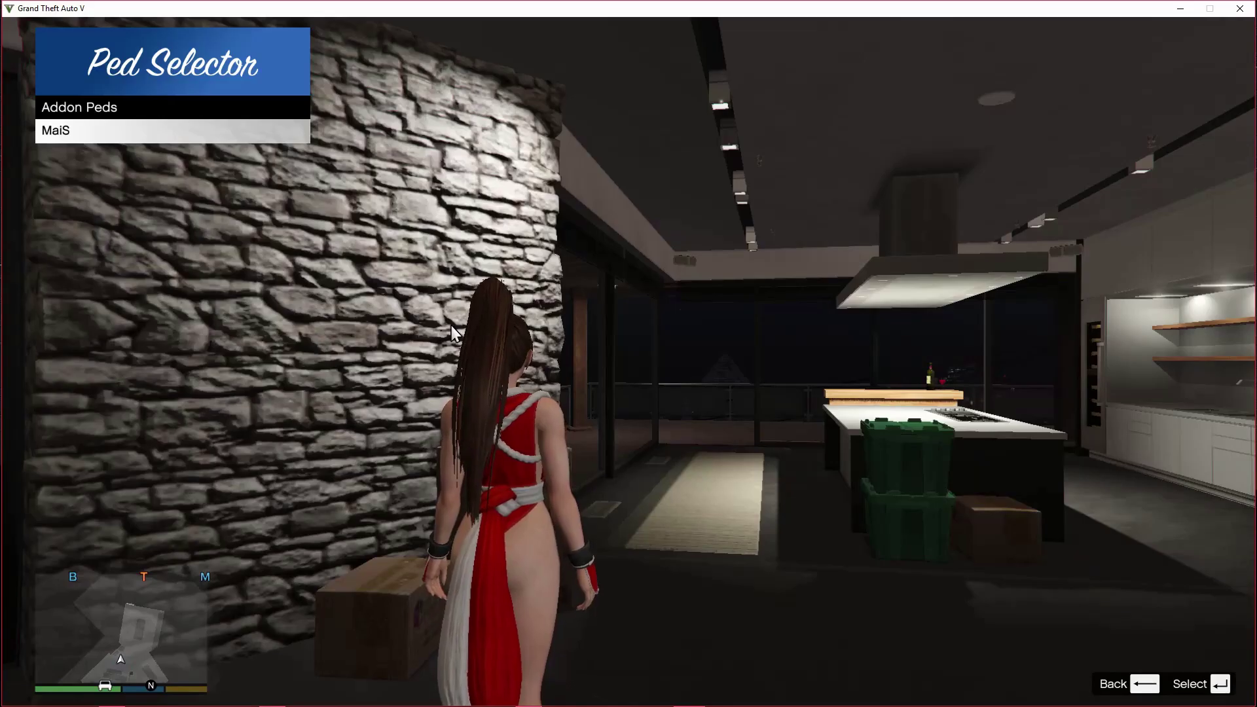